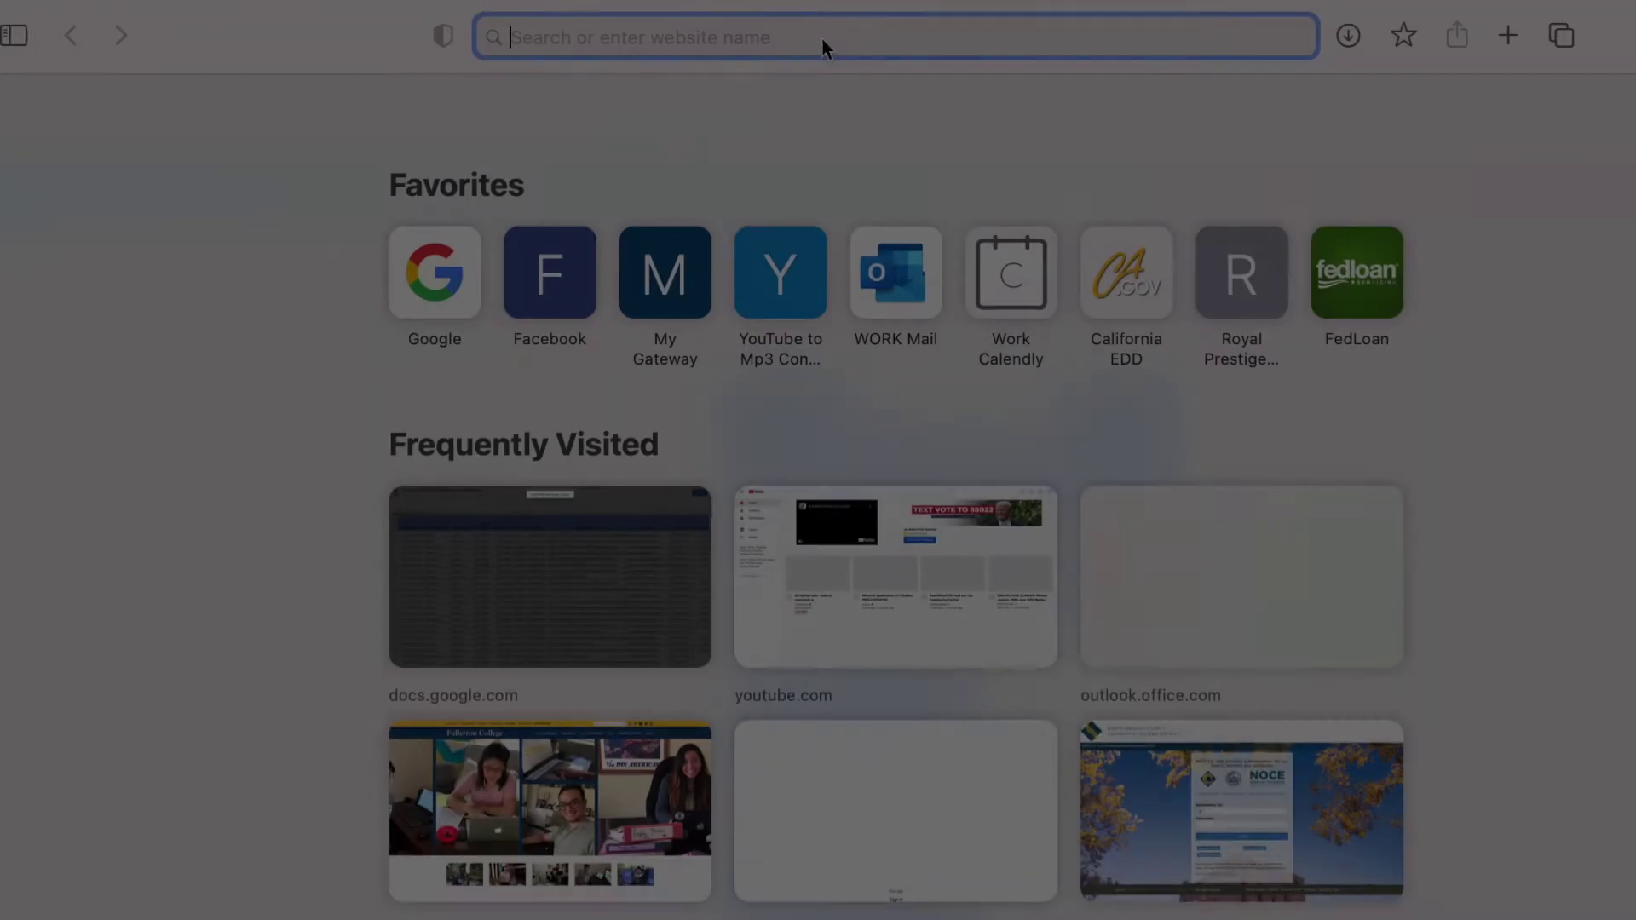
Enter fullcoll.edu in Safari's address bar.
text(ful)
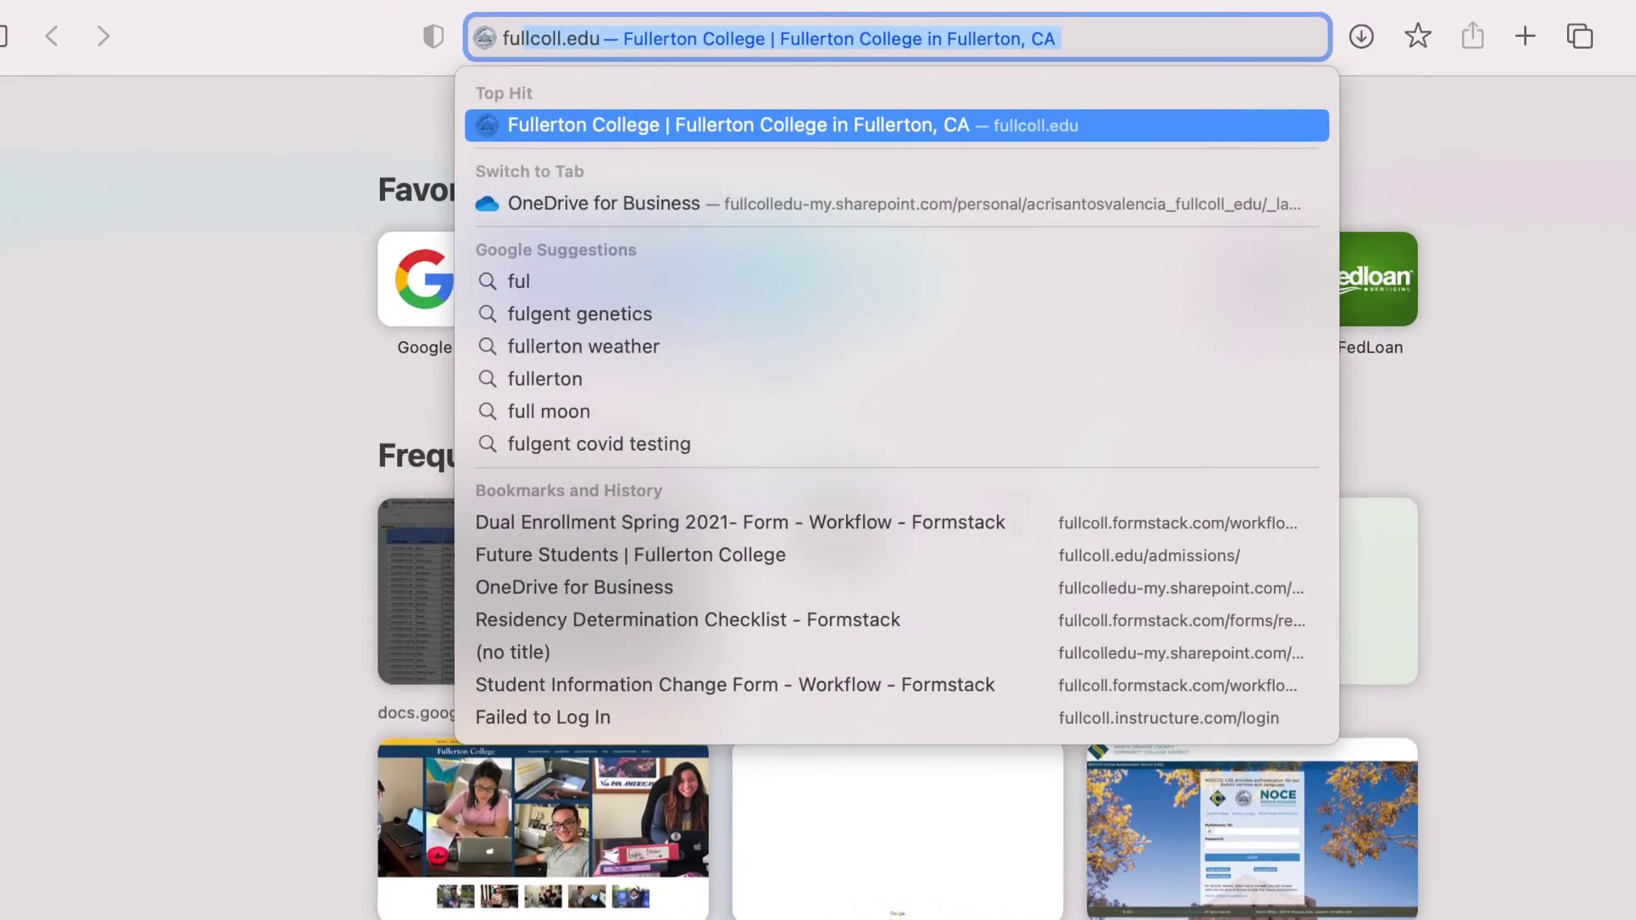
text(lco)
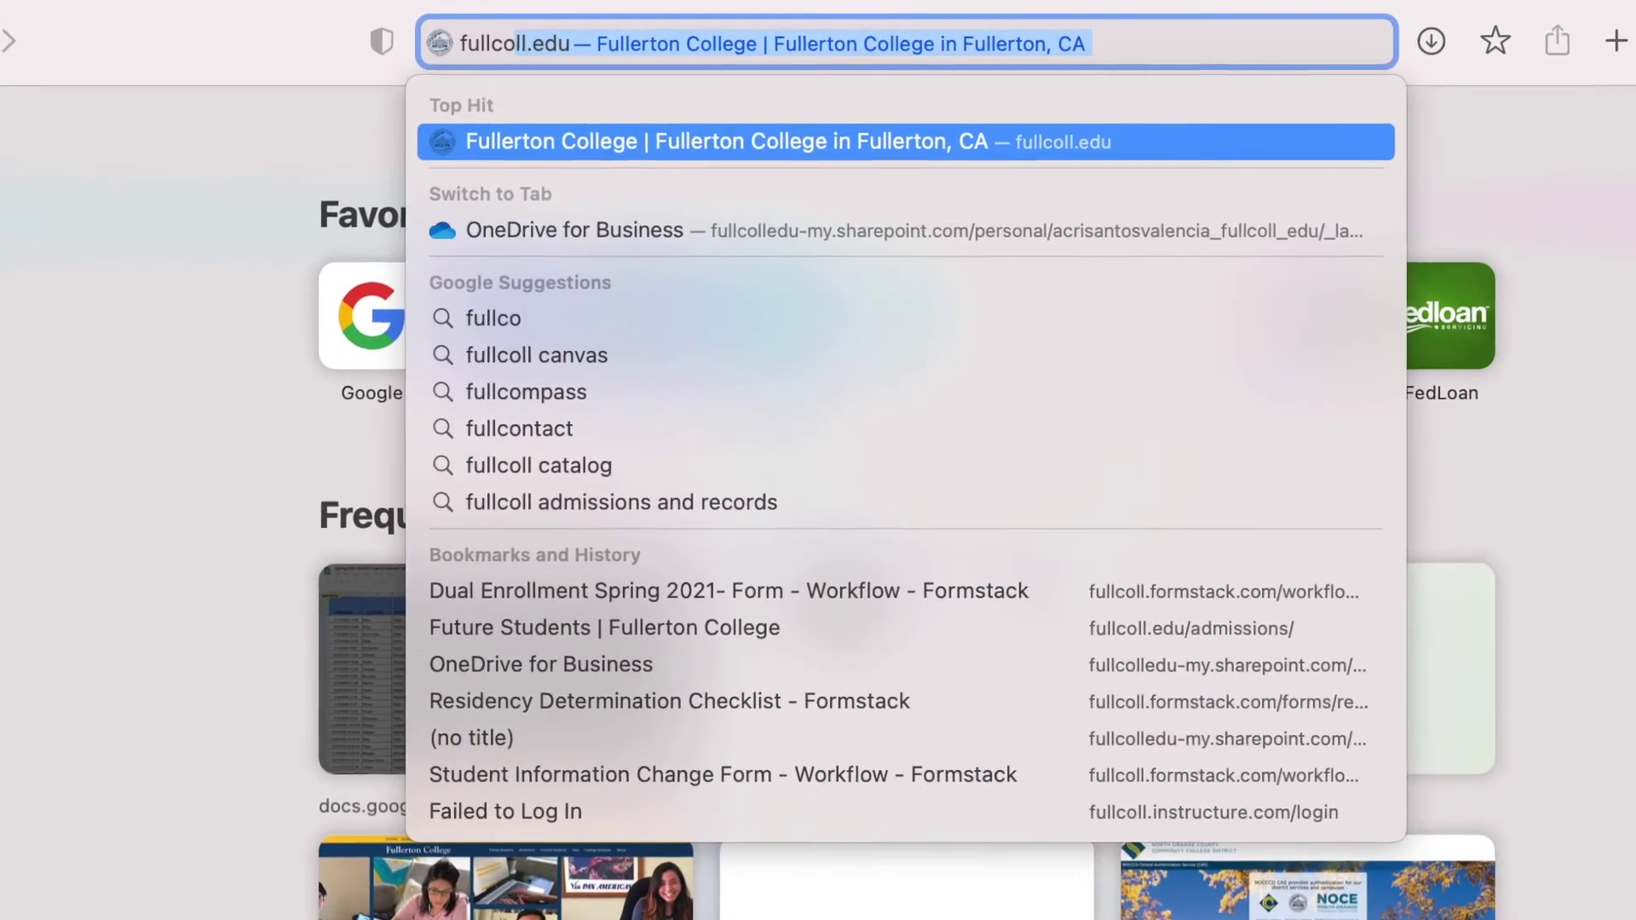
text(ll.edu)
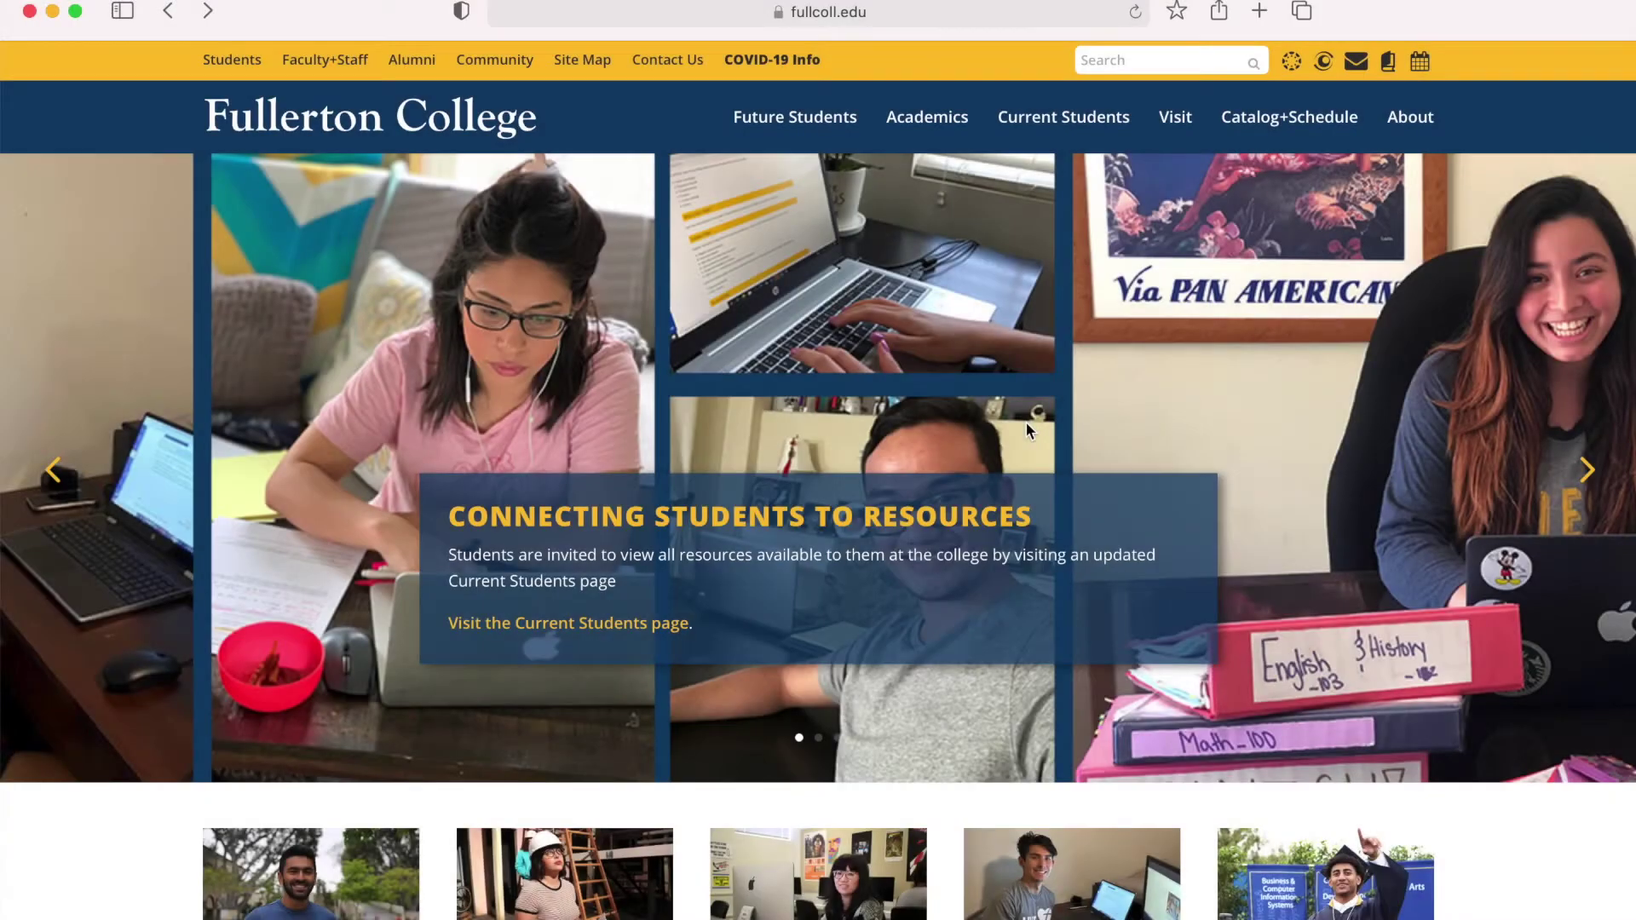
Scroll the Fullerton College homepage and start the online application via APPLY NOW!
scroll(1025, 421, down, 10)
scroll(1026, 426, down, 15)
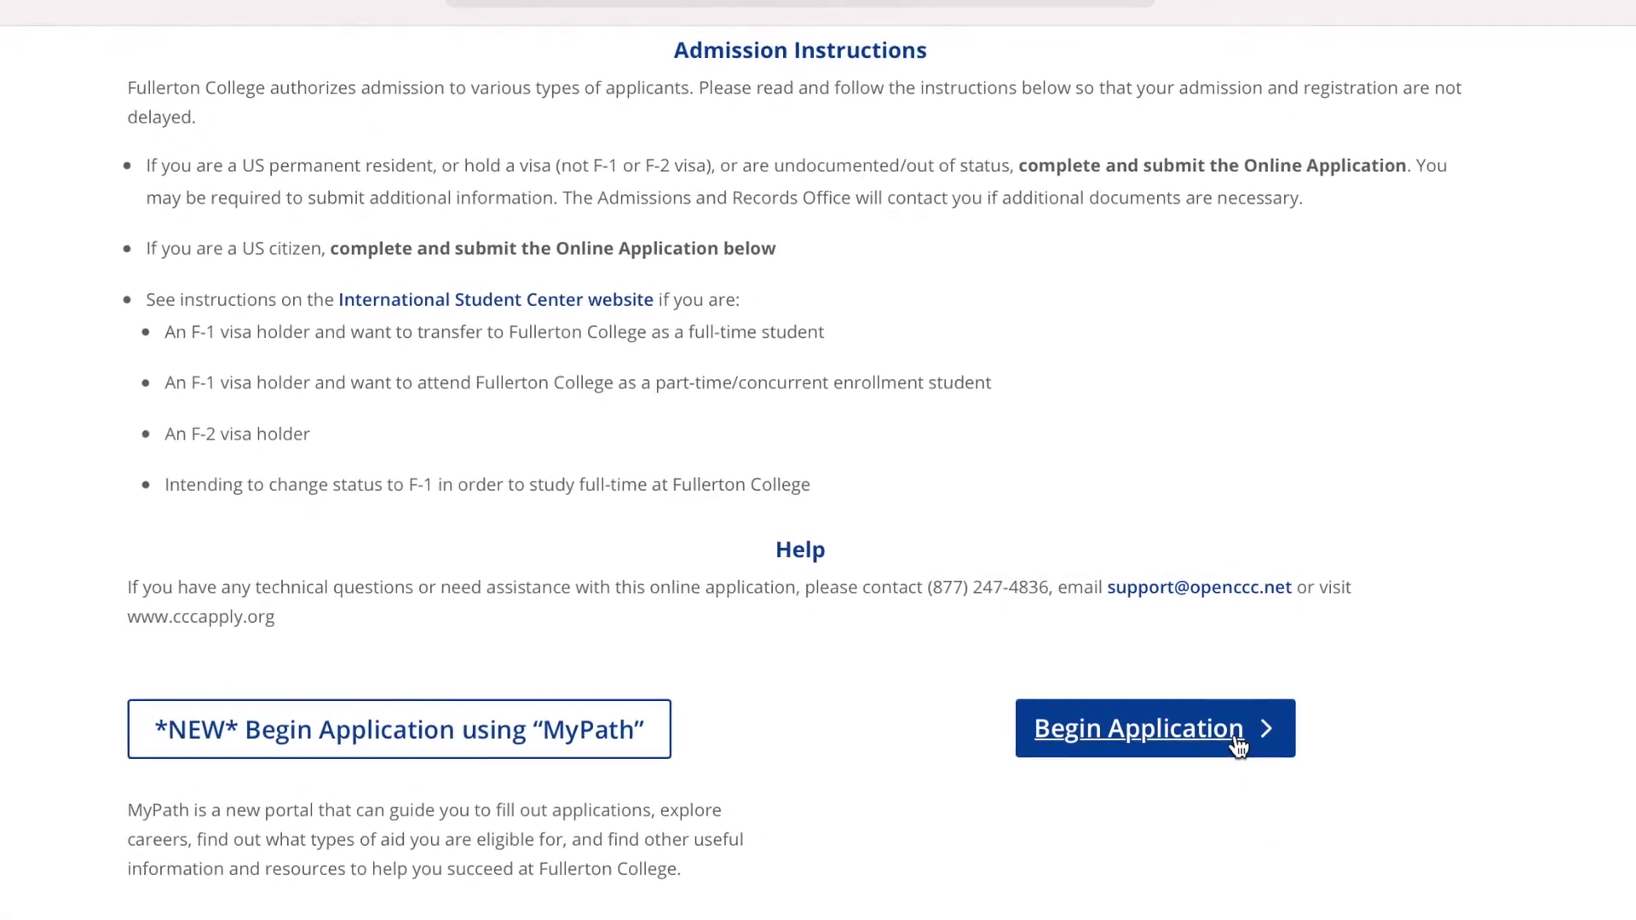
click(1244, 755)
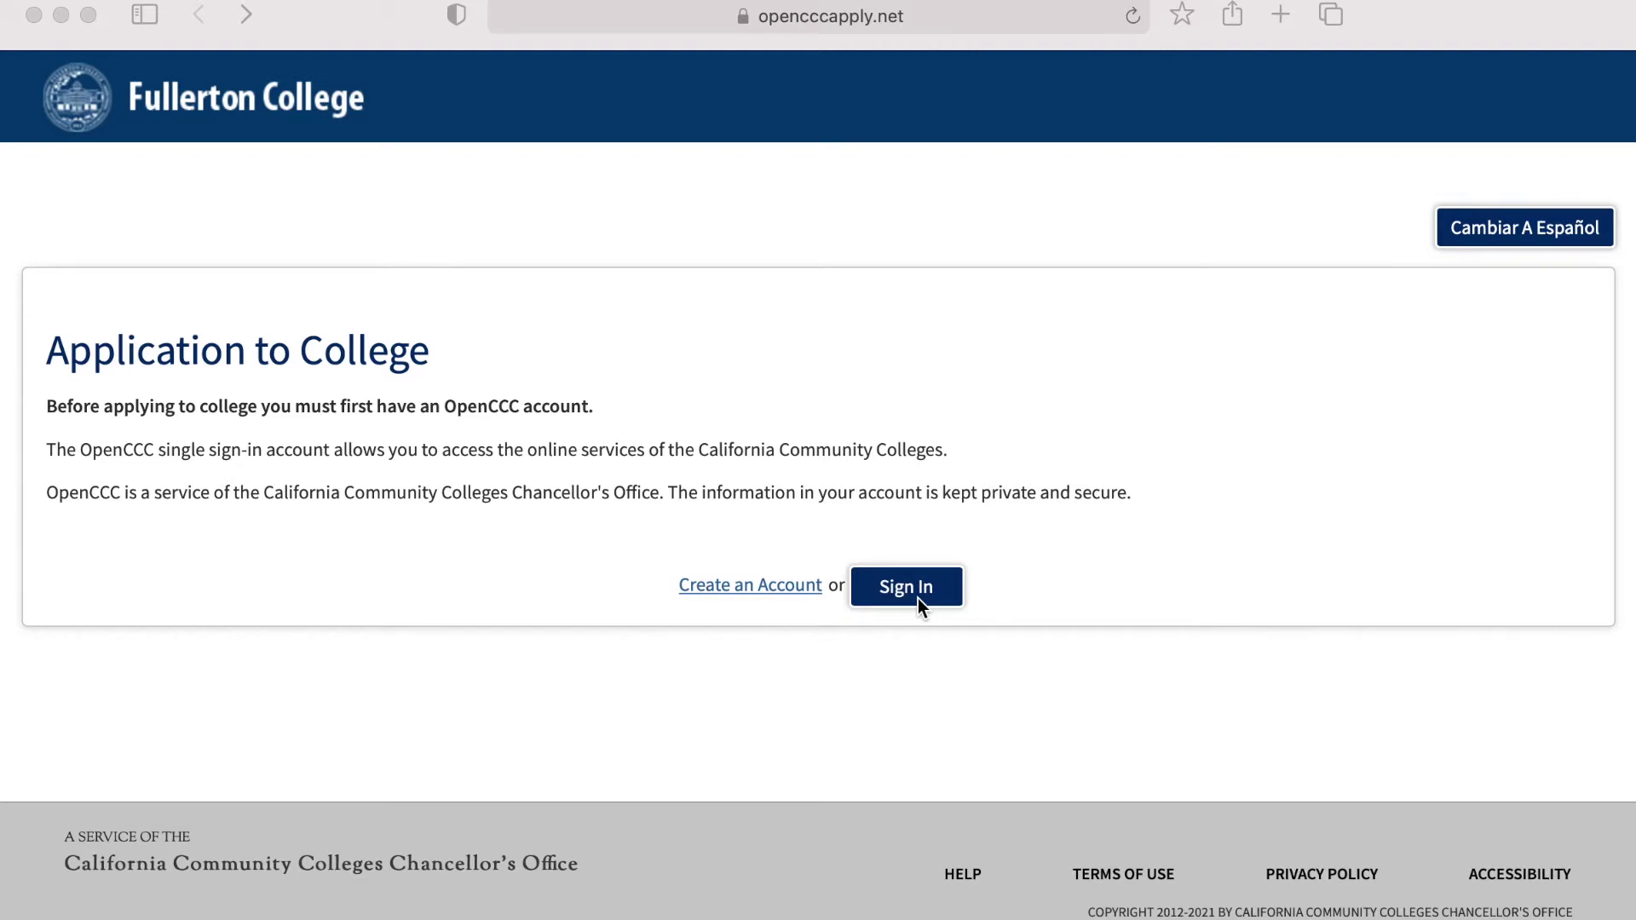
Go to the OpenCCC sign-in page from the Application to College page.
click(918, 602)
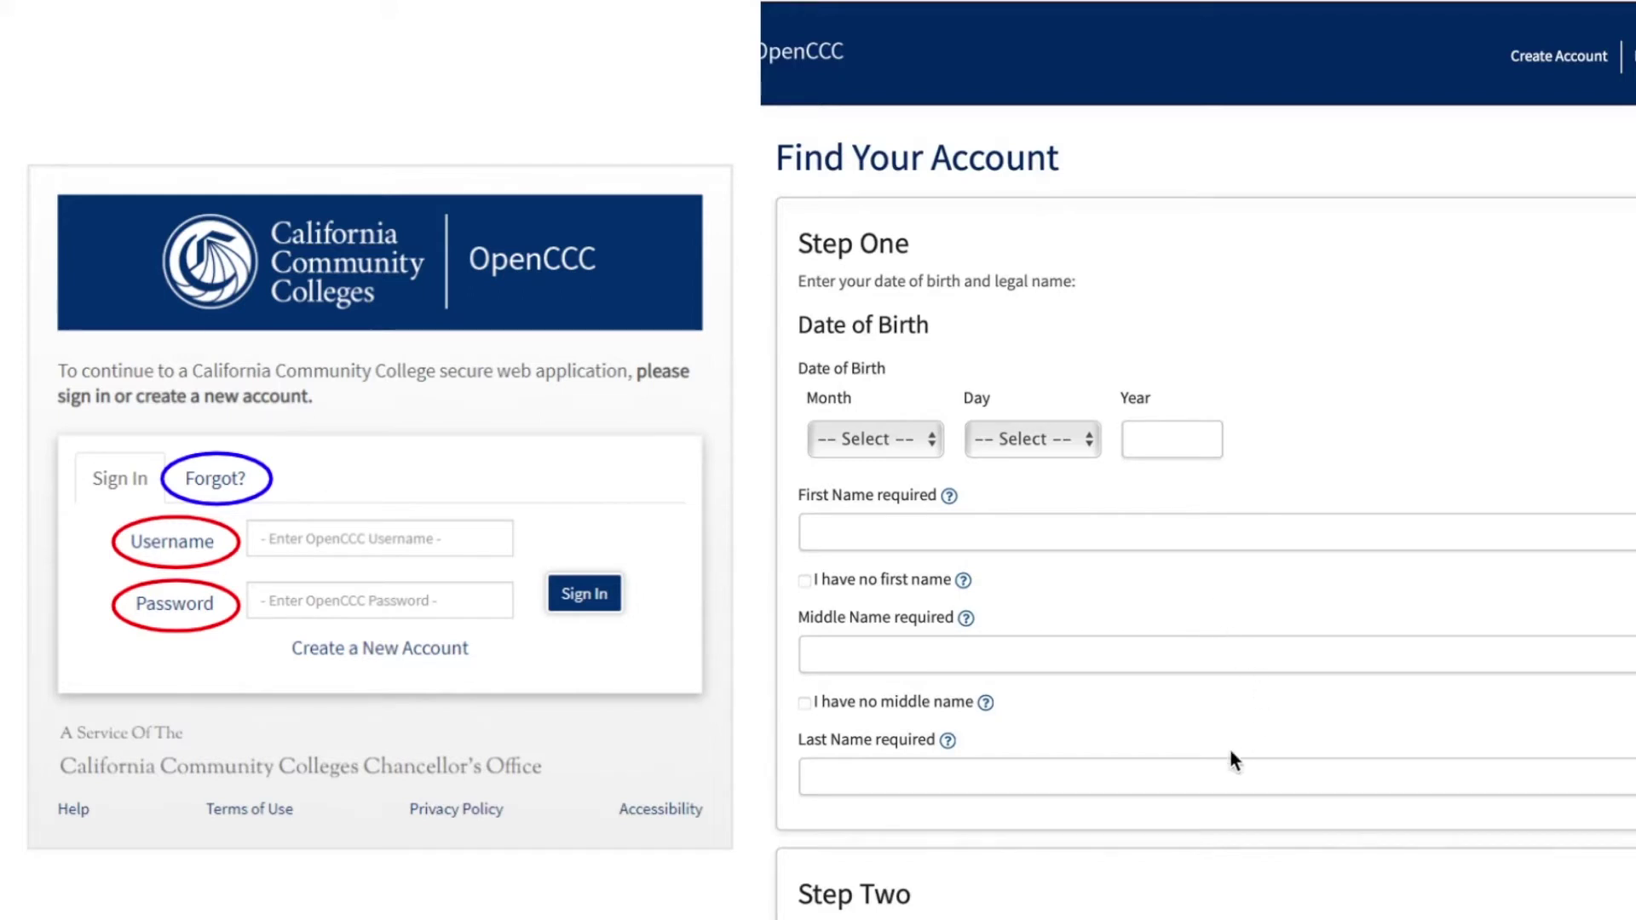
Scroll the Find Your Account form and run Find My Account.
scroll(1229, 746, down, 6)
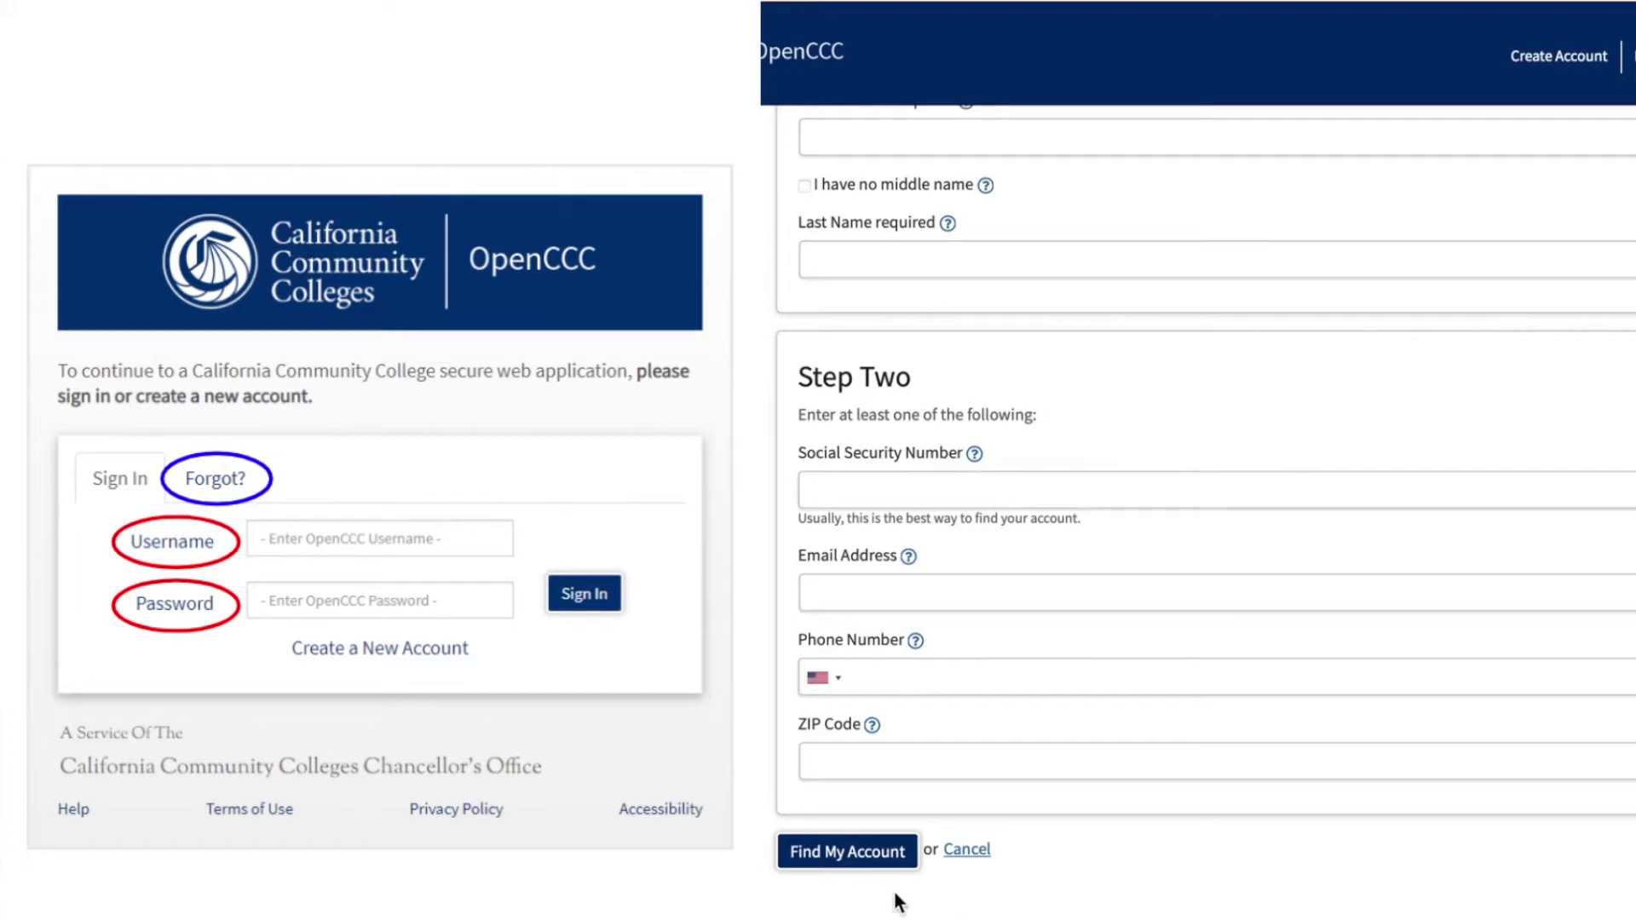
click(899, 856)
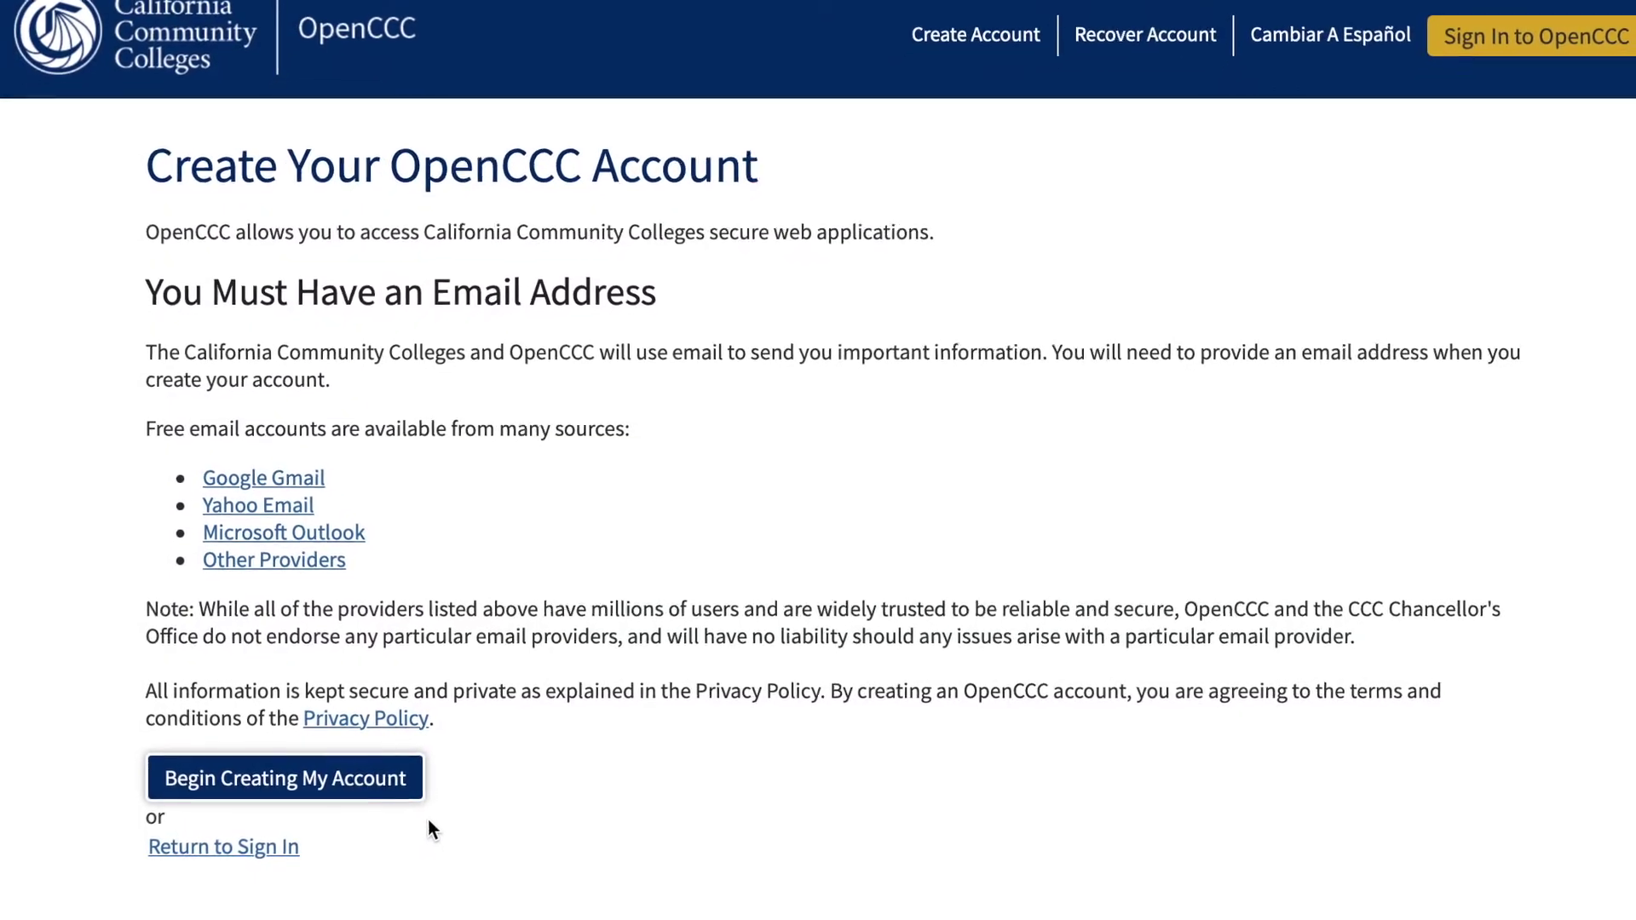
Begin creating the account and fill in the legal first, middle and last name fields.
click(443, 777)
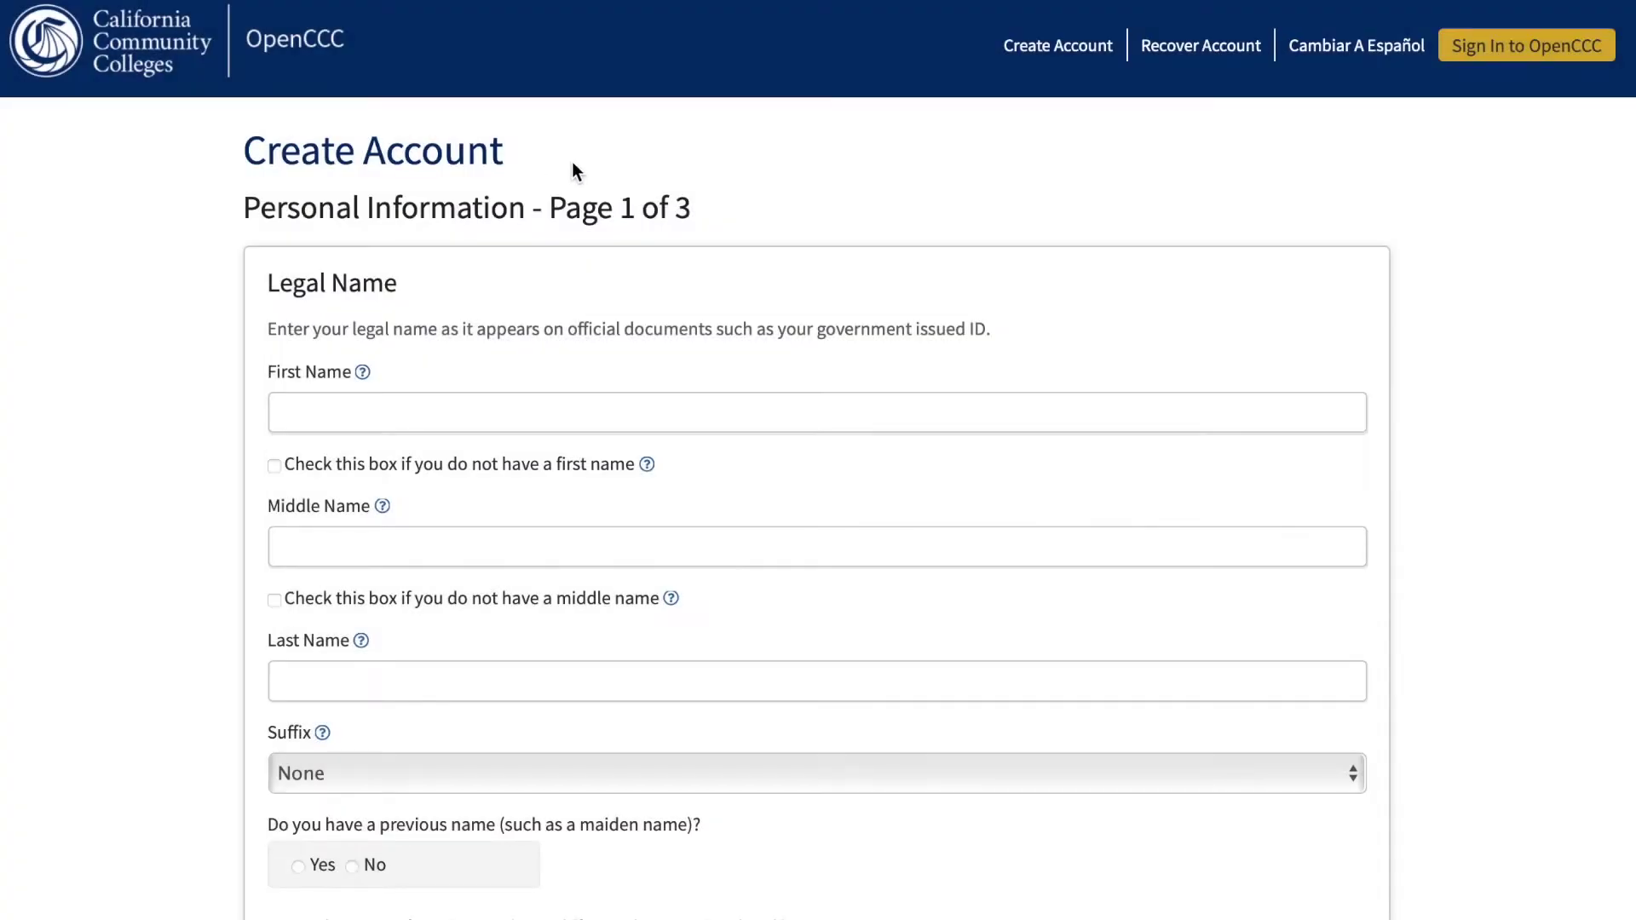
click(447, 416)
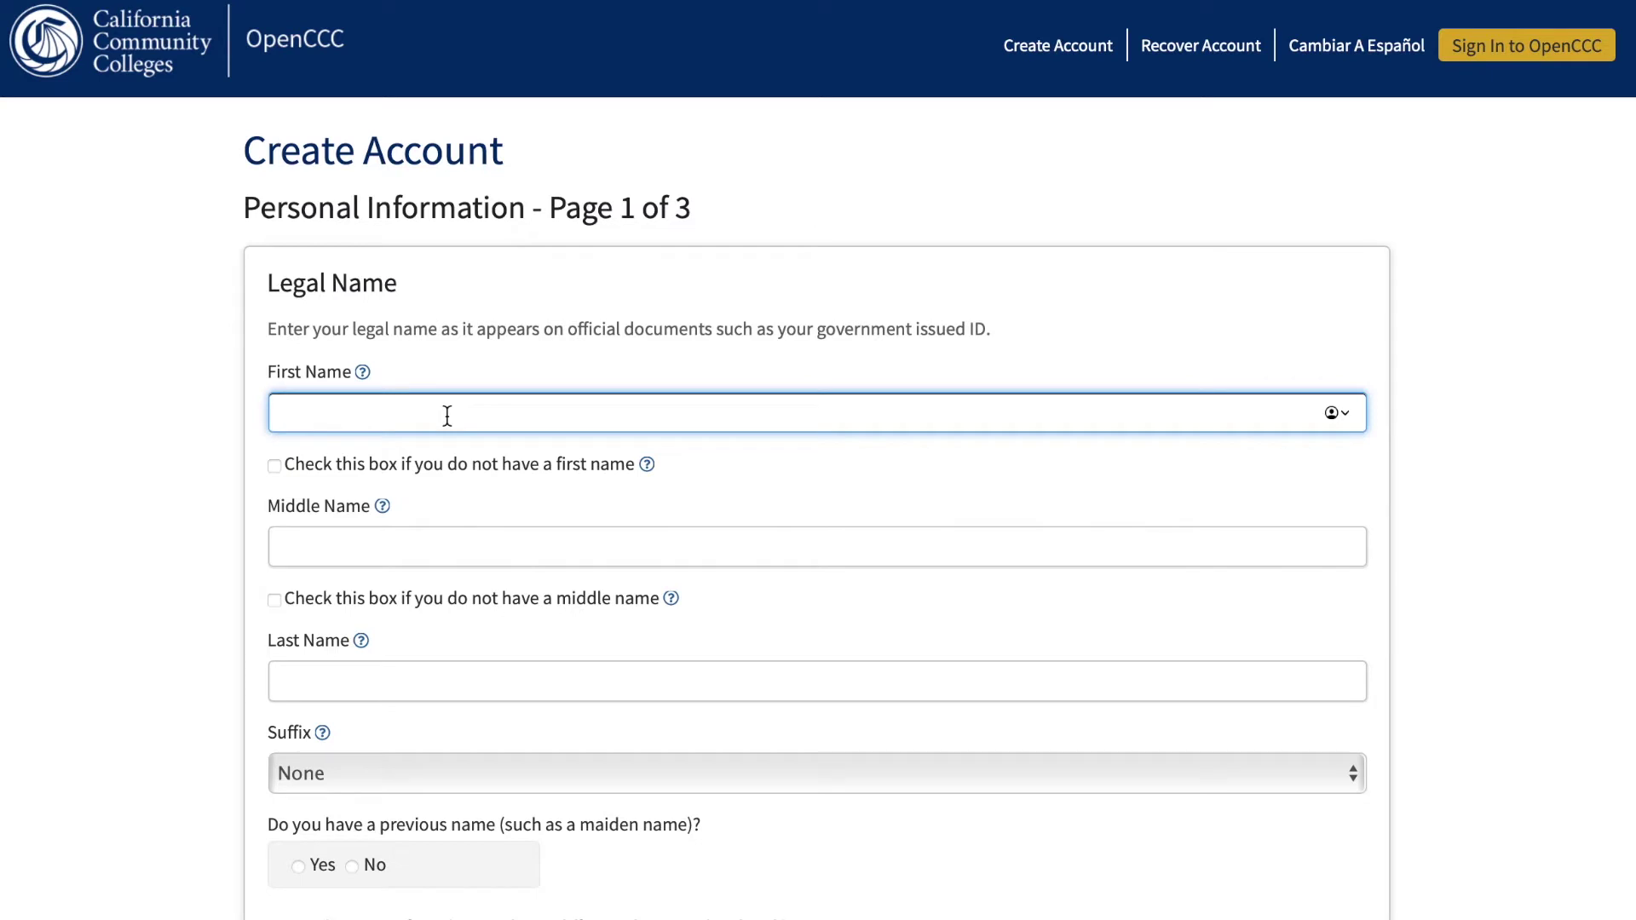
click(447, 547)
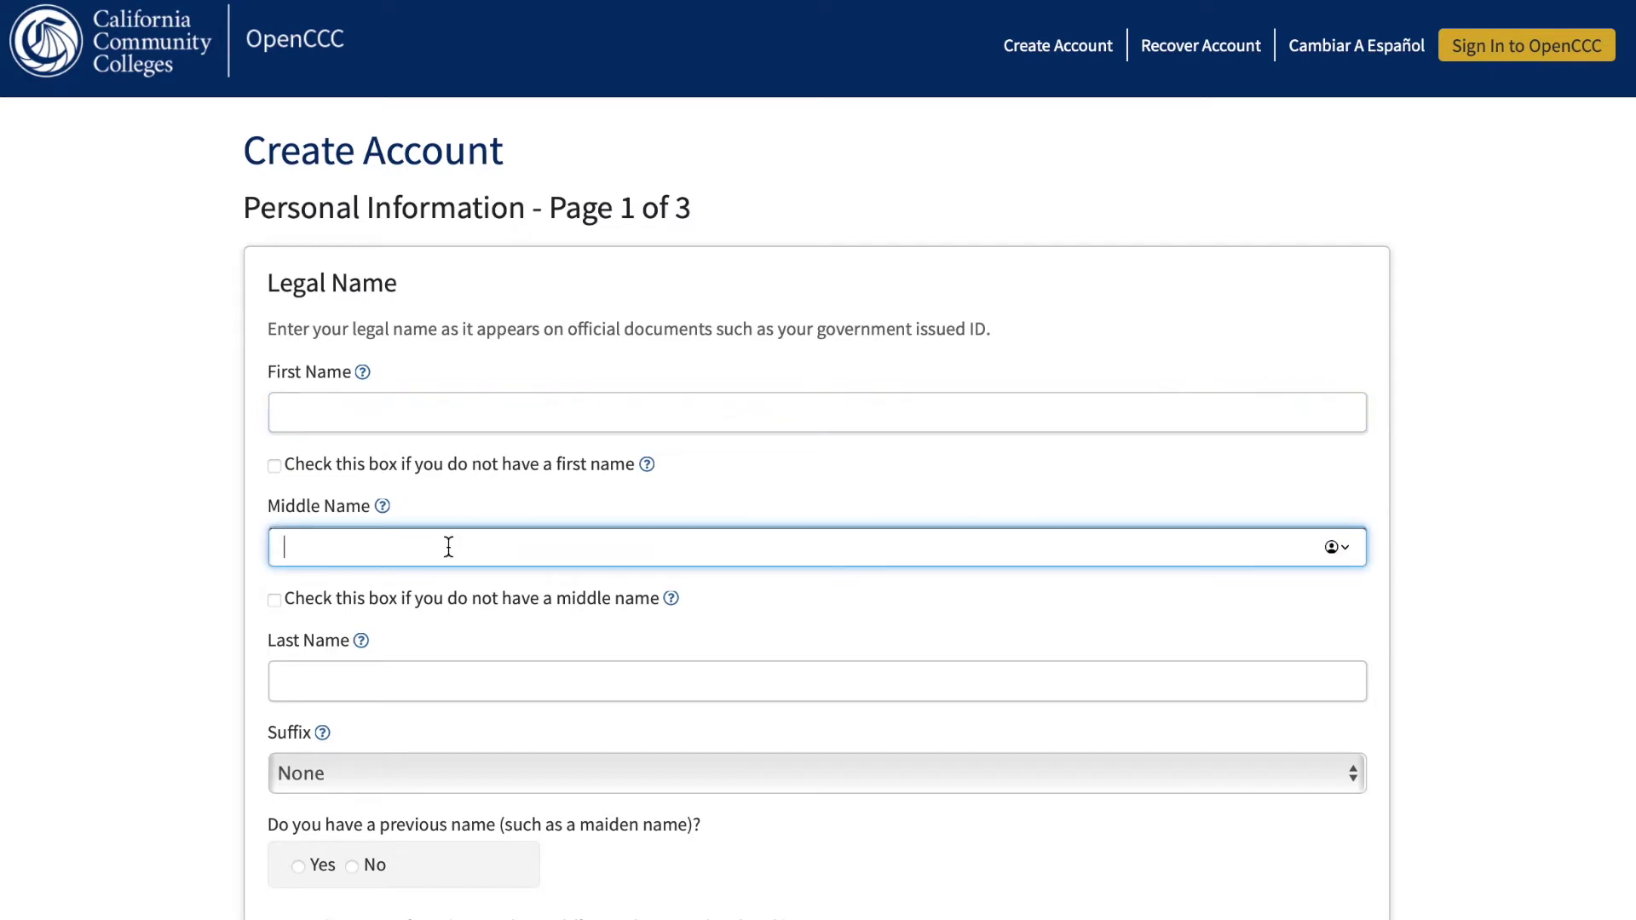
click(453, 684)
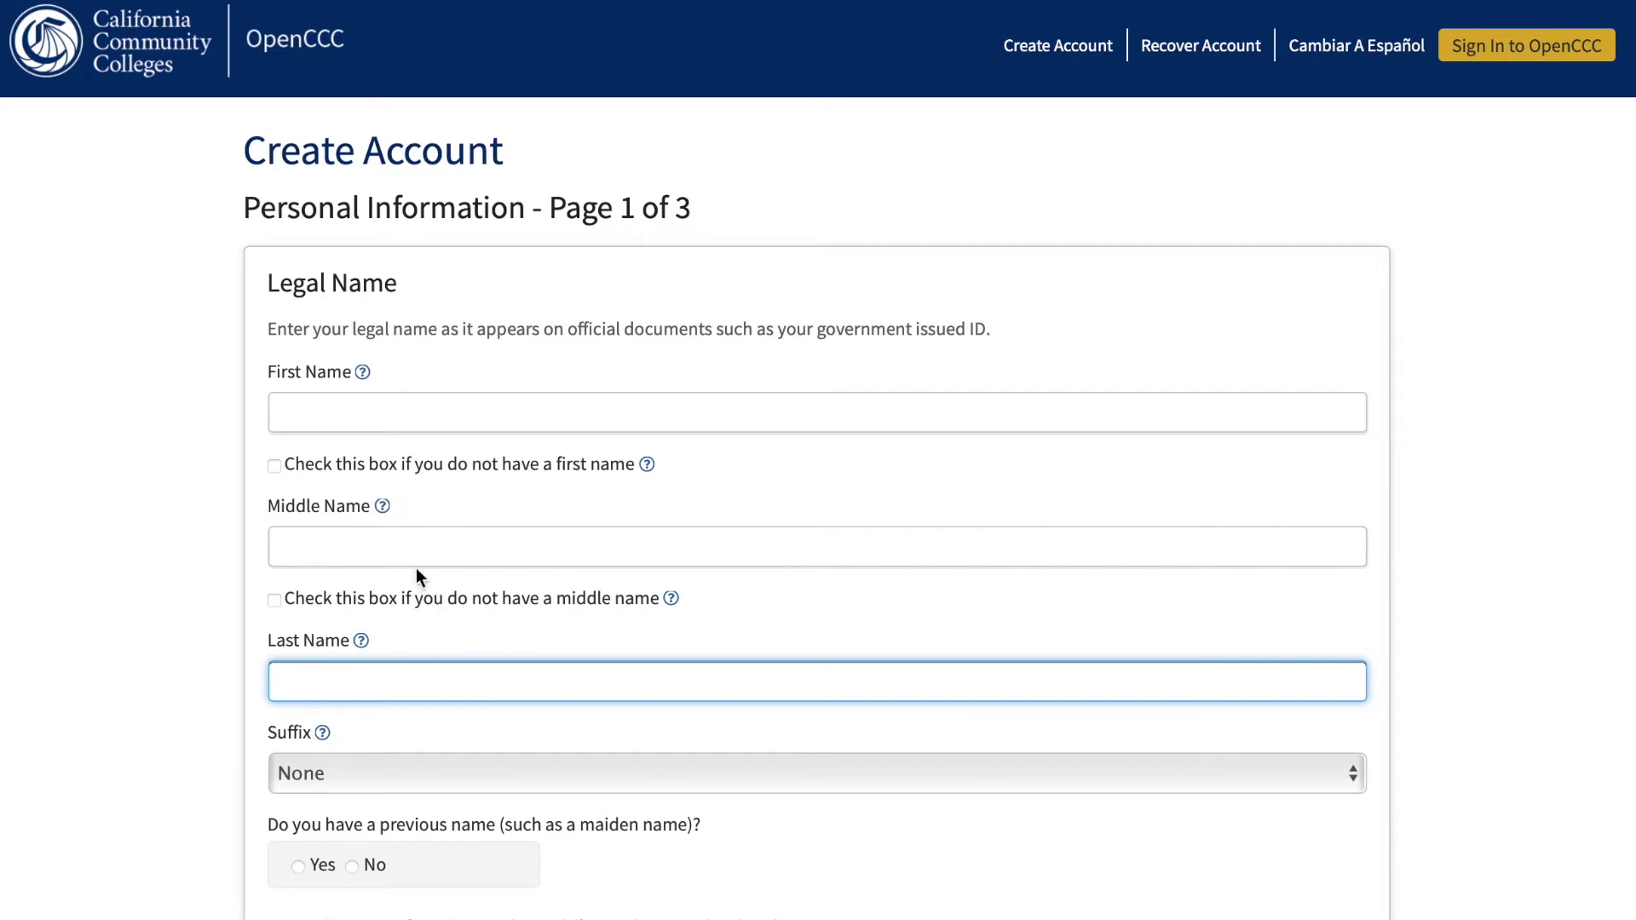
Return to the middle name, toggle the no-middle-name checkbox off, and view the suffix choices.
click(391, 547)
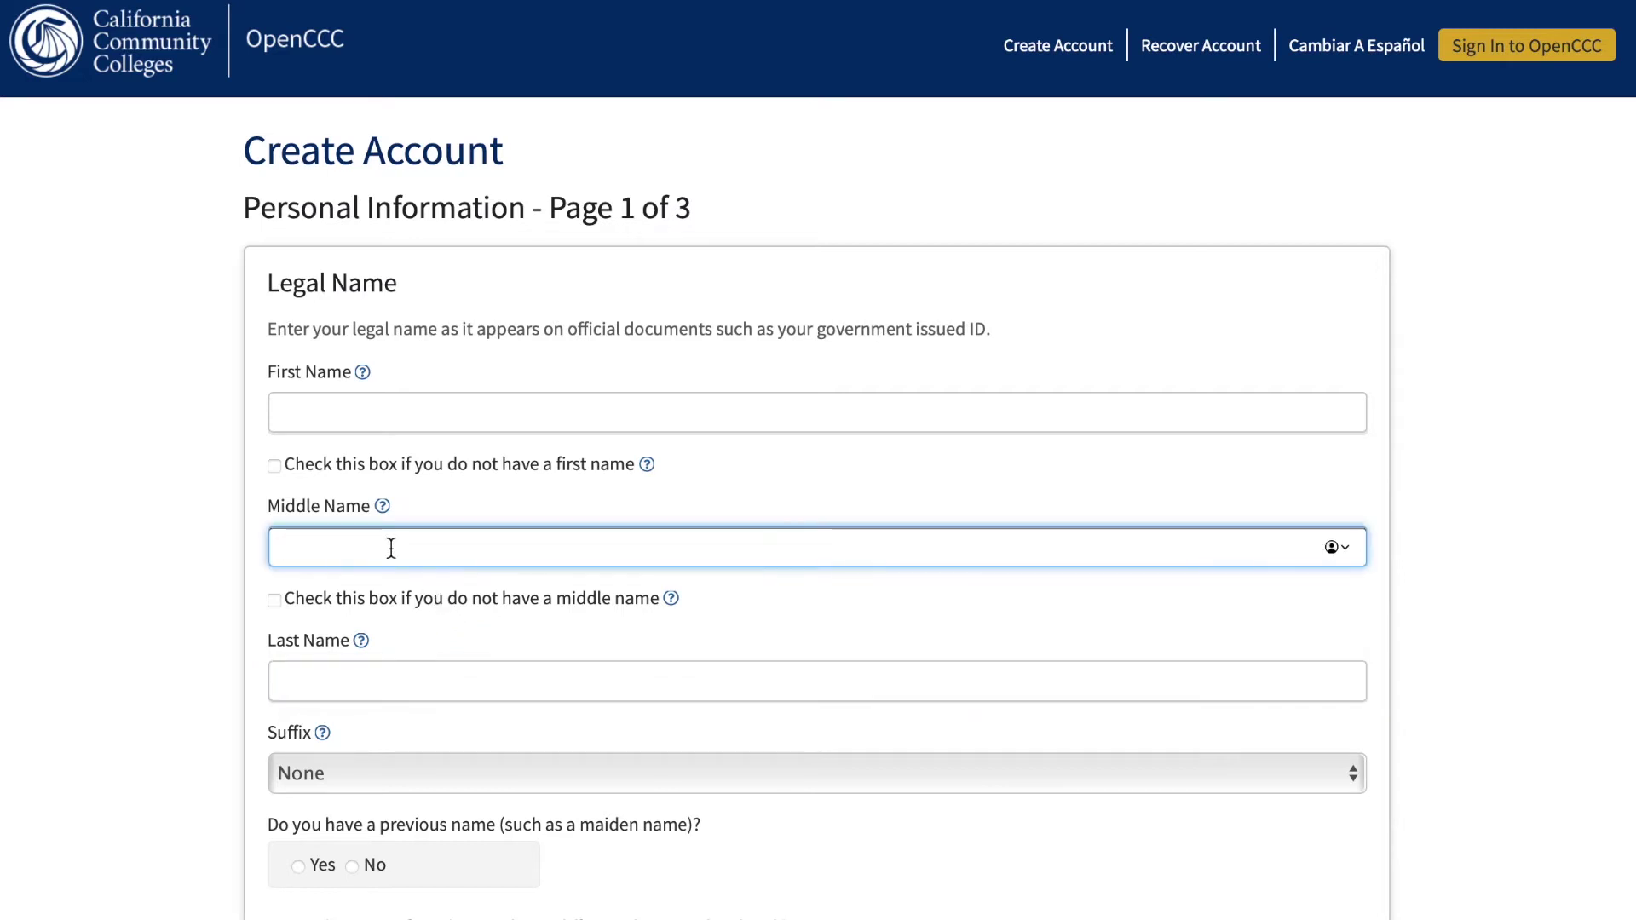
click(274, 600)
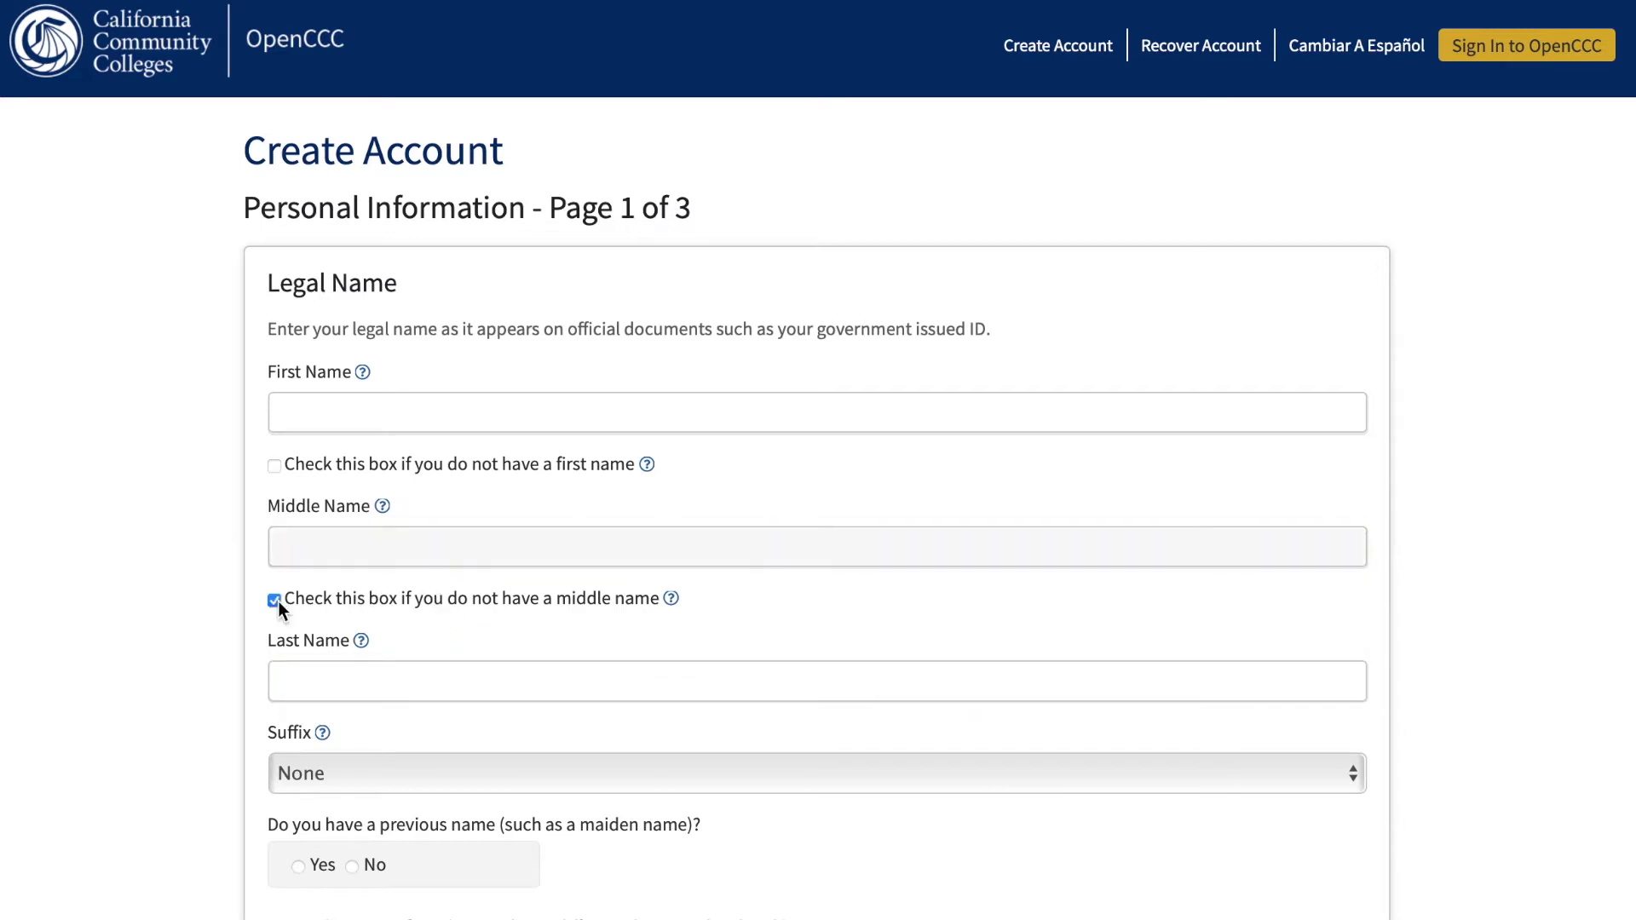
click(278, 601)
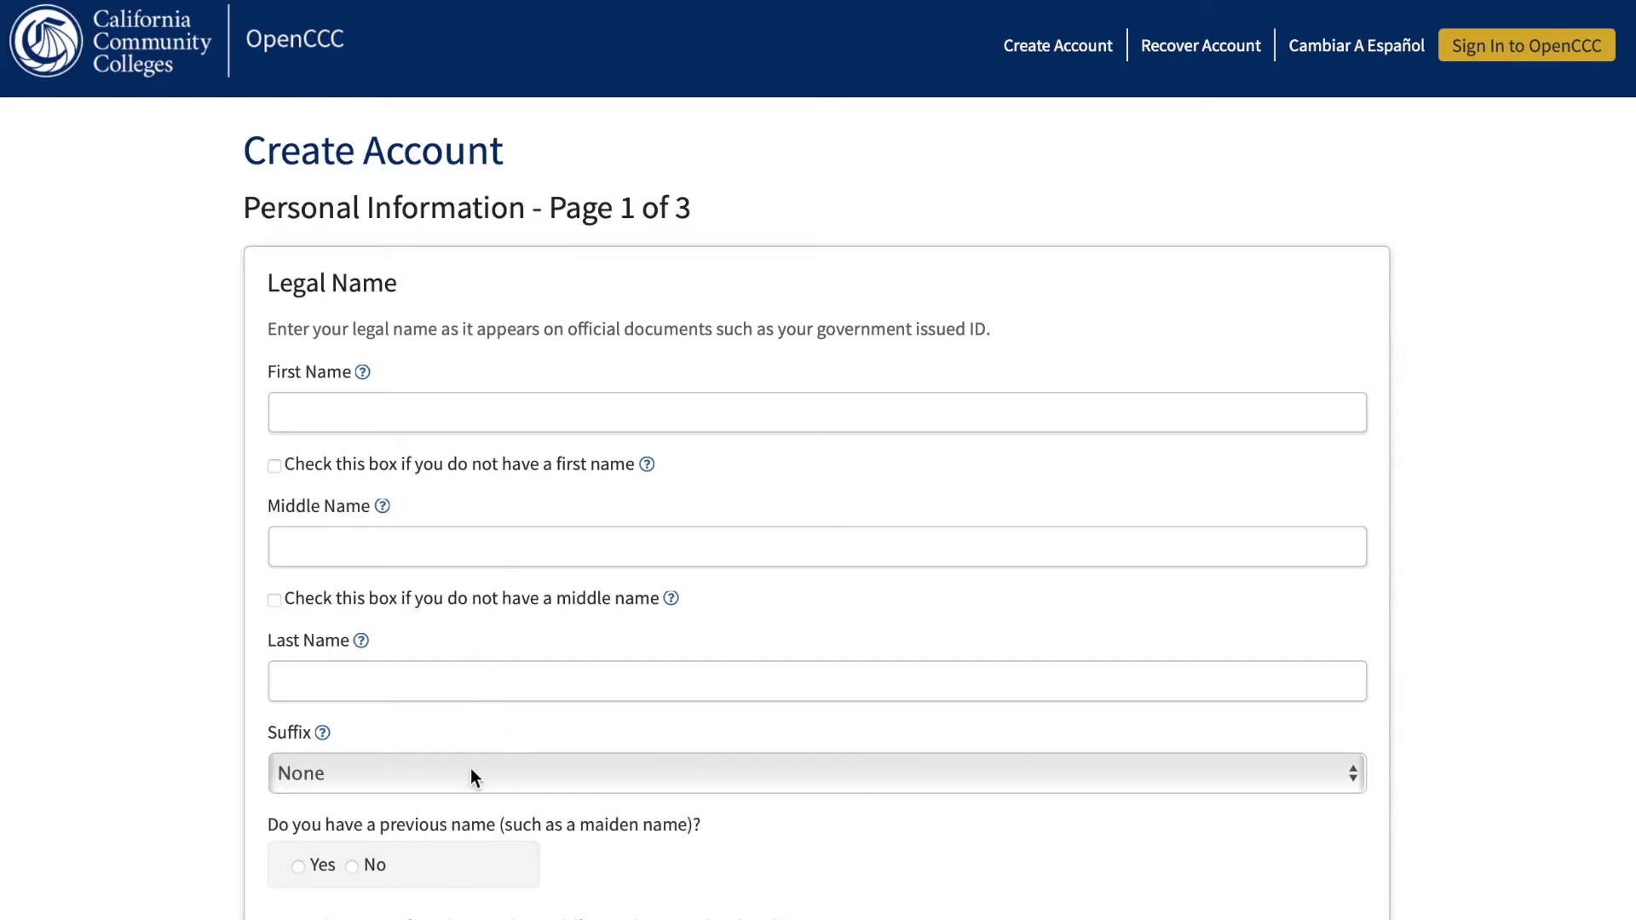
scroll(471, 776, down, 3)
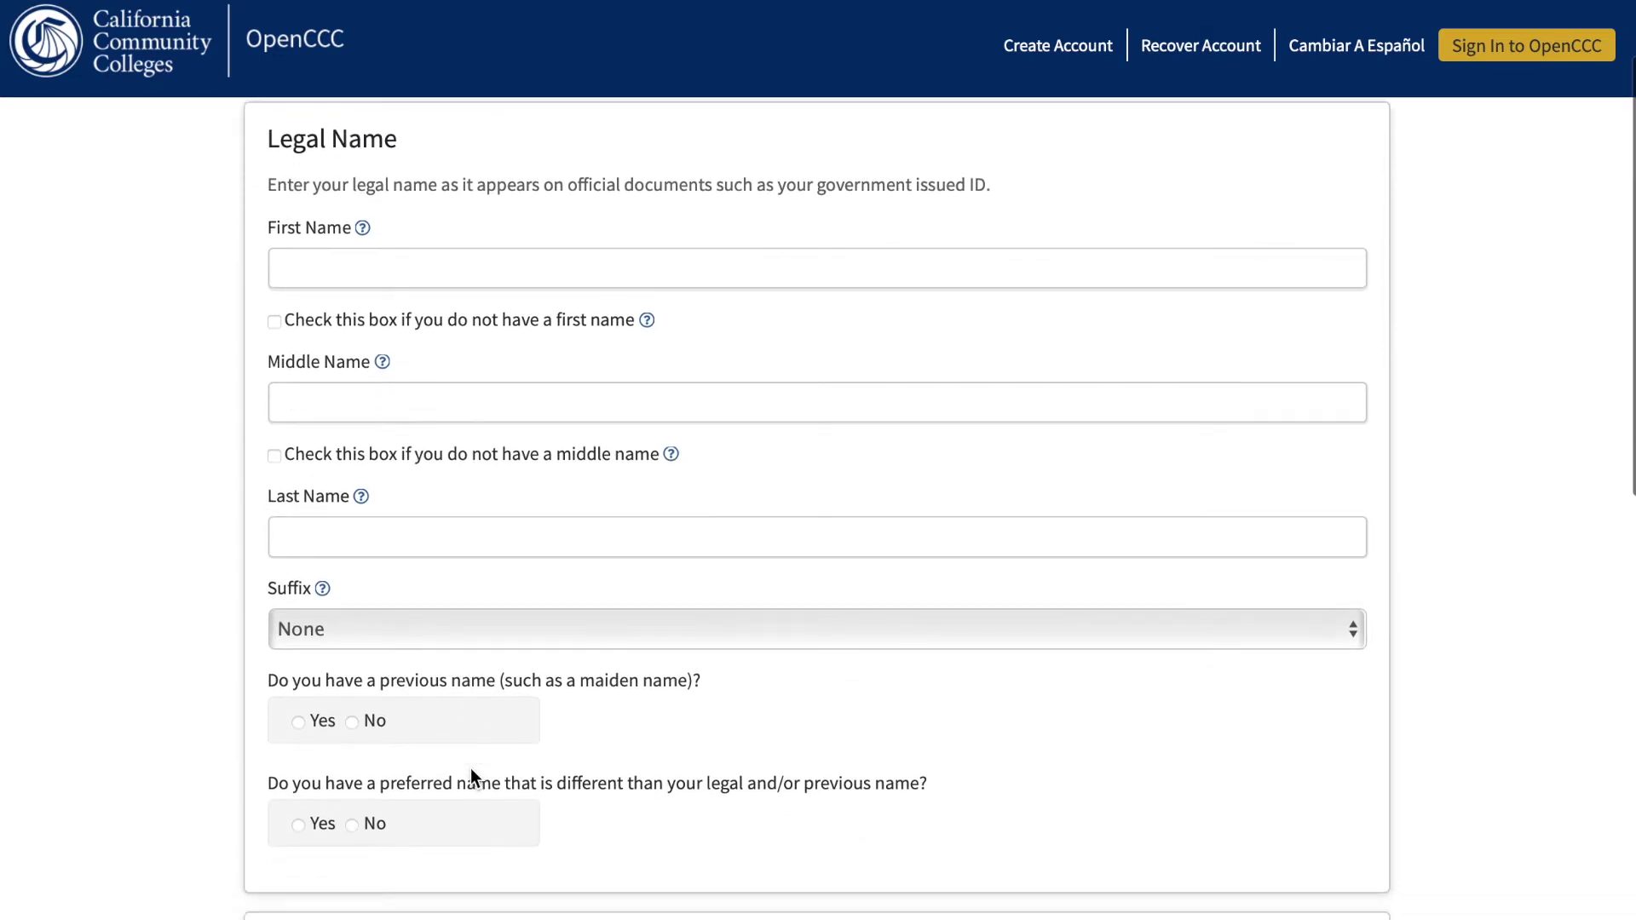
click(452, 630)
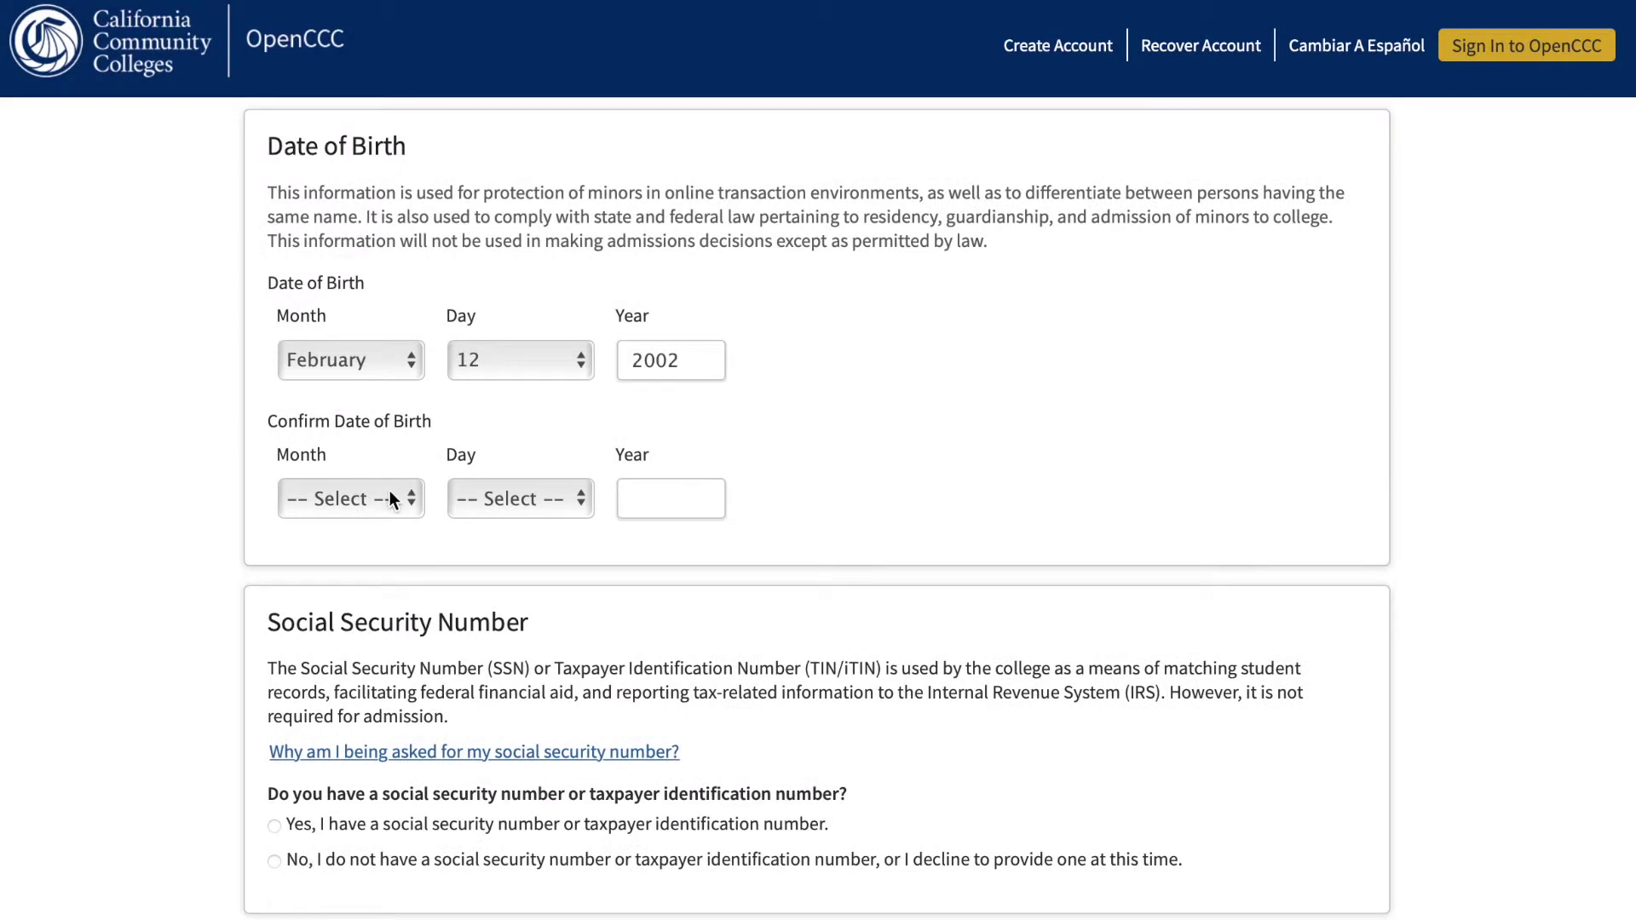
click(388, 499)
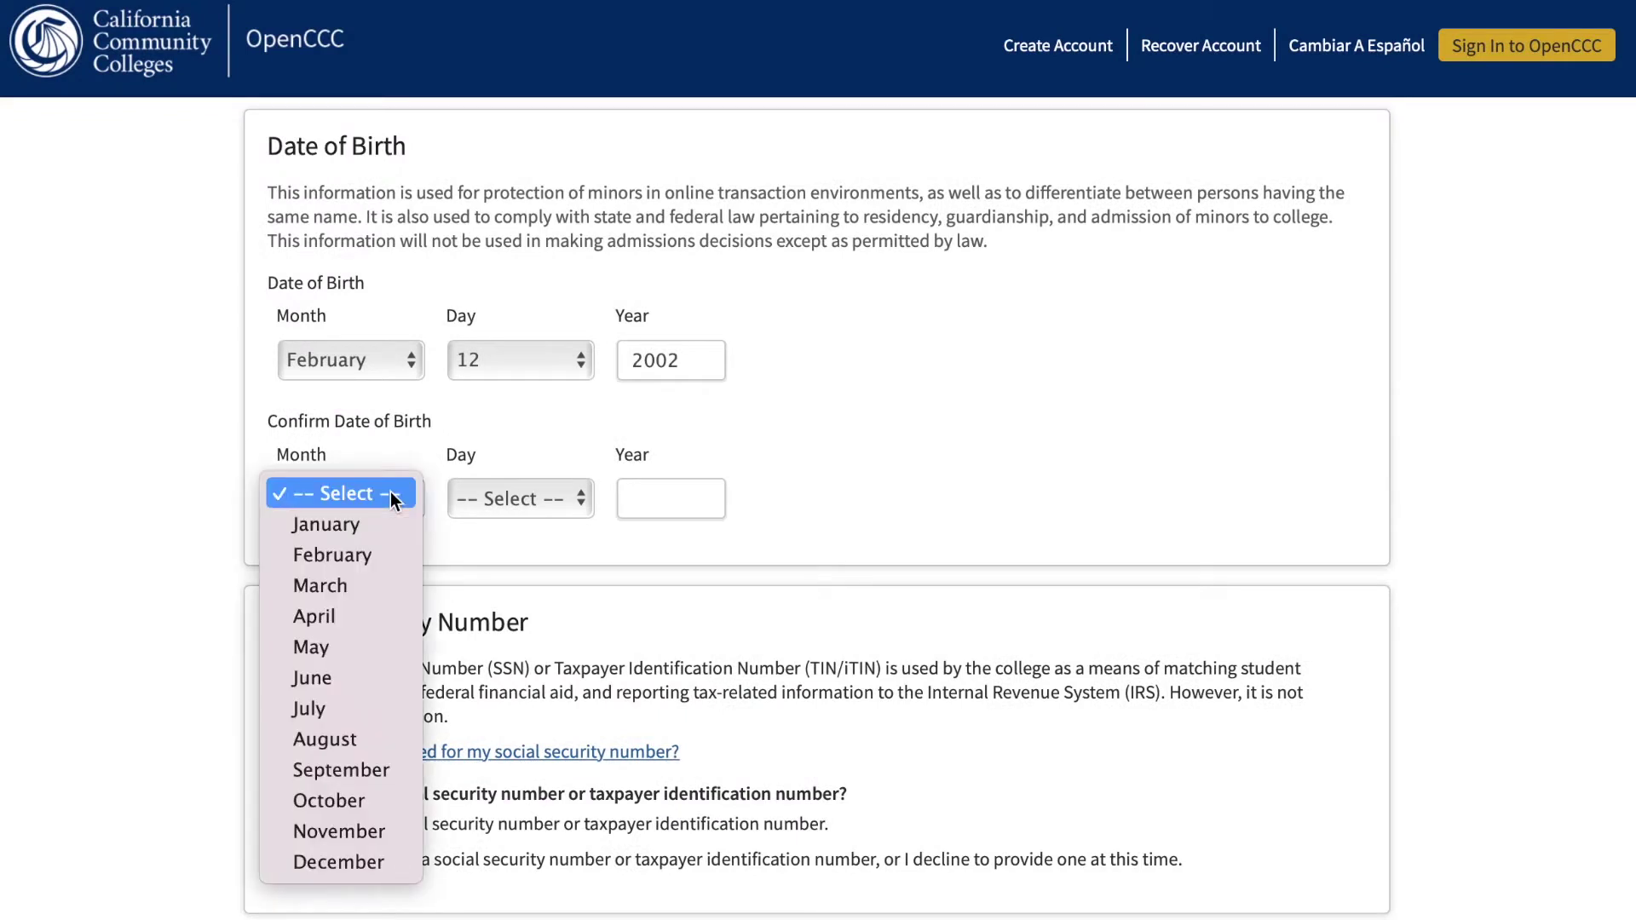
click(366, 559)
click(523, 496)
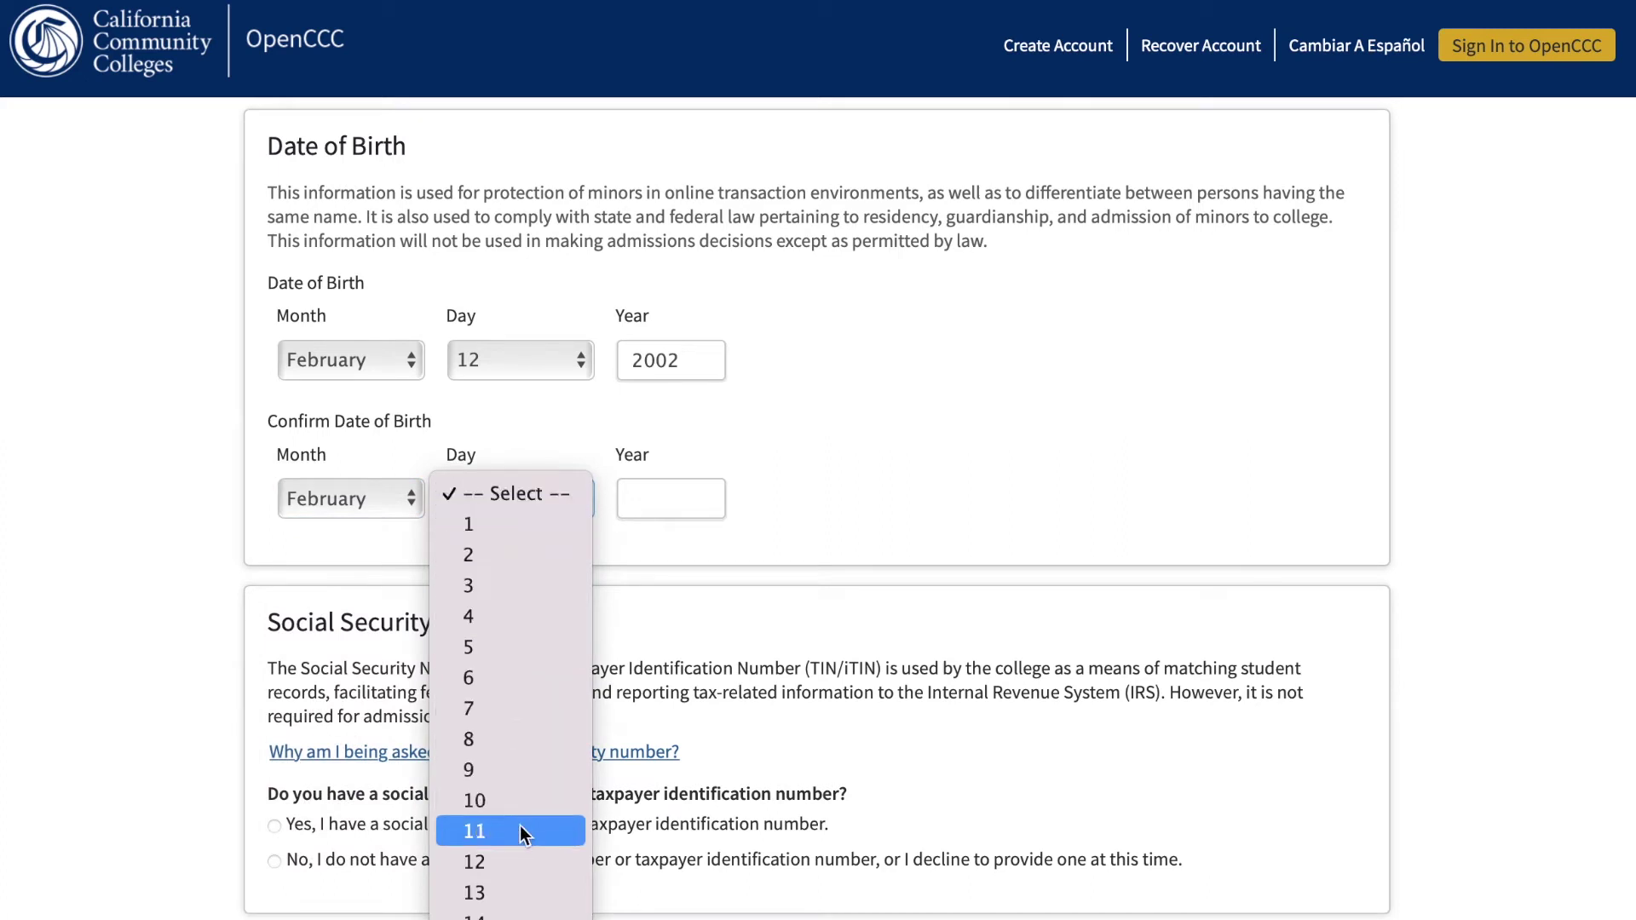
click(521, 852)
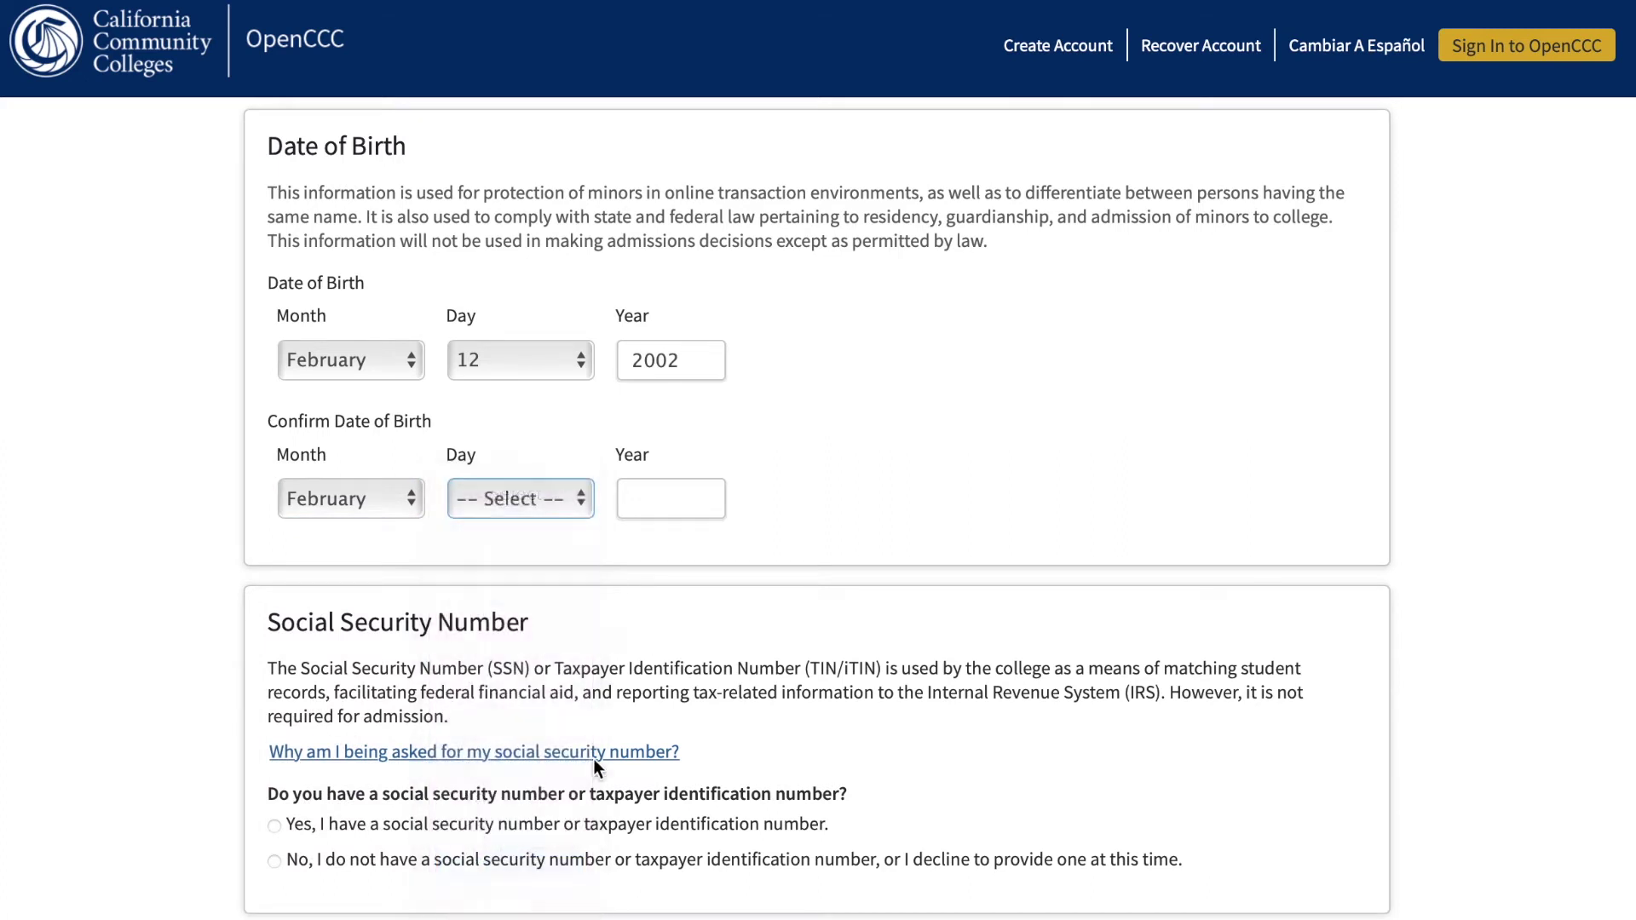
click(670, 505)
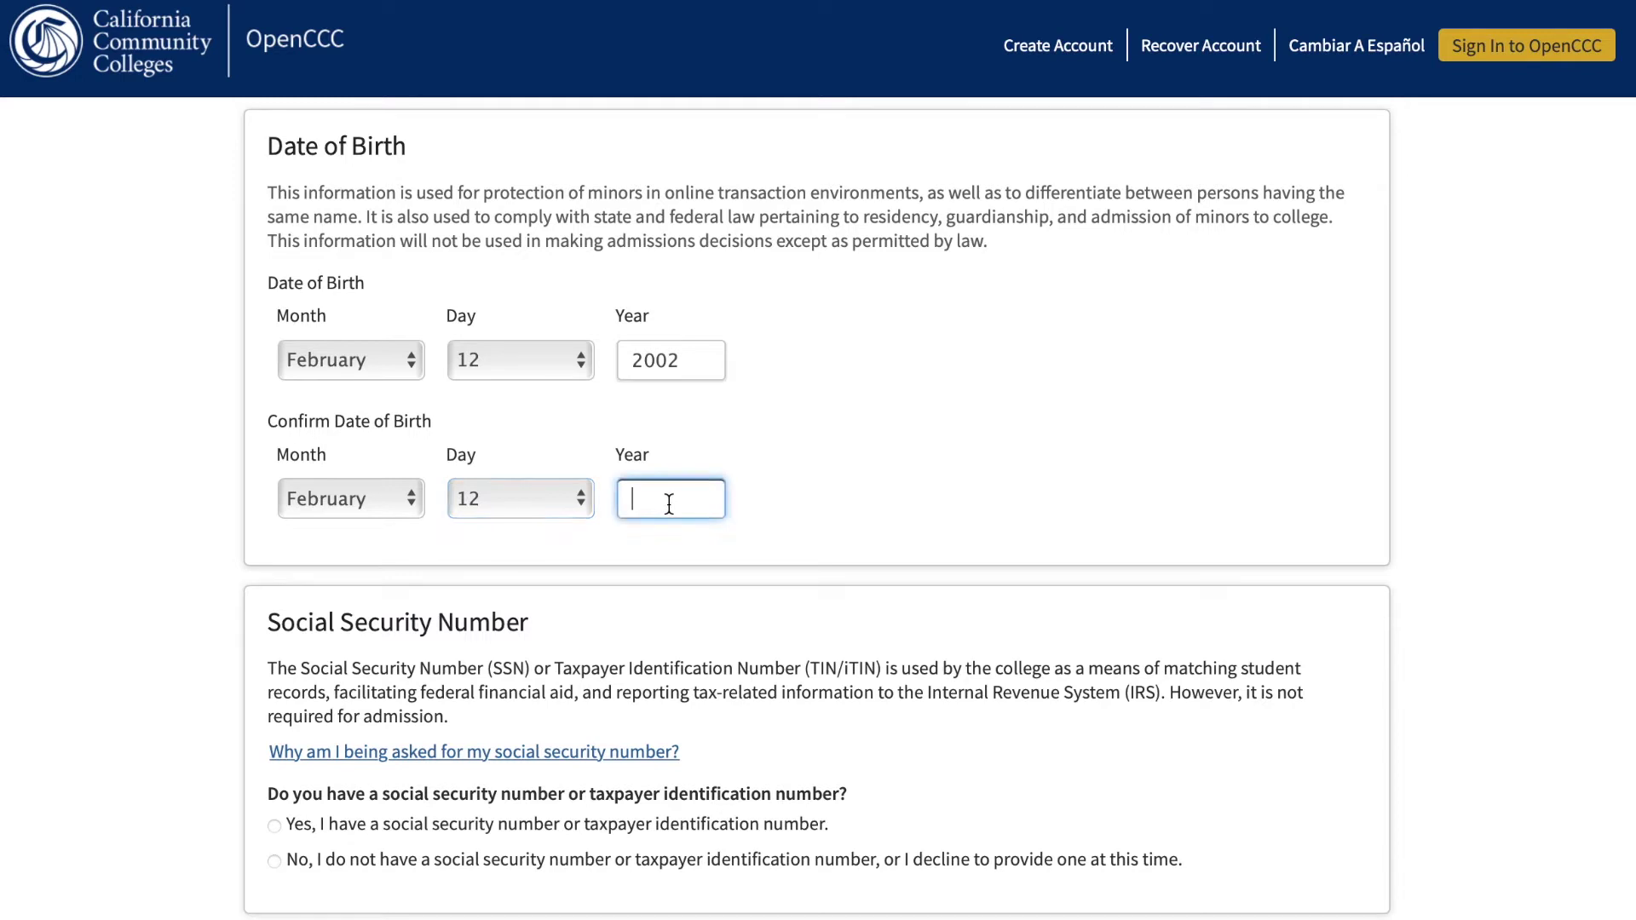
text(2002)
click(792, 492)
Try the SSN fields, then select 'No, I do not have a social security number'.
scroll(792, 499, down, 3)
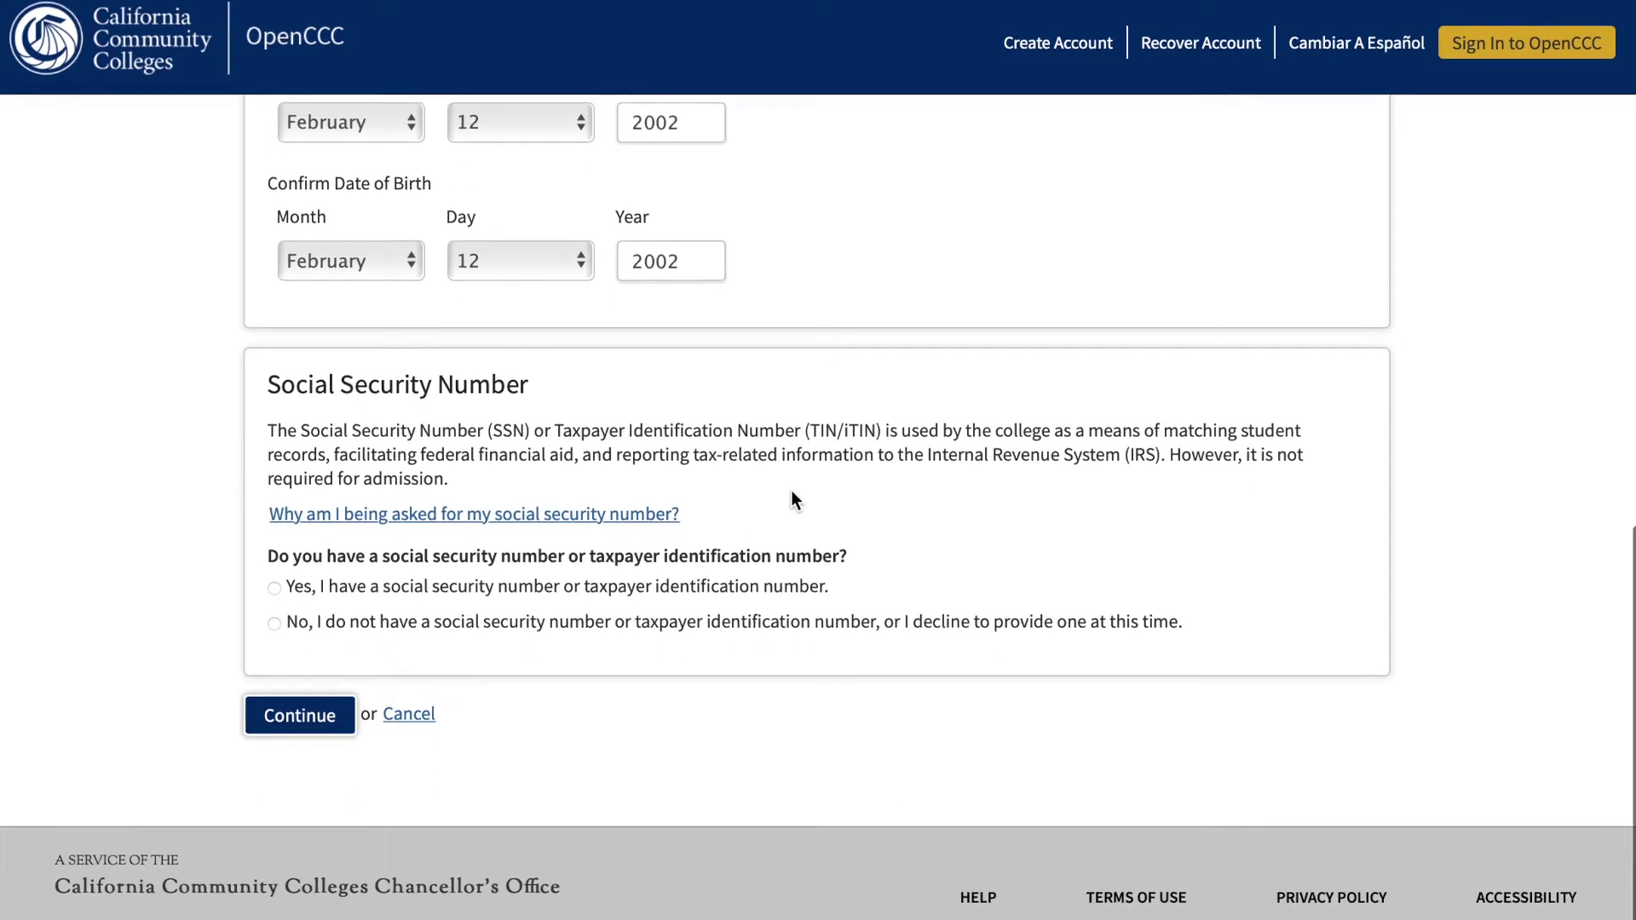
click(282, 595)
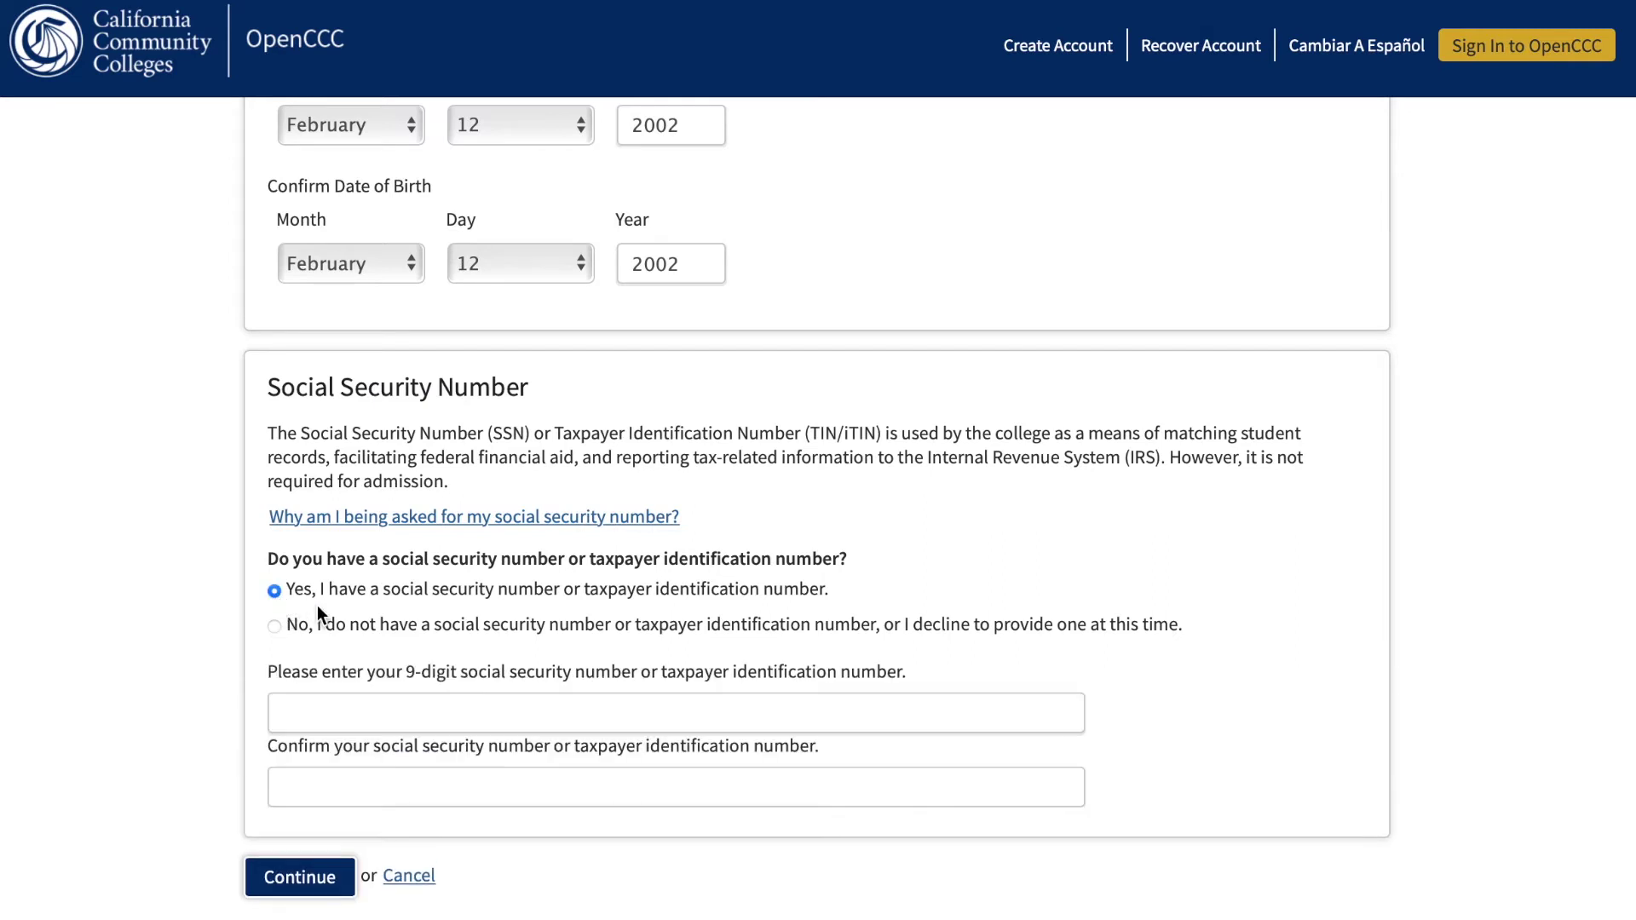
click(354, 711)
click(381, 798)
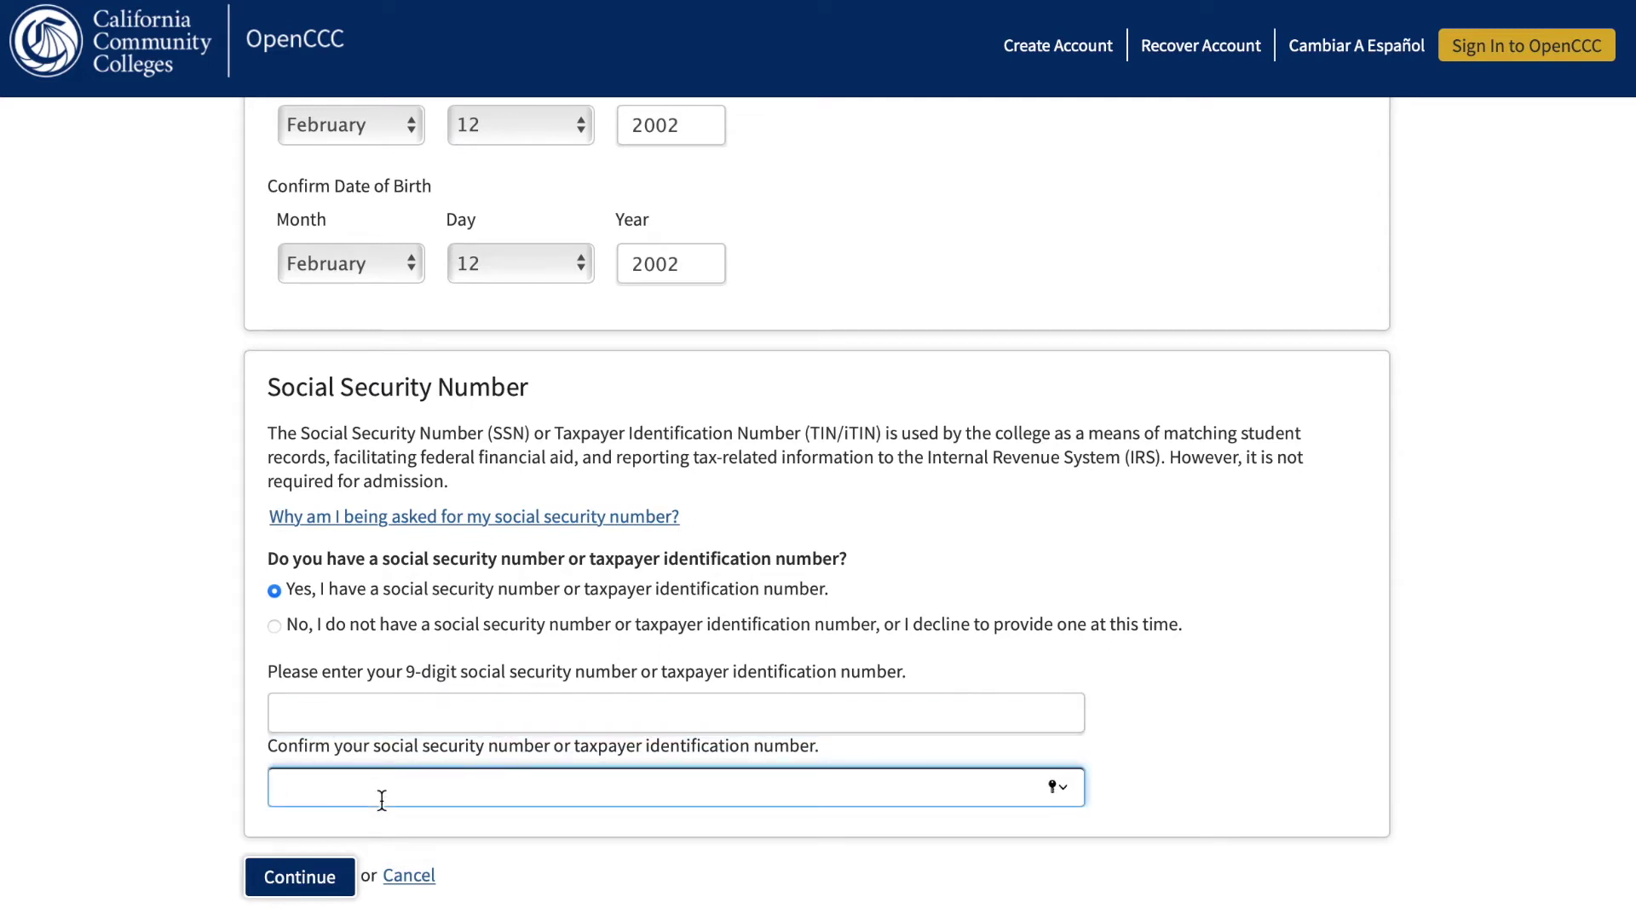
click(281, 635)
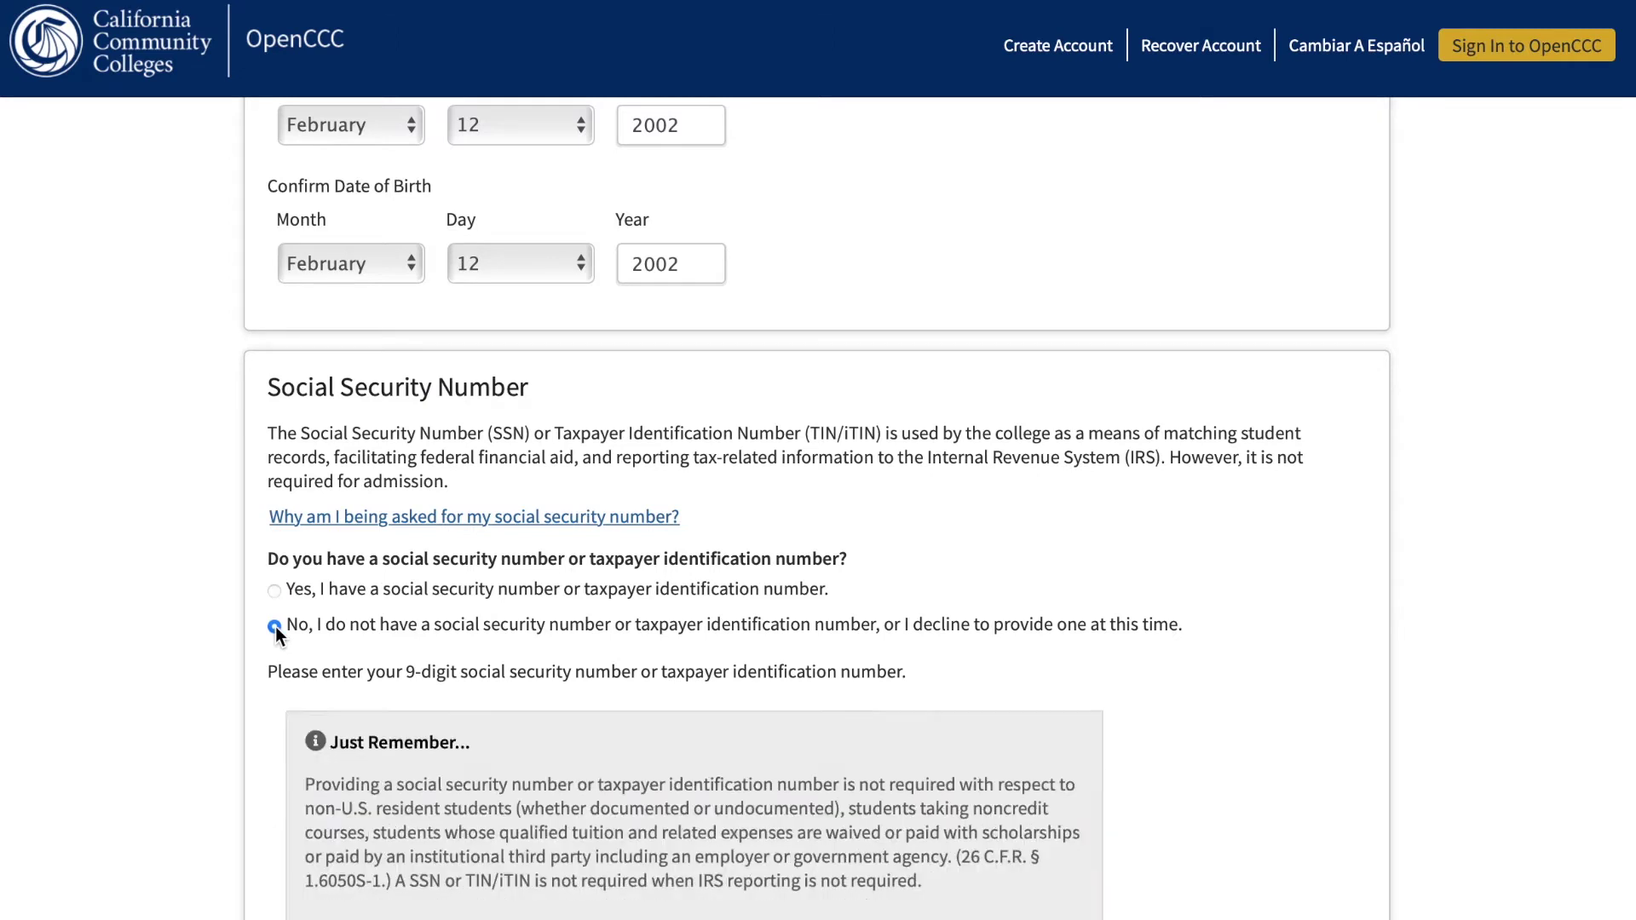
Check the no-SSN exception box and continue to the contact information page.
scroll(315, 662, down, 1)
scroll(316, 662, down, 2)
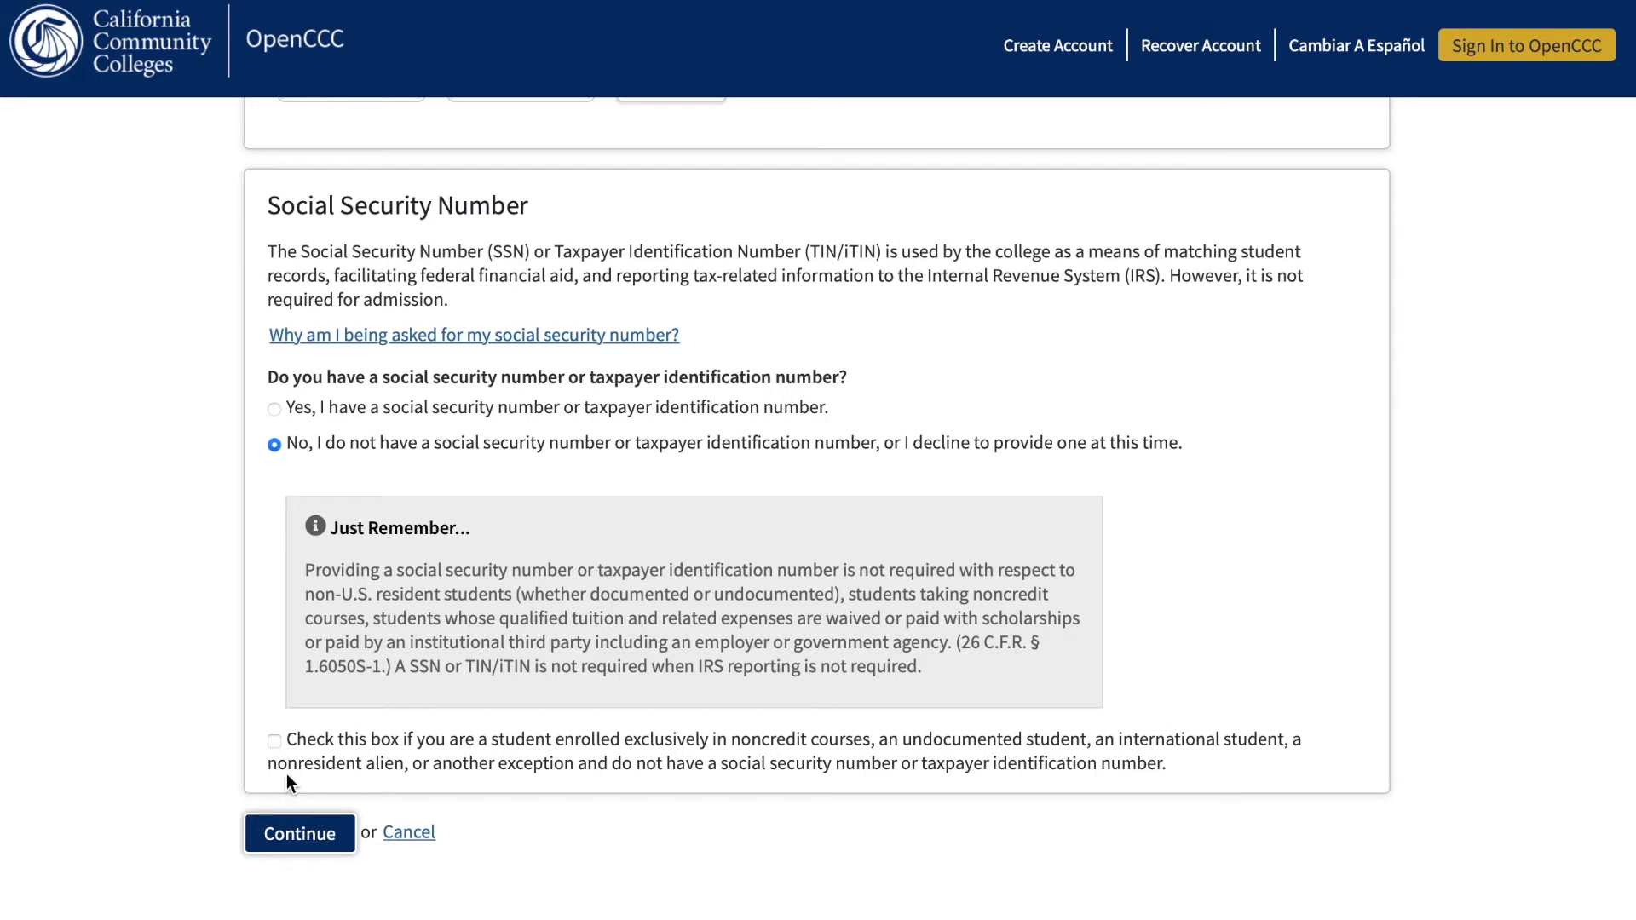
click(275, 743)
click(339, 840)
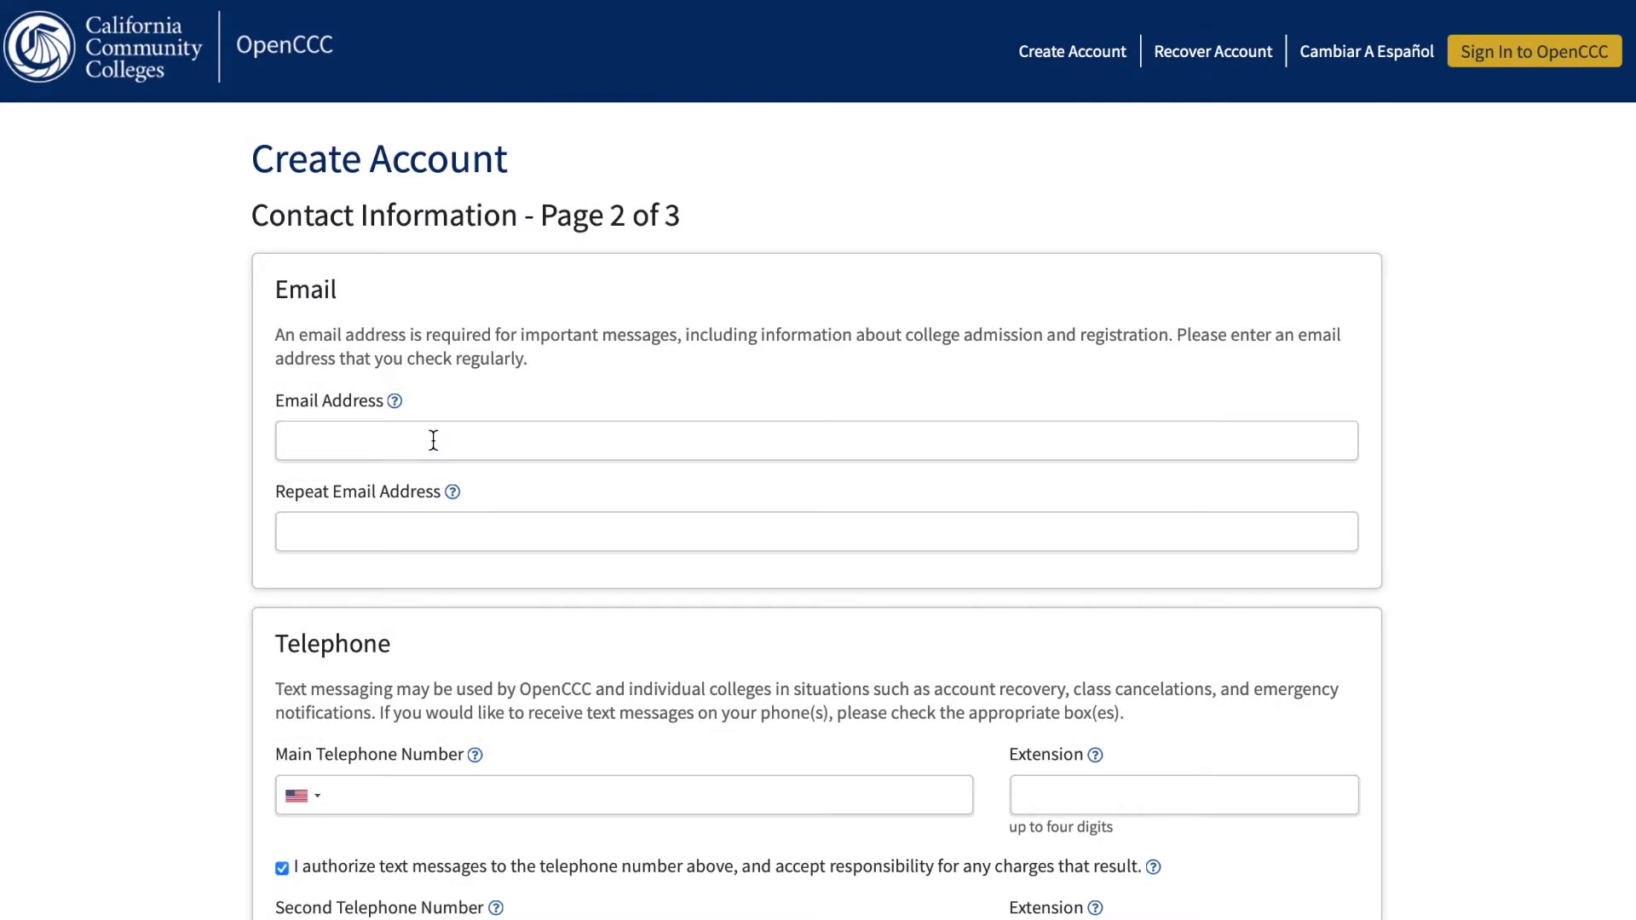
Enter the email address and the main and second telephone numbers.
click(433, 440)
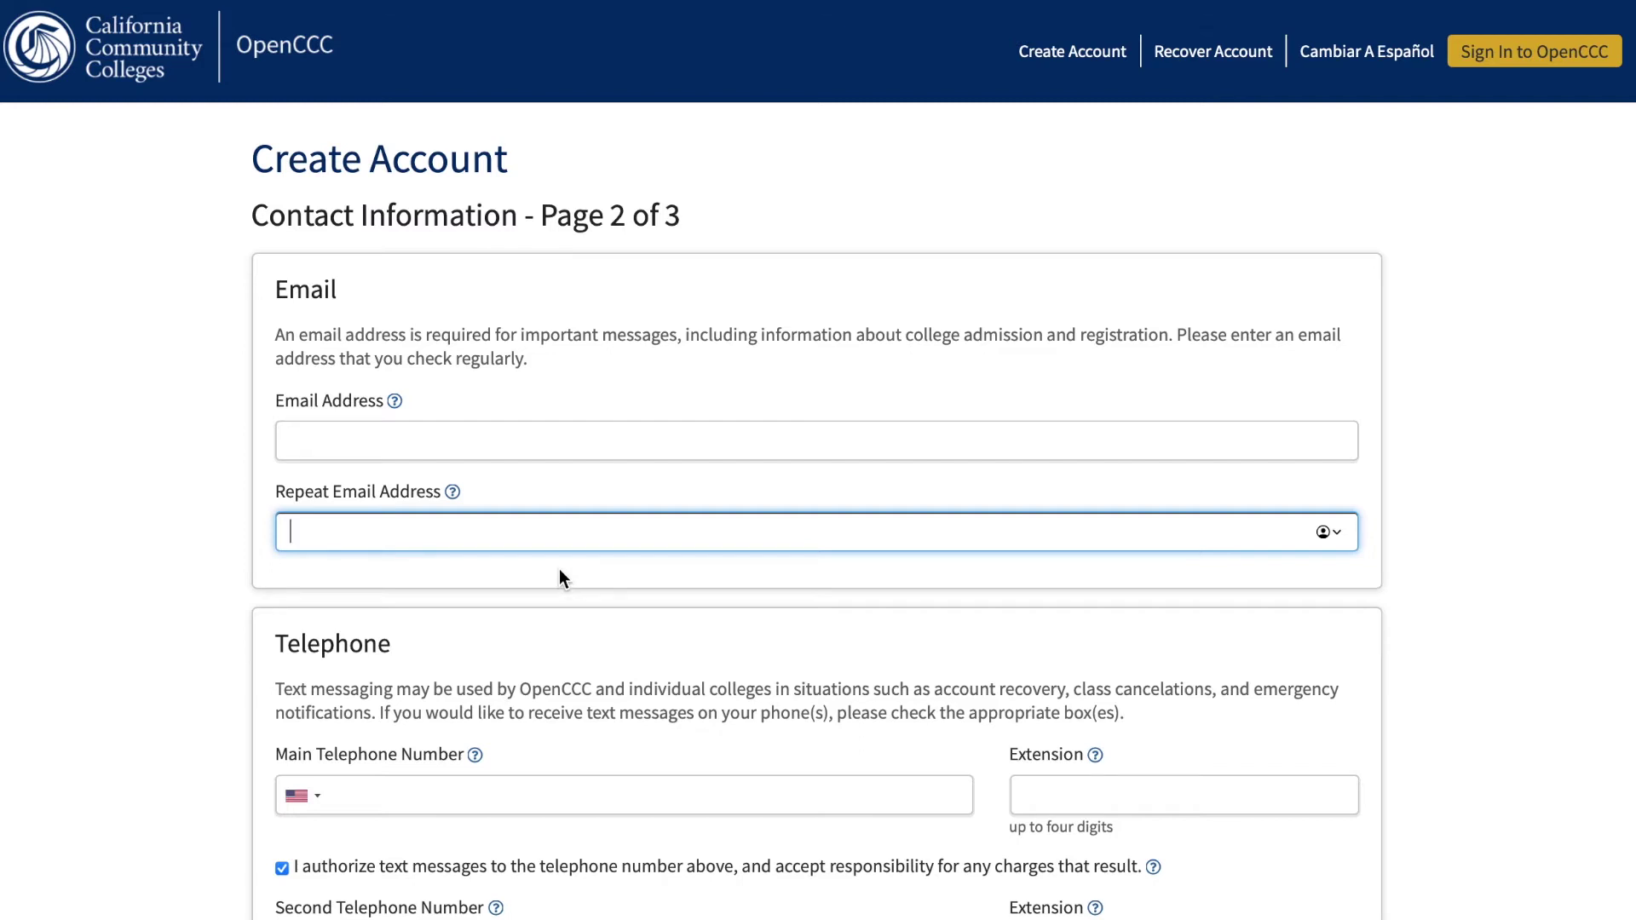
scroll(559, 569, down, 3)
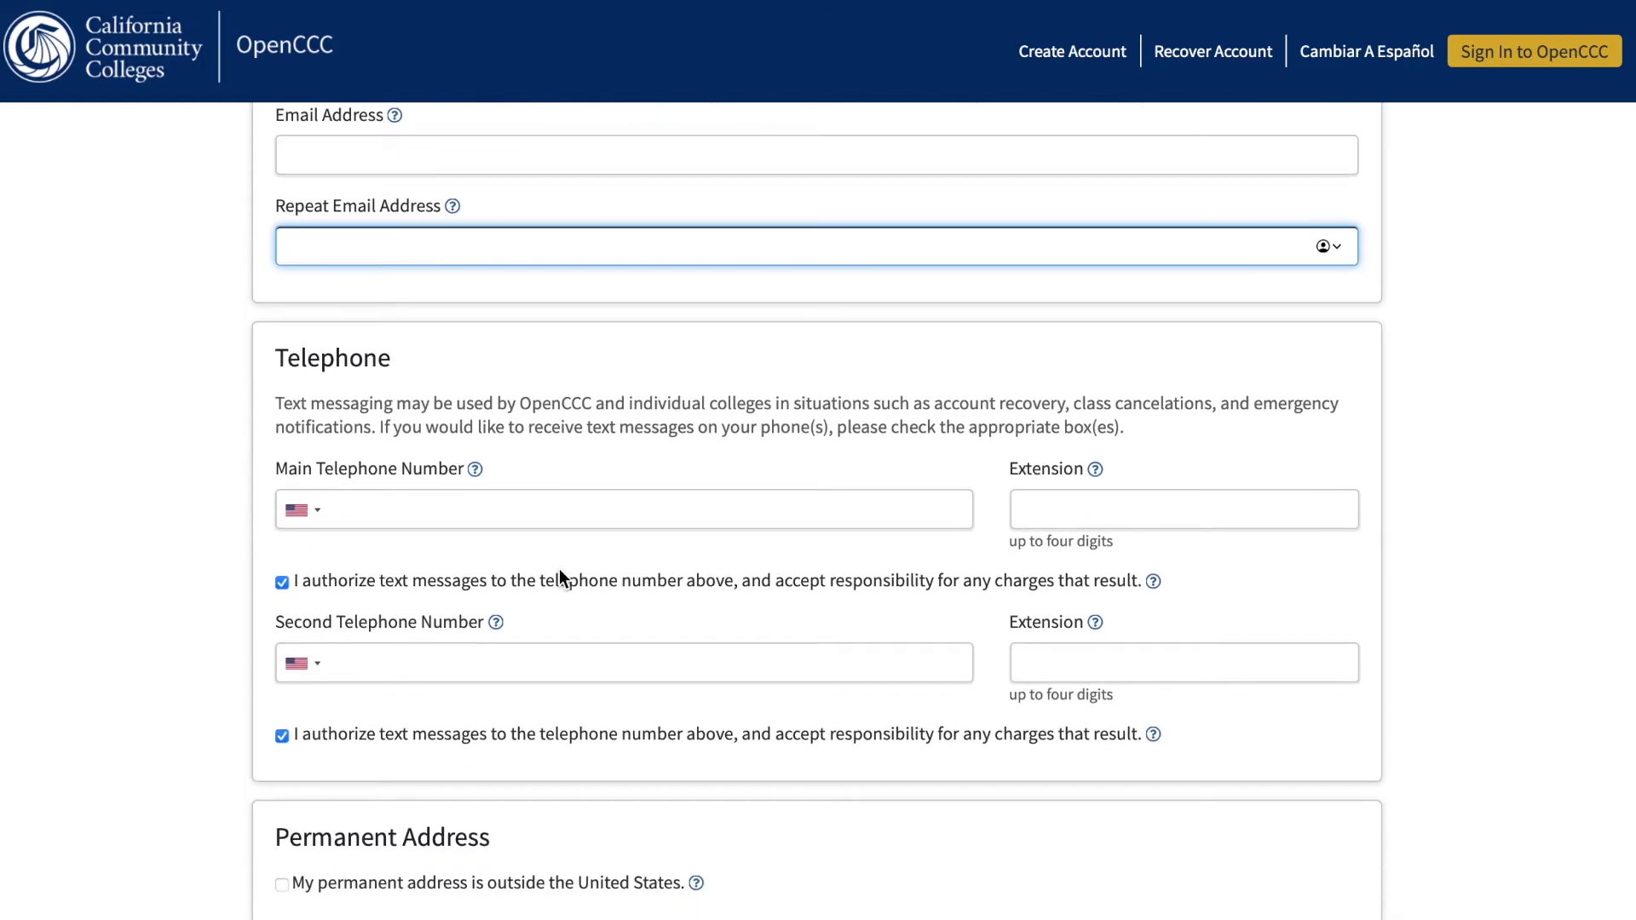
scroll(559, 569, down, 2)
scroll(559, 570, down, 1)
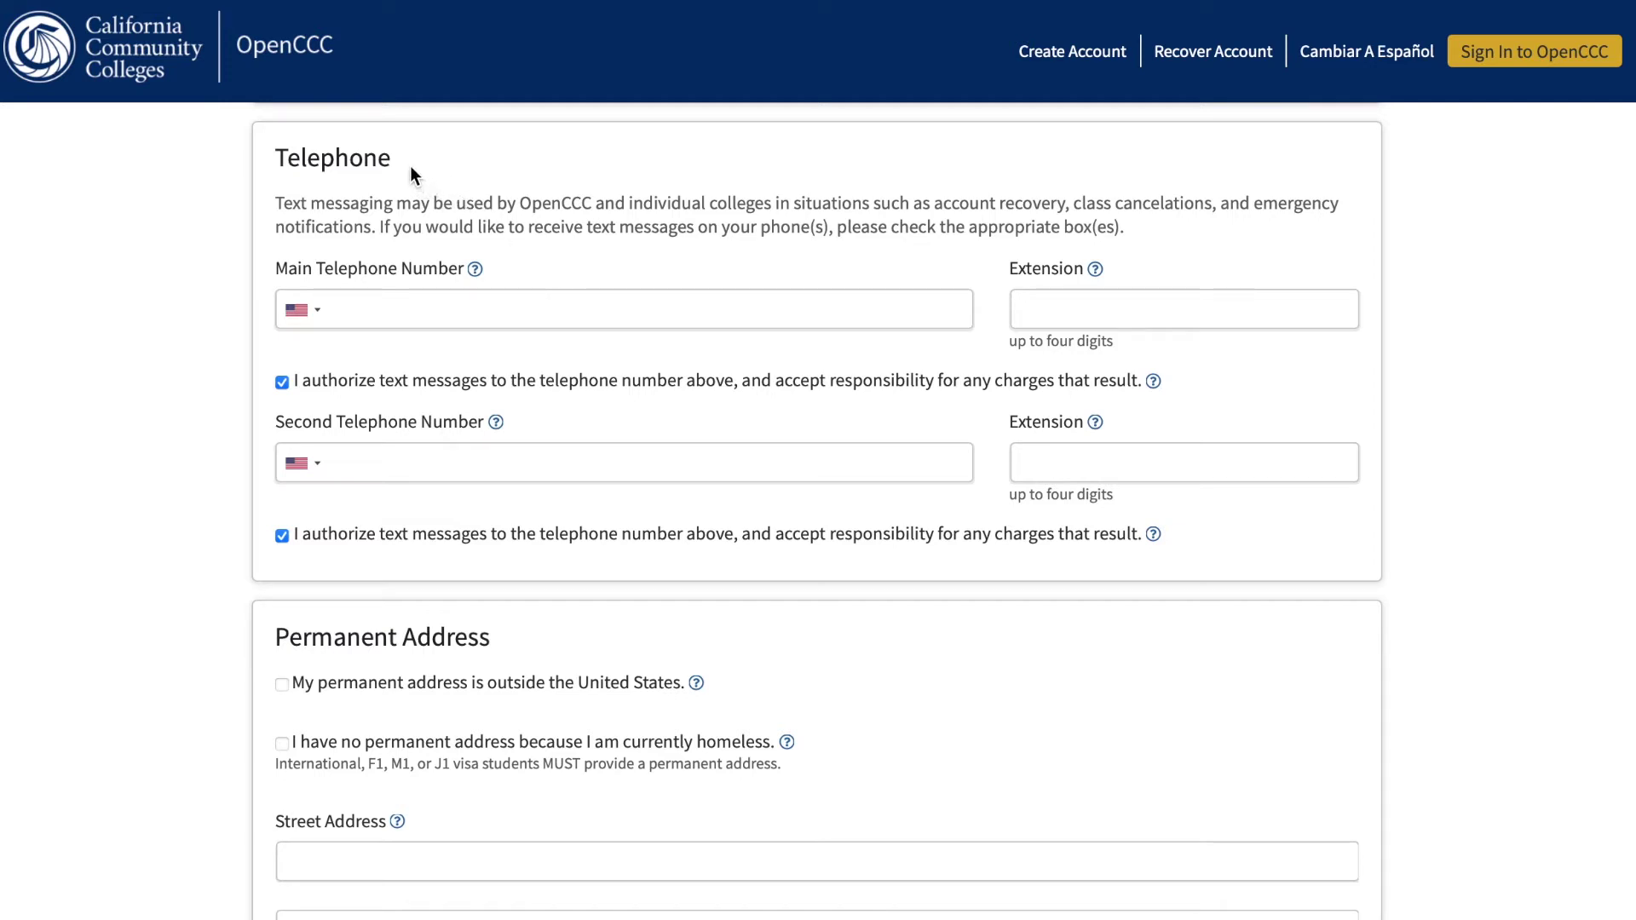
click(509, 308)
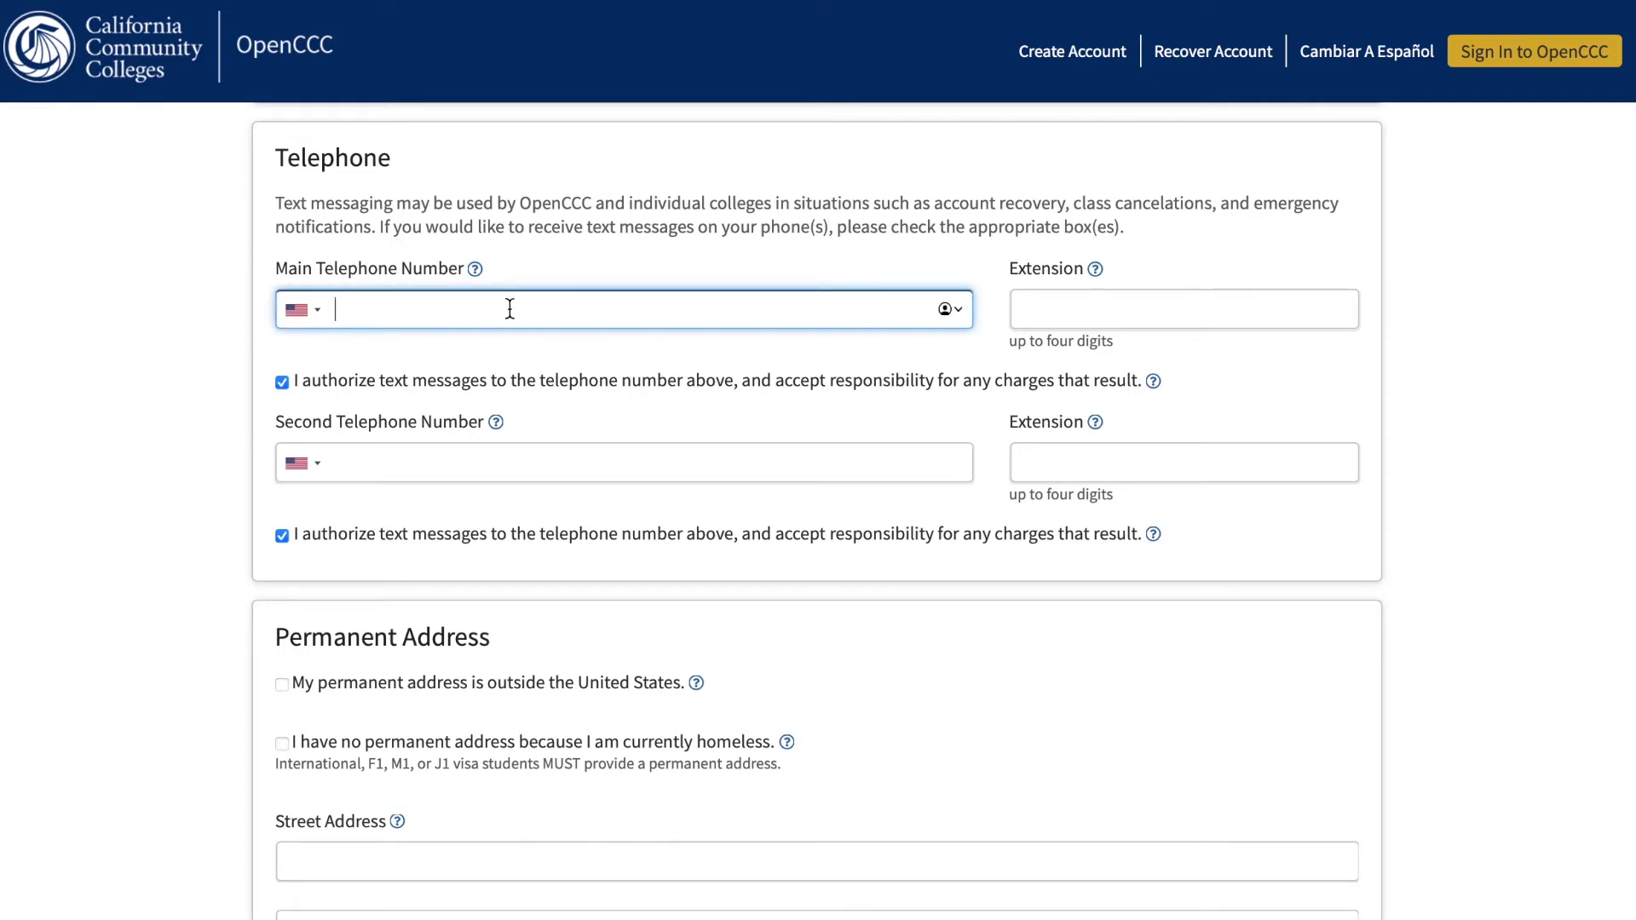
click(520, 460)
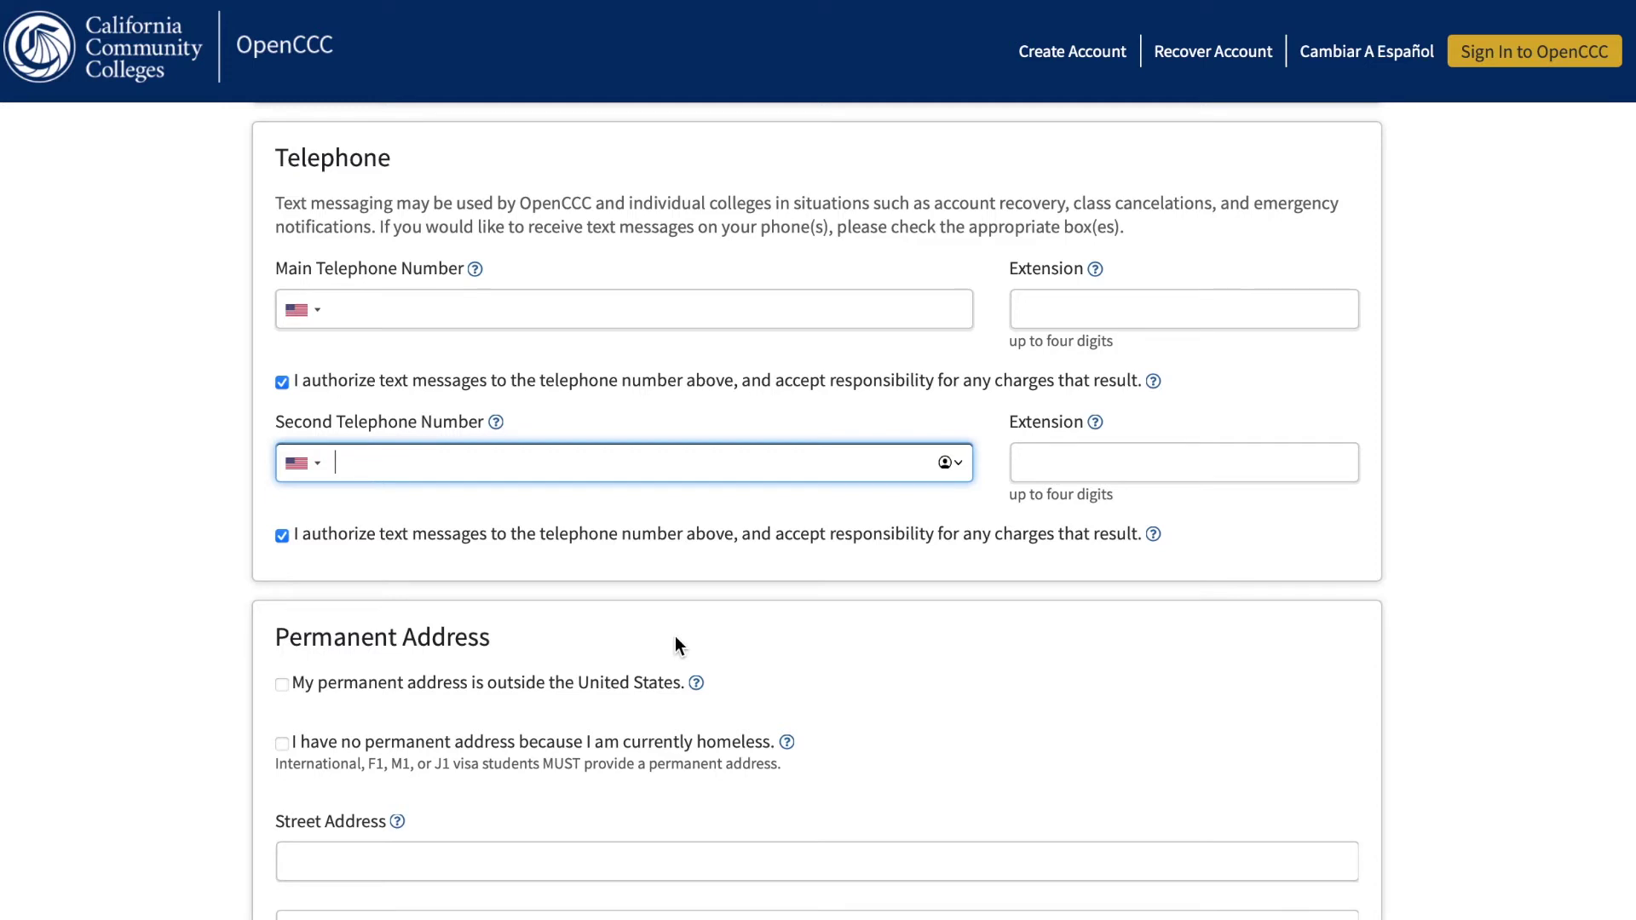
Fill in the permanent street address, second address line, city and zip code.
scroll(674, 638, down, 6)
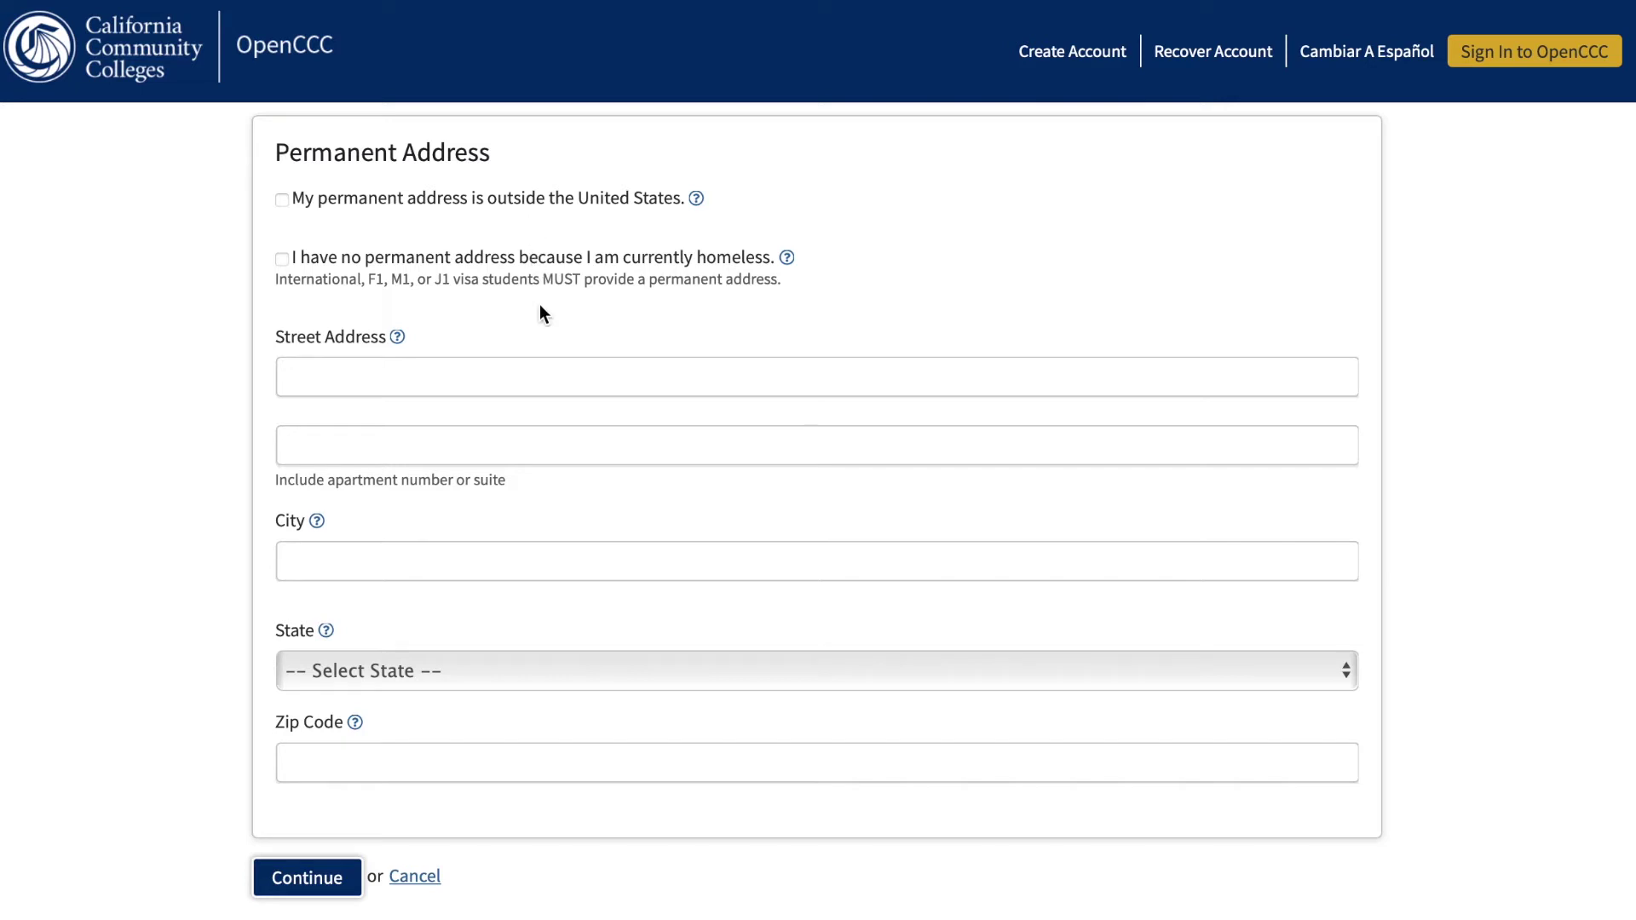
click(496, 372)
click(495, 450)
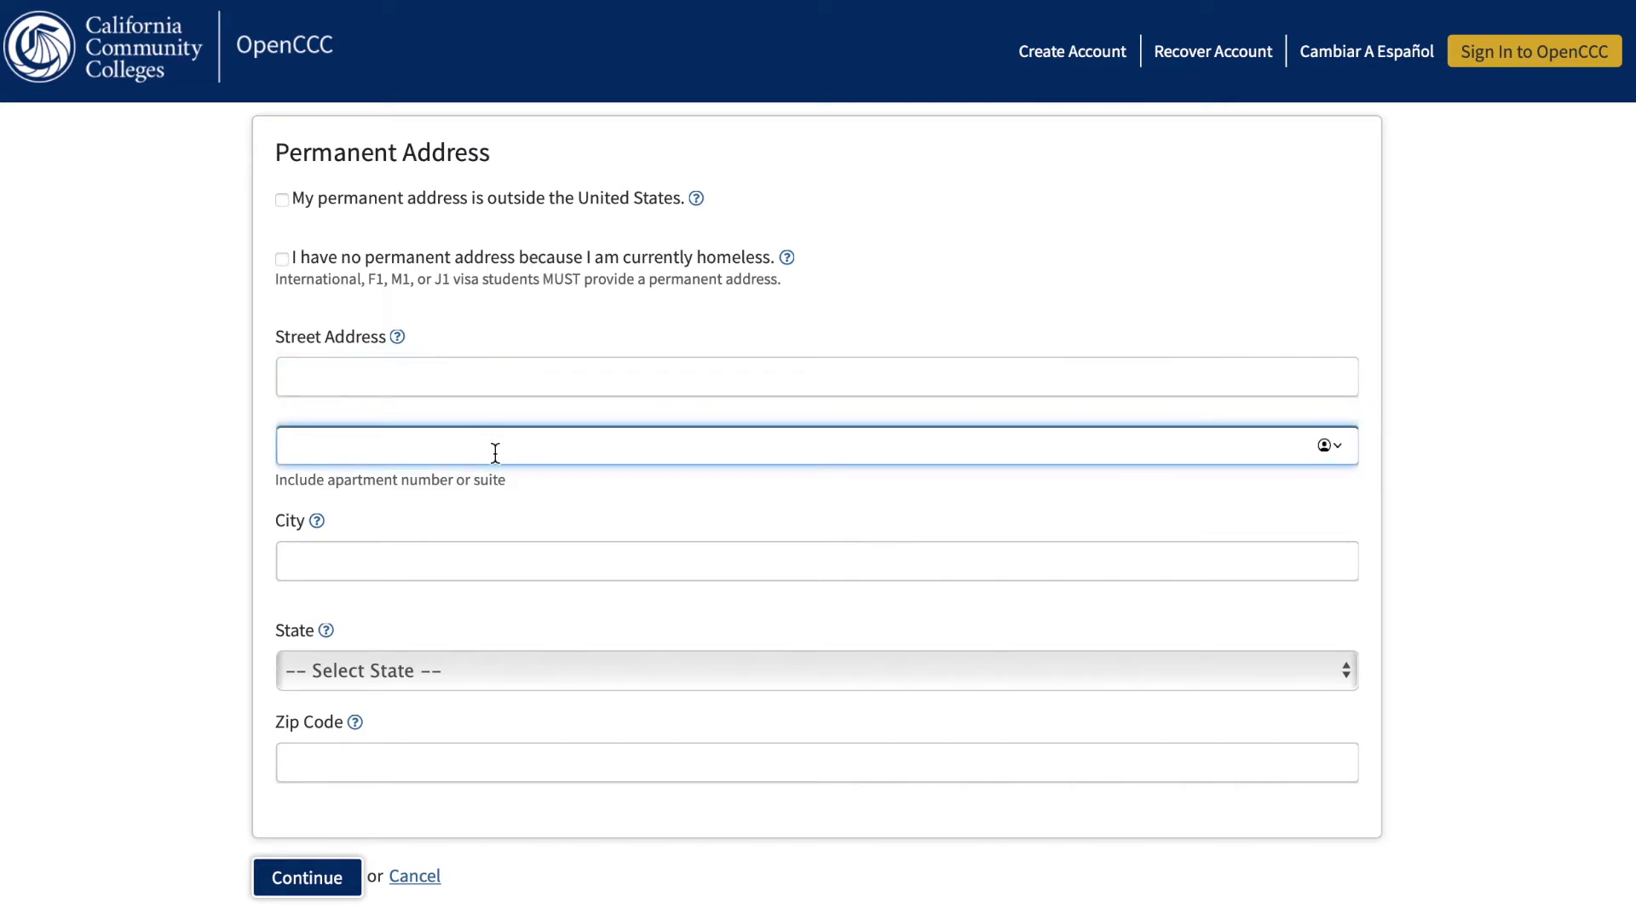
click(467, 564)
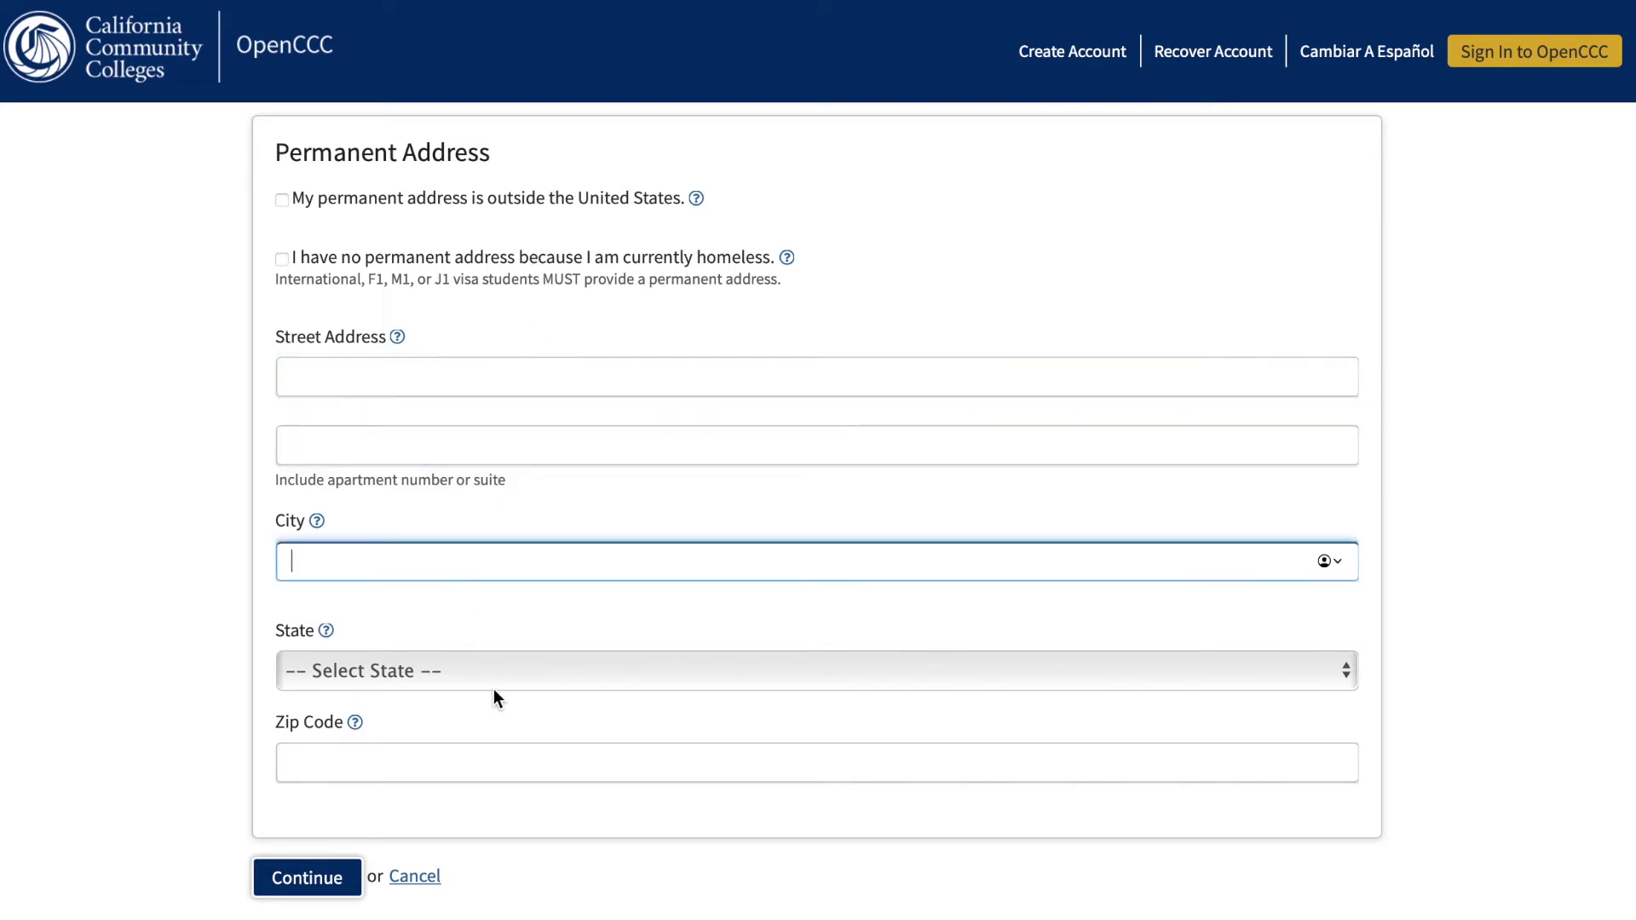
click(480, 755)
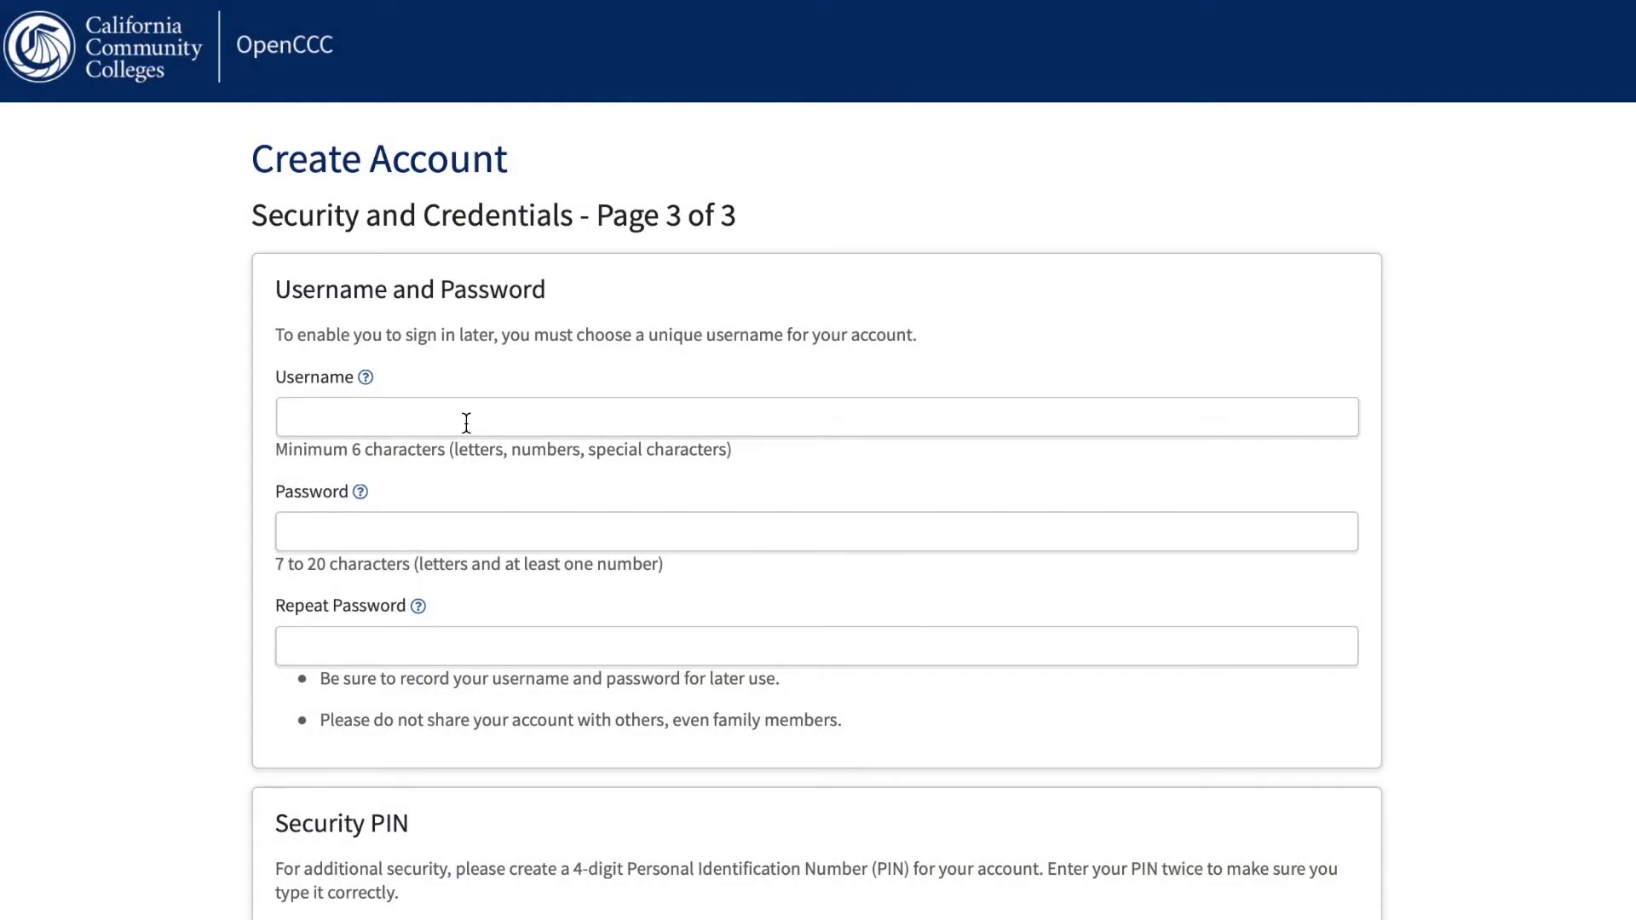
Enter the account username and password, repeating the password to confirm it.
click(466, 422)
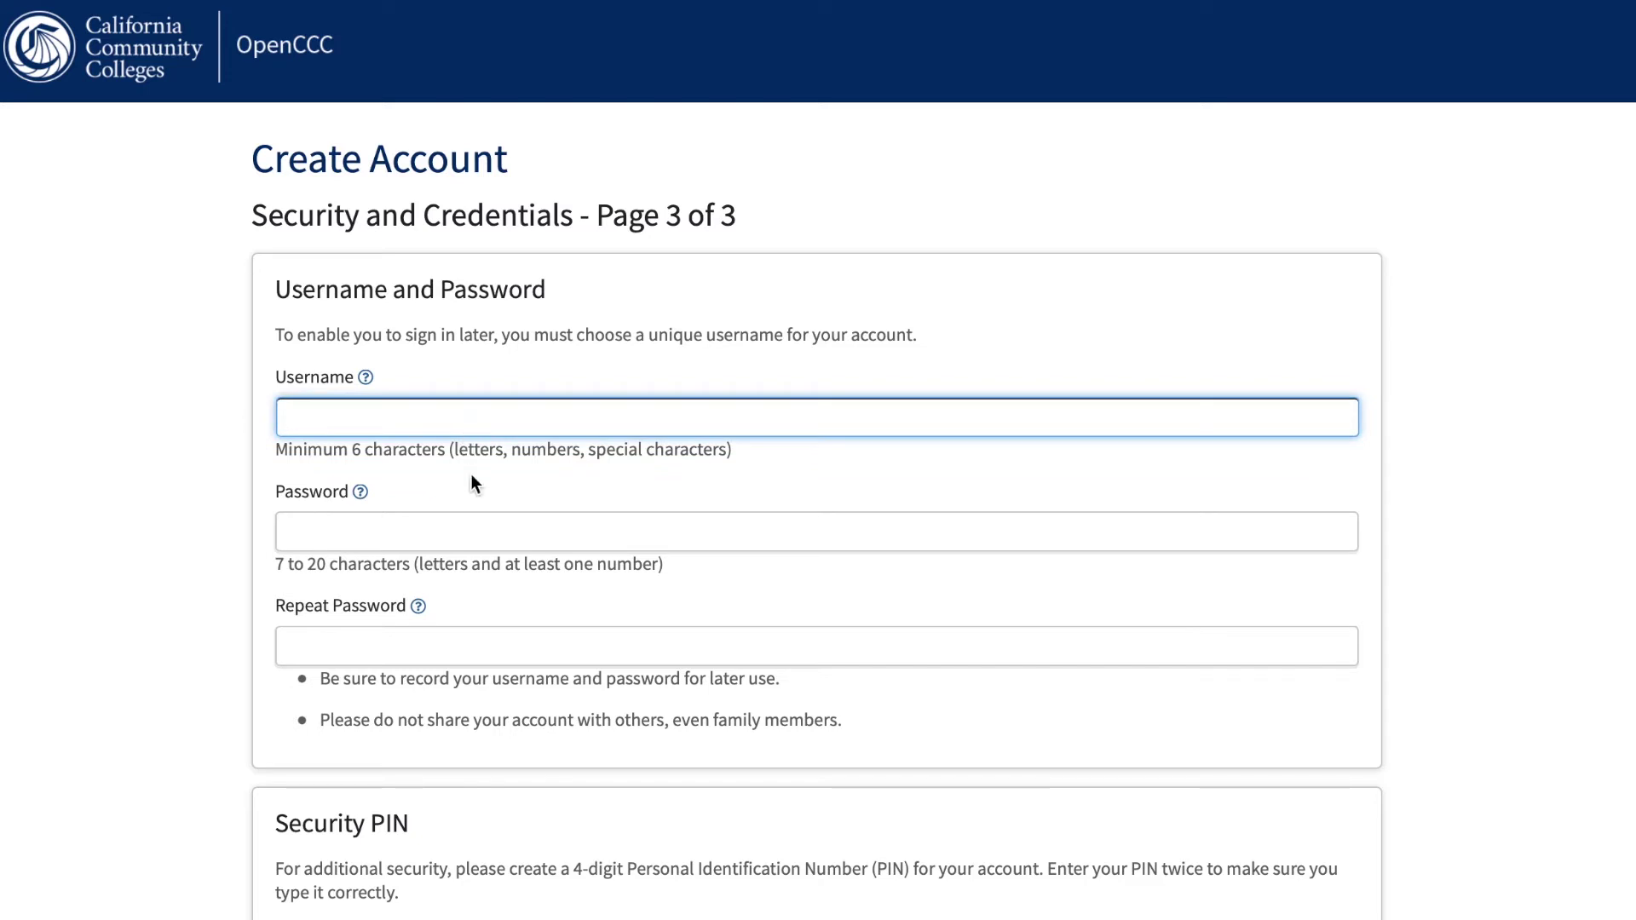
click(441, 525)
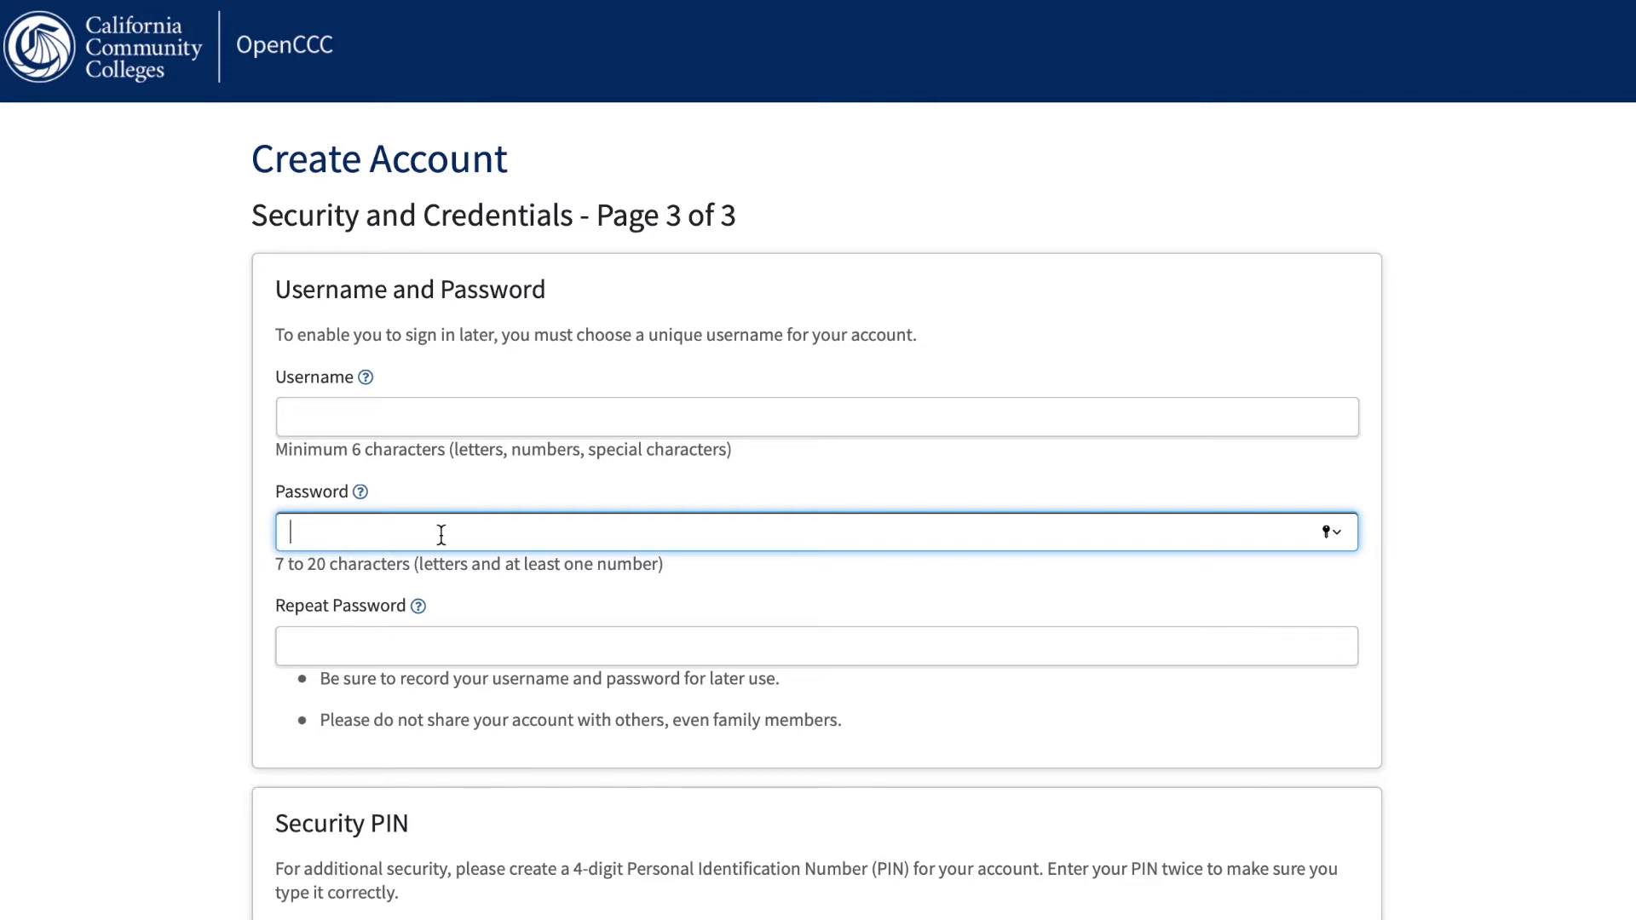
click(423, 644)
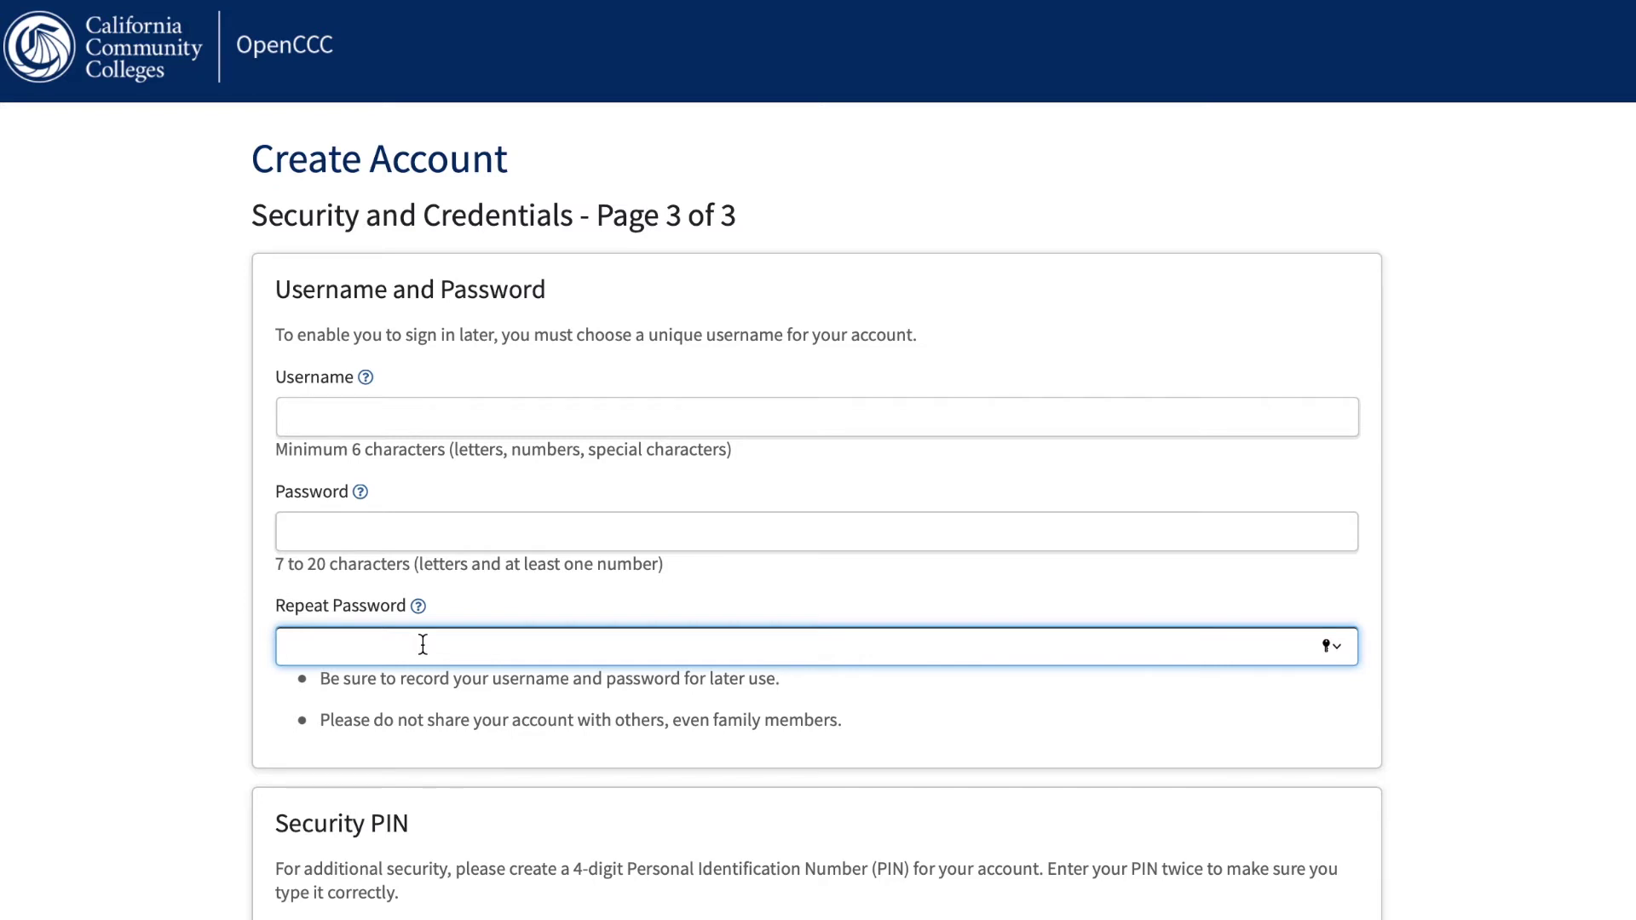
Enter the four-digit security PIN twice.
scroll(423, 644, down, 3)
scroll(423, 644, down, 3)
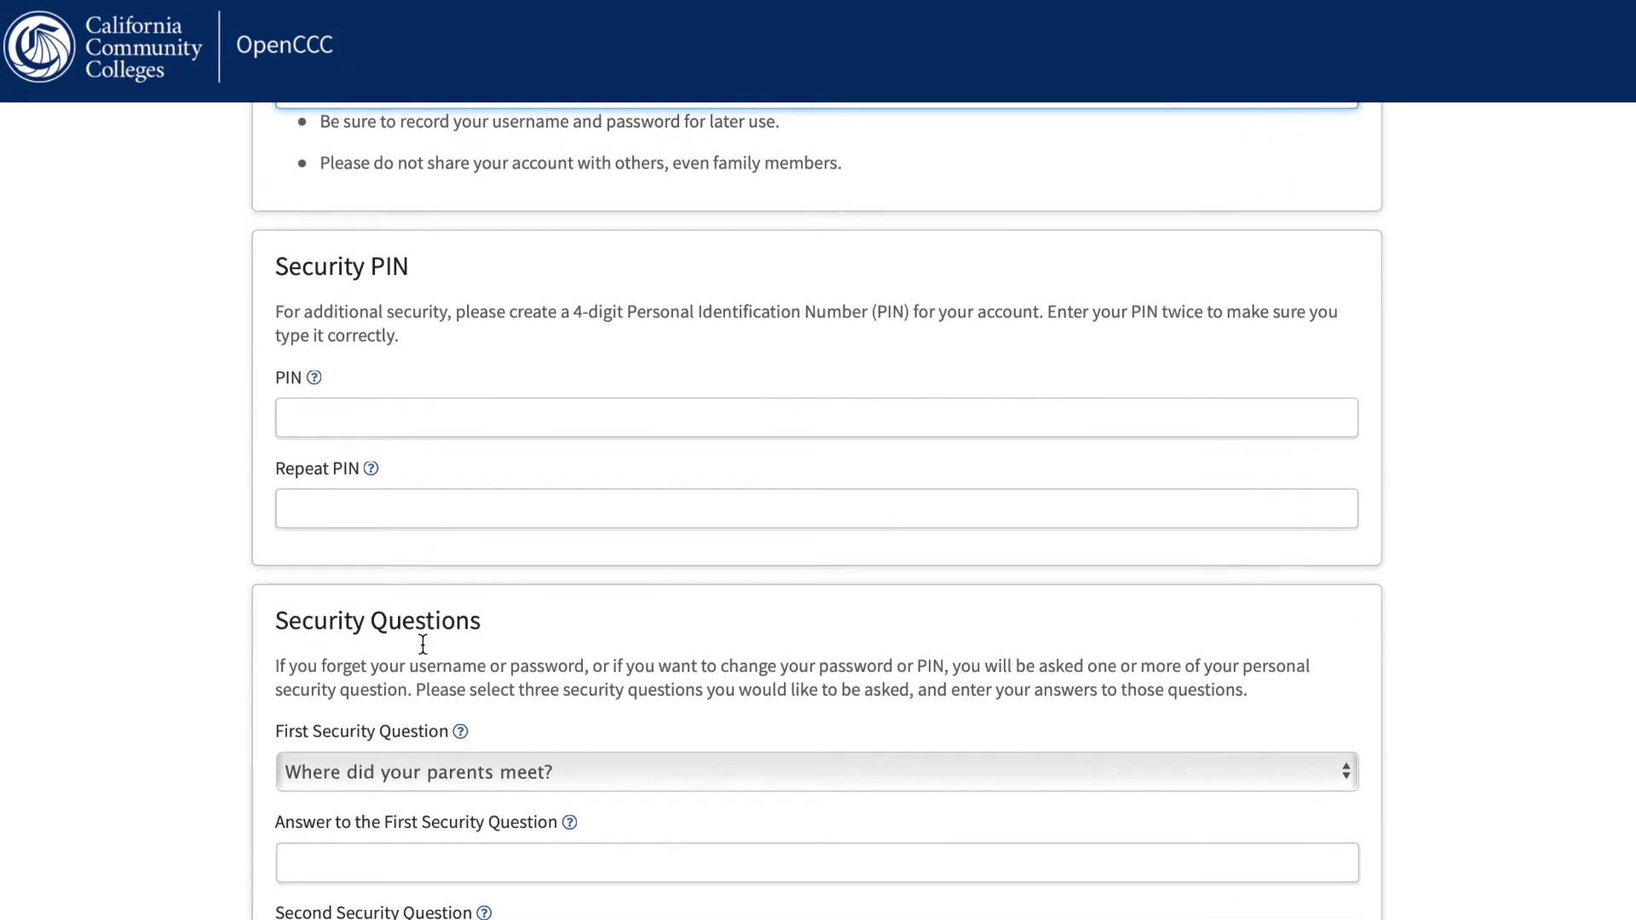
click(399, 394)
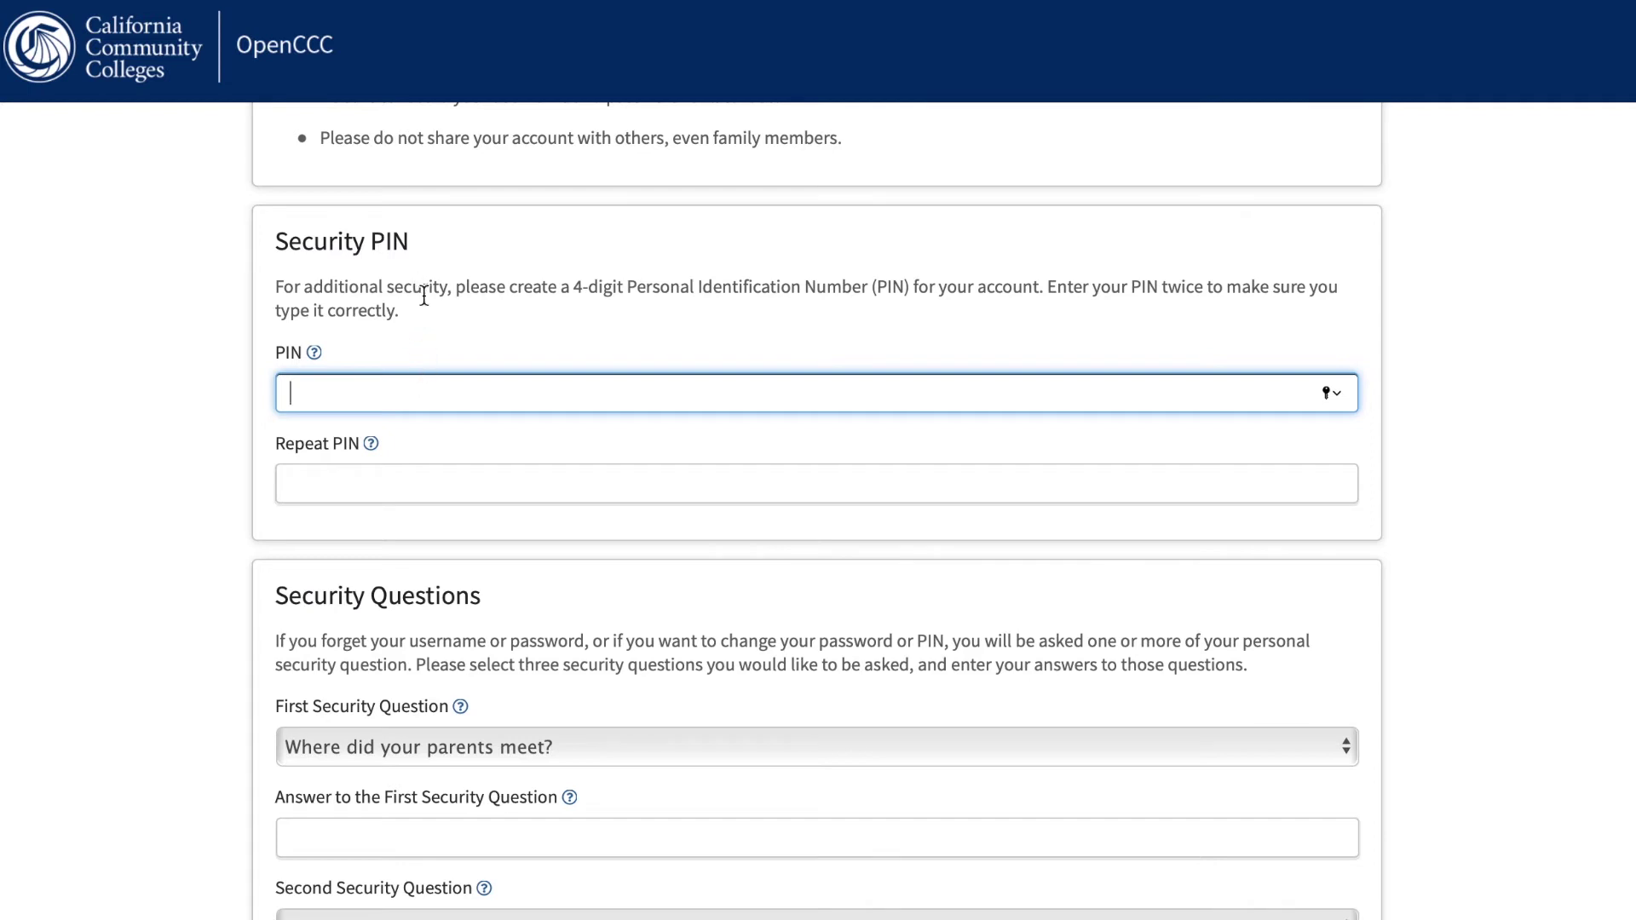
click(355, 474)
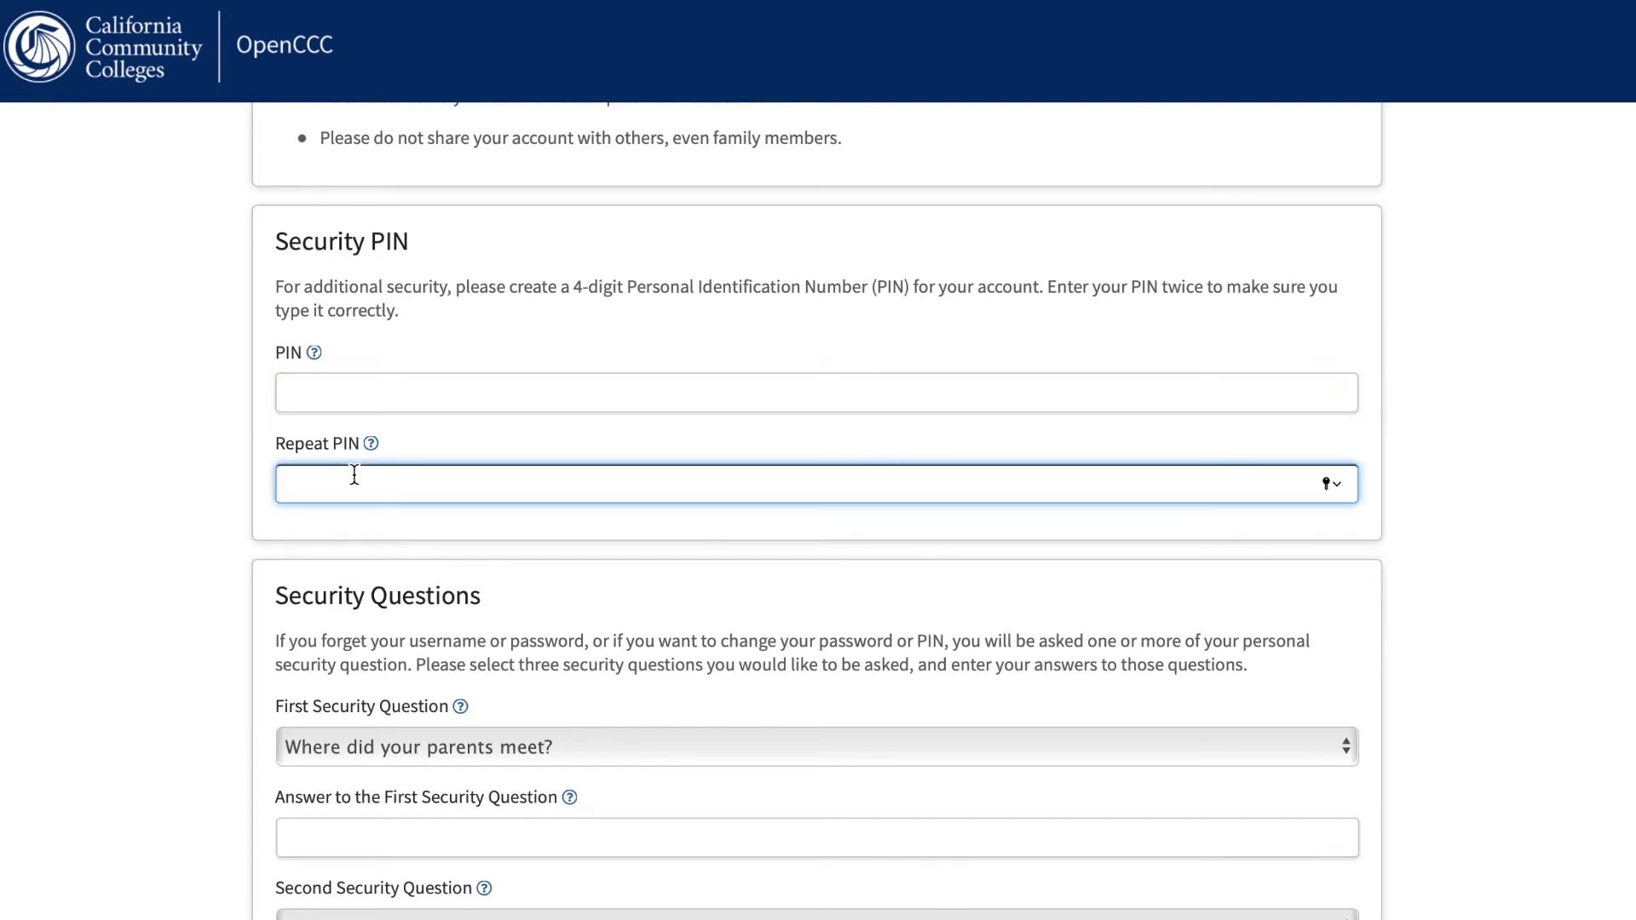
scroll(354, 473, down, 5)
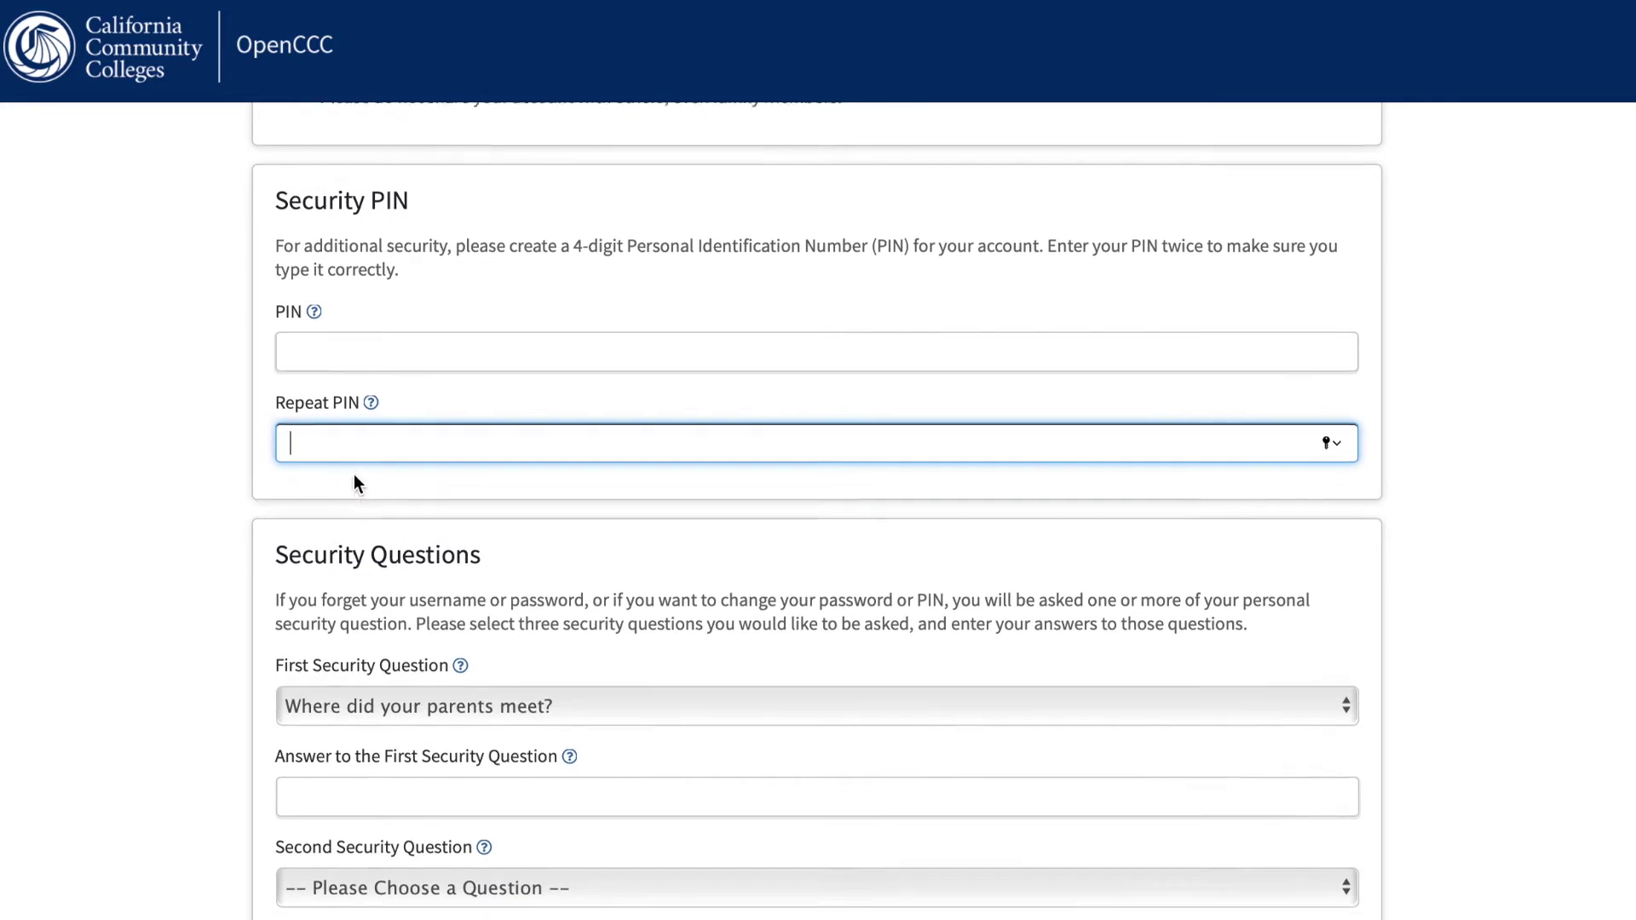
scroll(355, 474, down, 1)
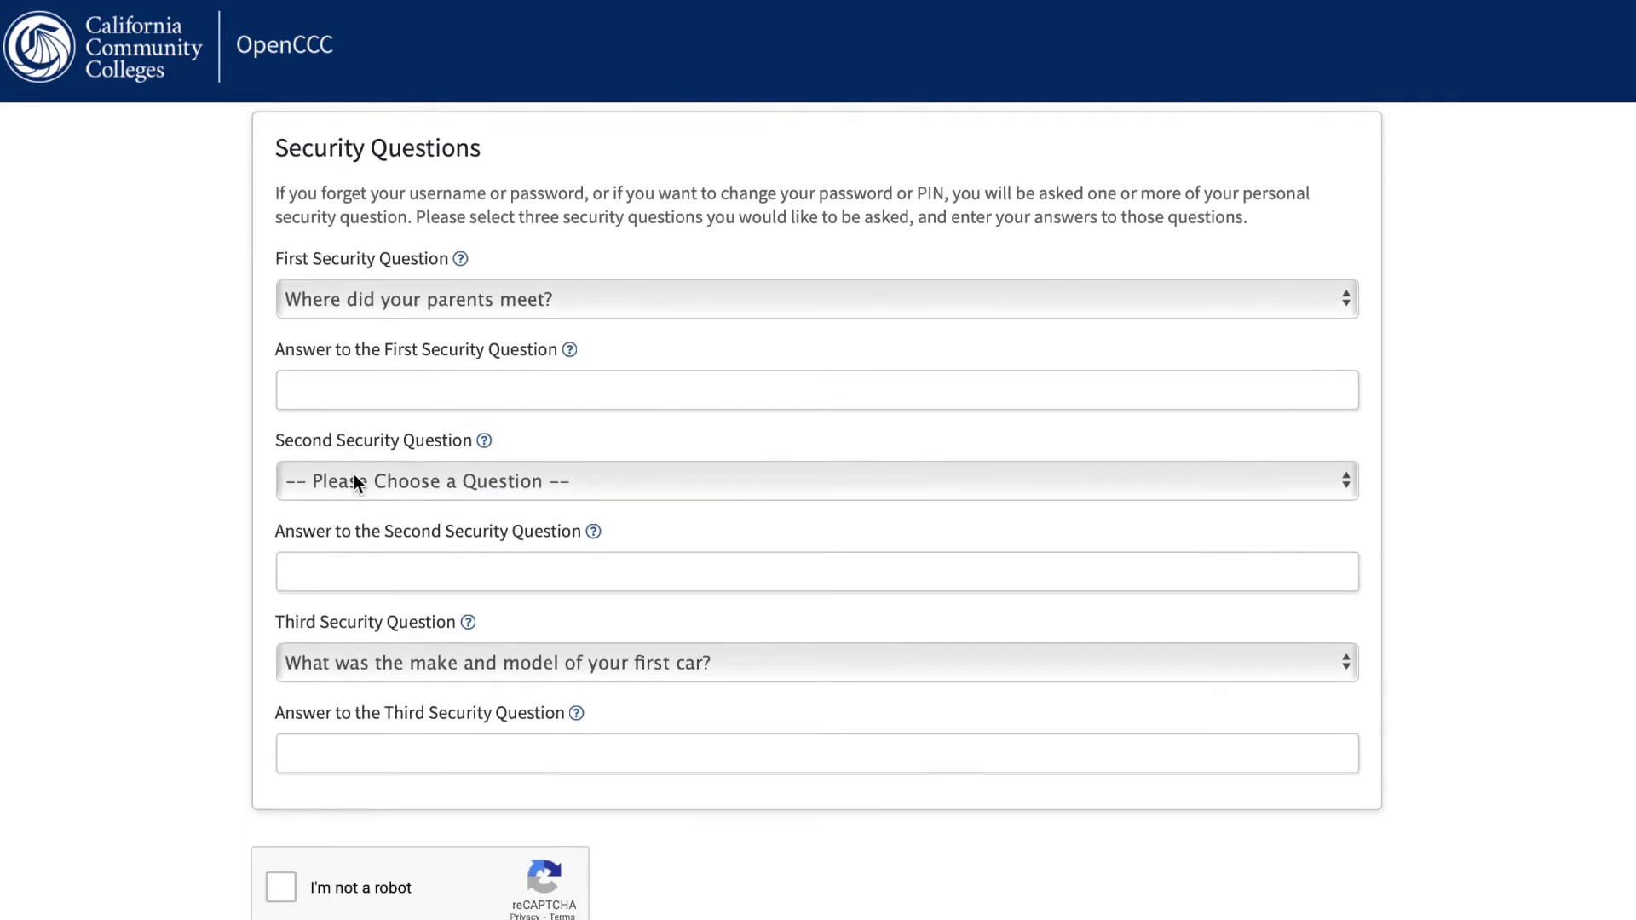
Set security questions one and two to 'Where did your parents meet?' and 'first pet's name', with answers.
click(444, 295)
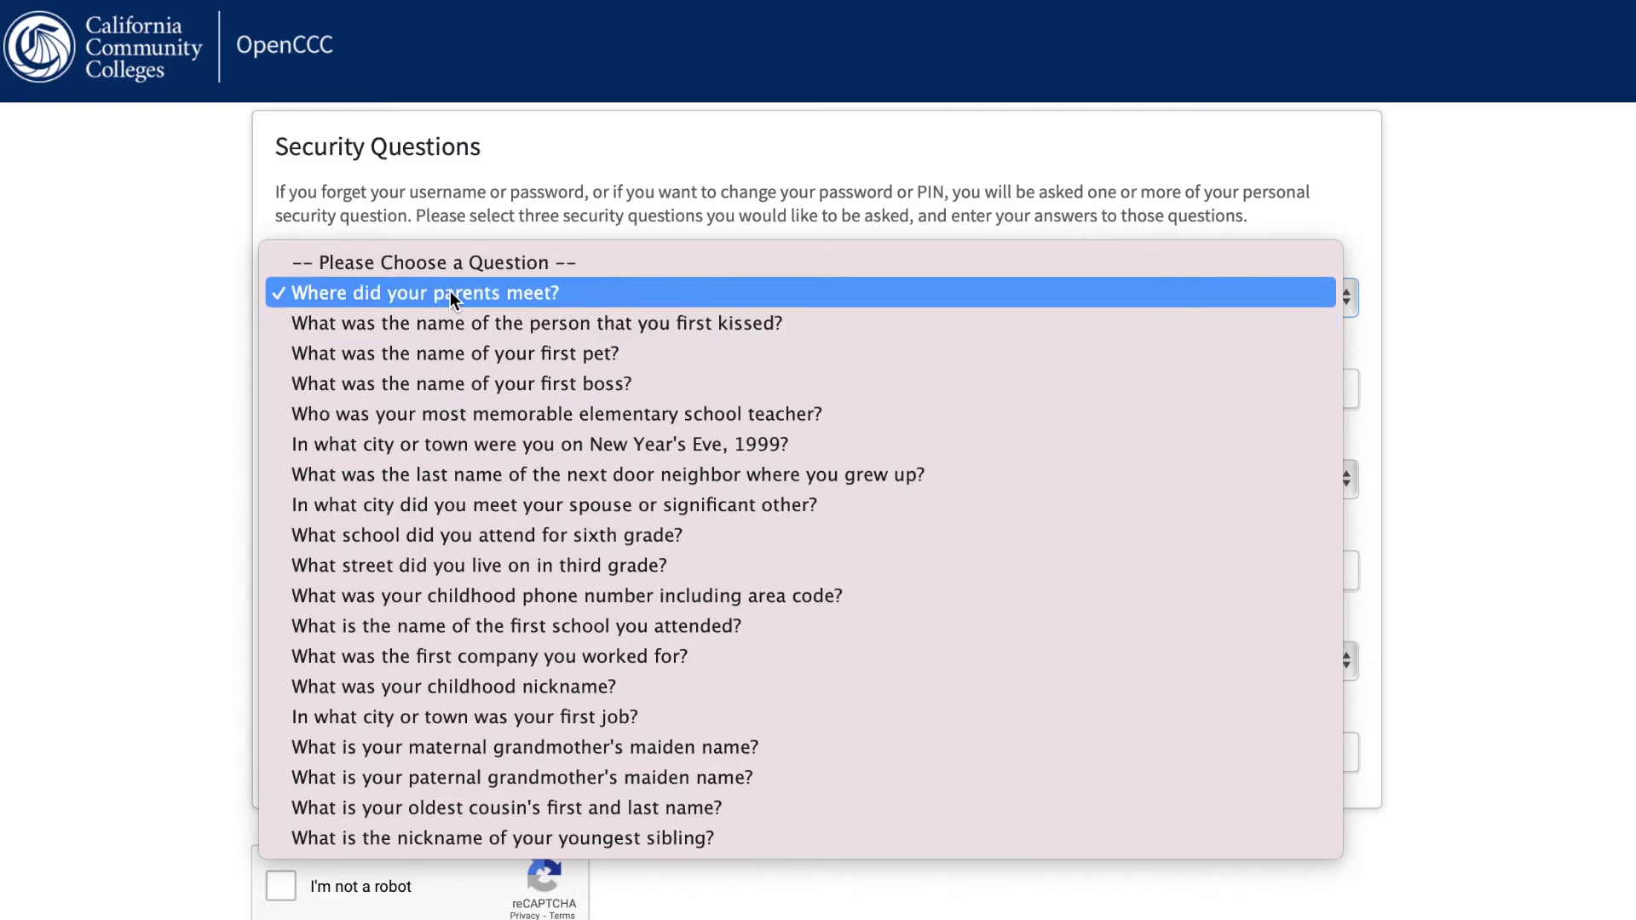
click(450, 292)
click(438, 390)
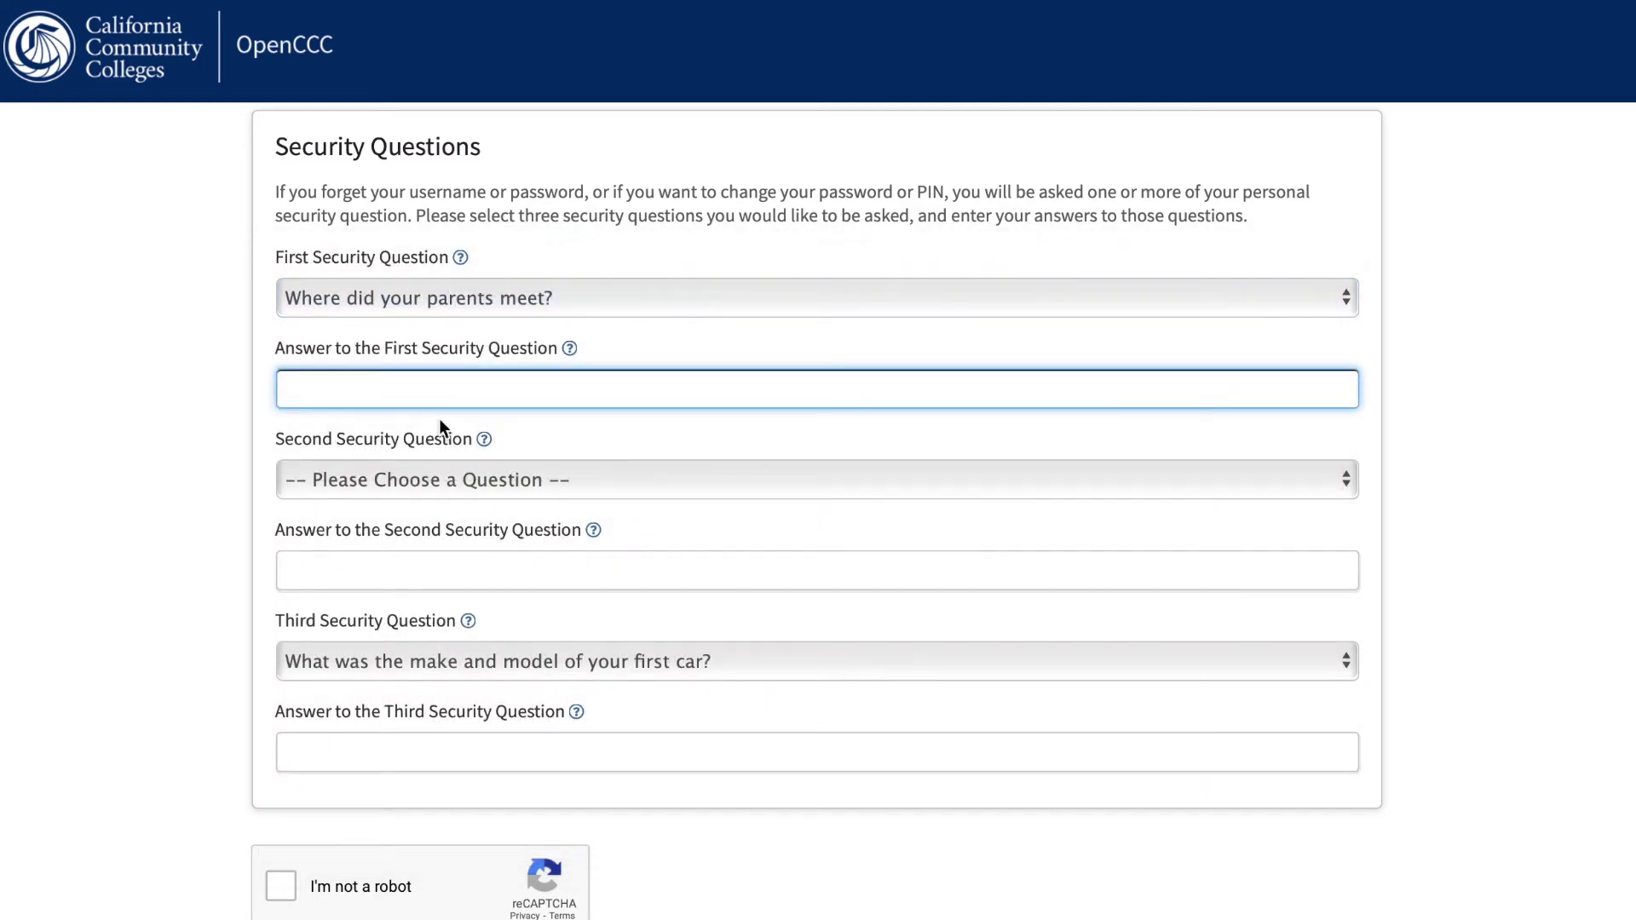
click(448, 477)
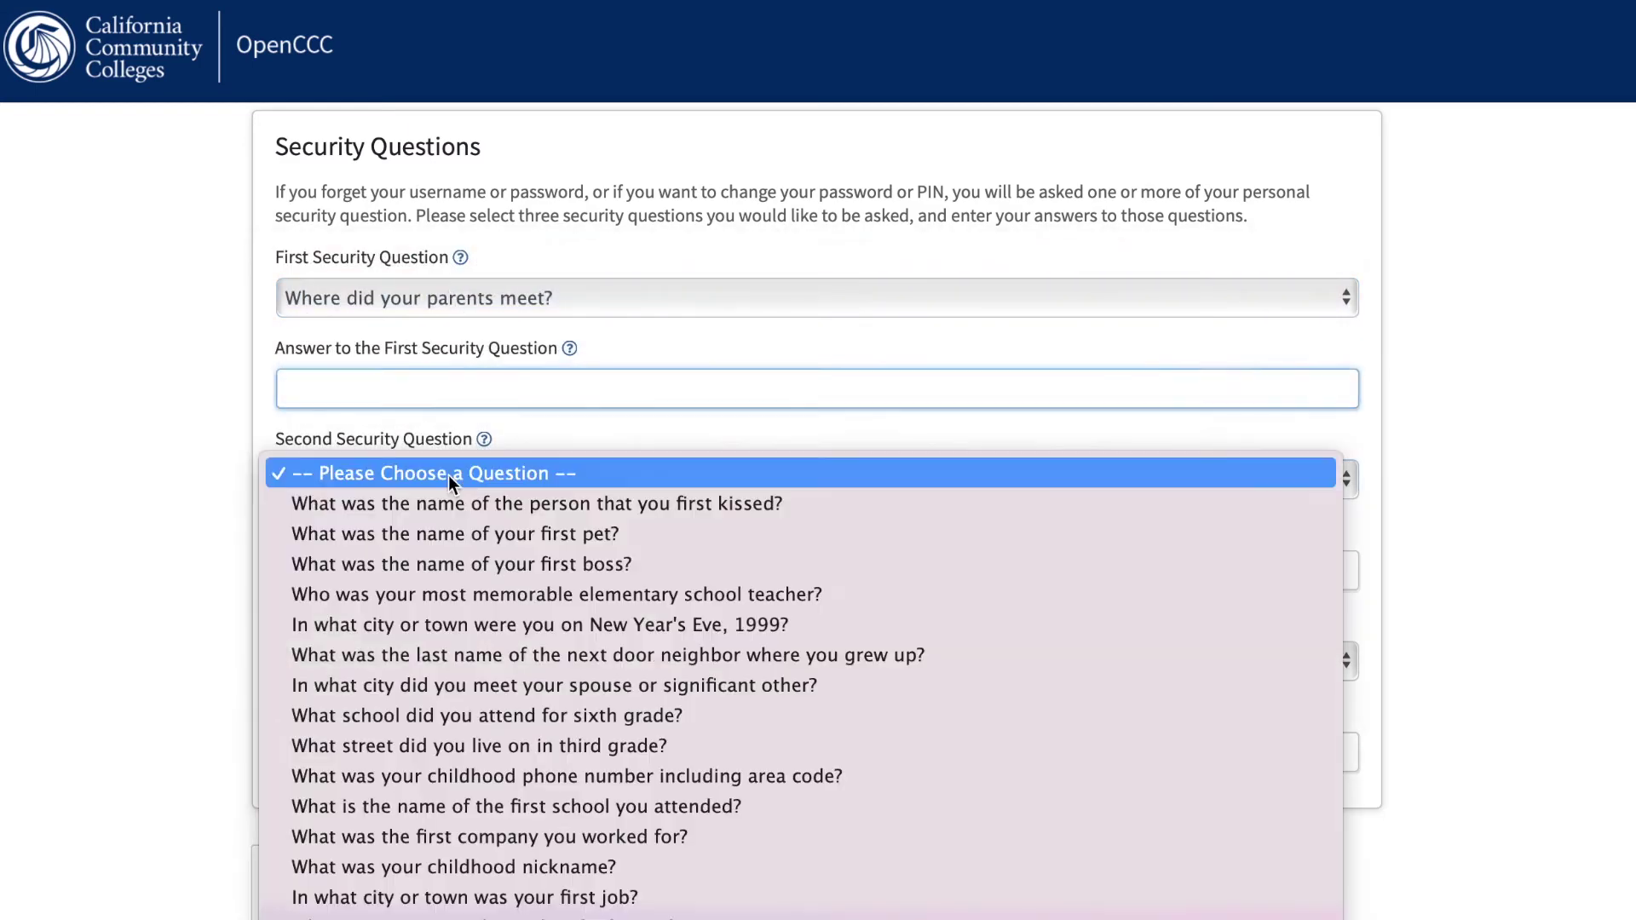
click(456, 535)
click(442, 567)
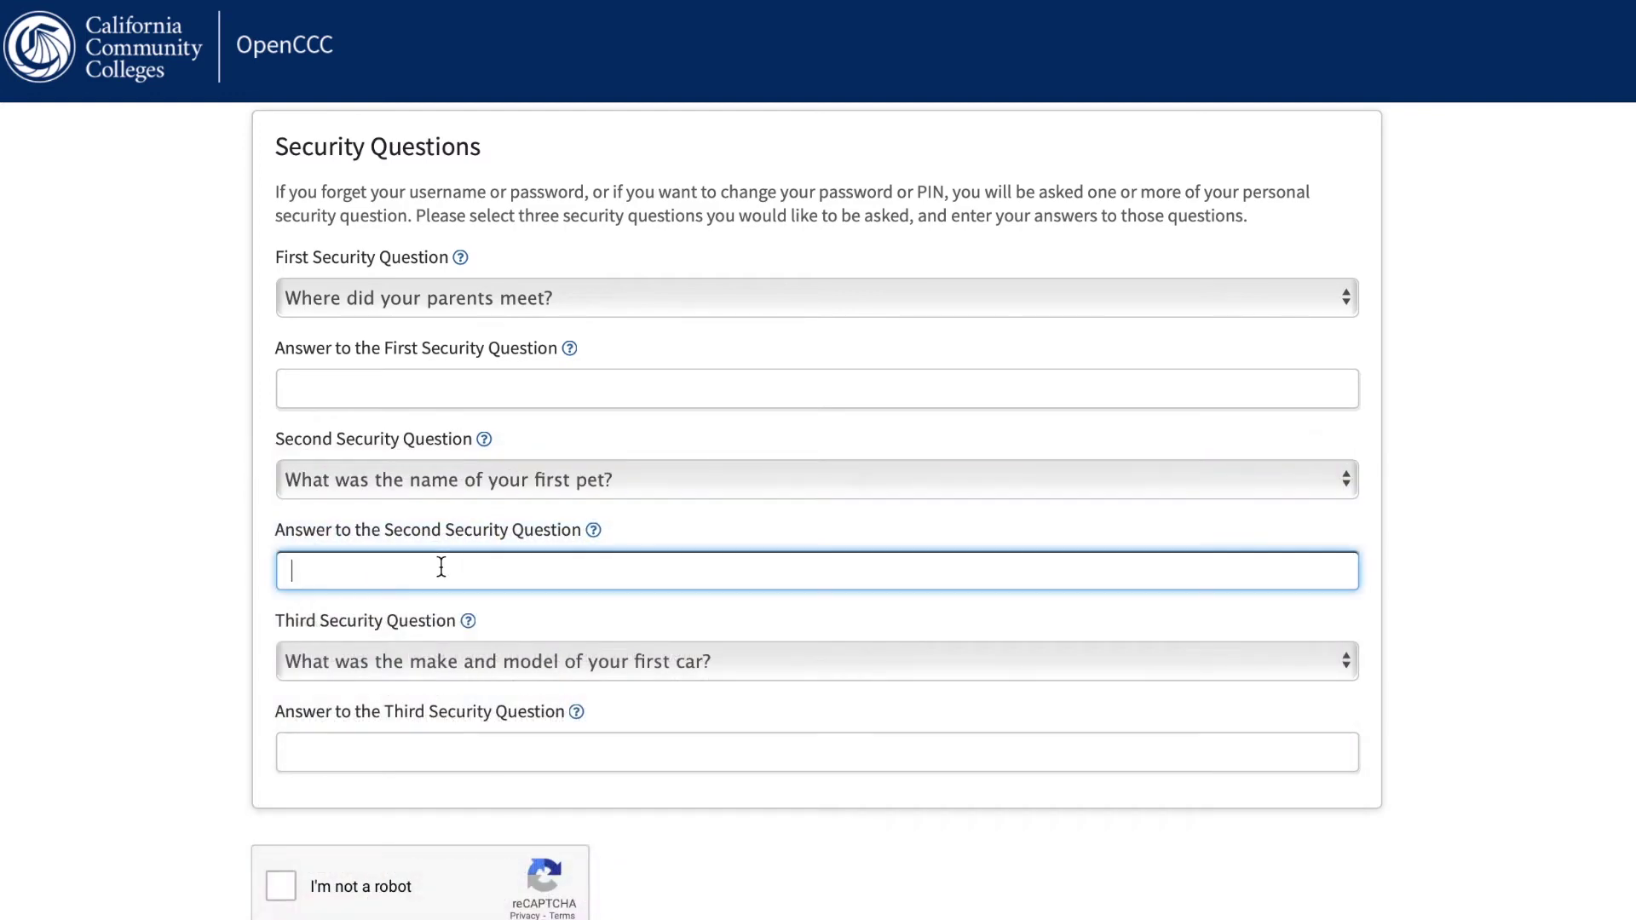
Keep 'What was the make and model of your first car?' as the third question and answer it.
scroll(442, 567, down, 3)
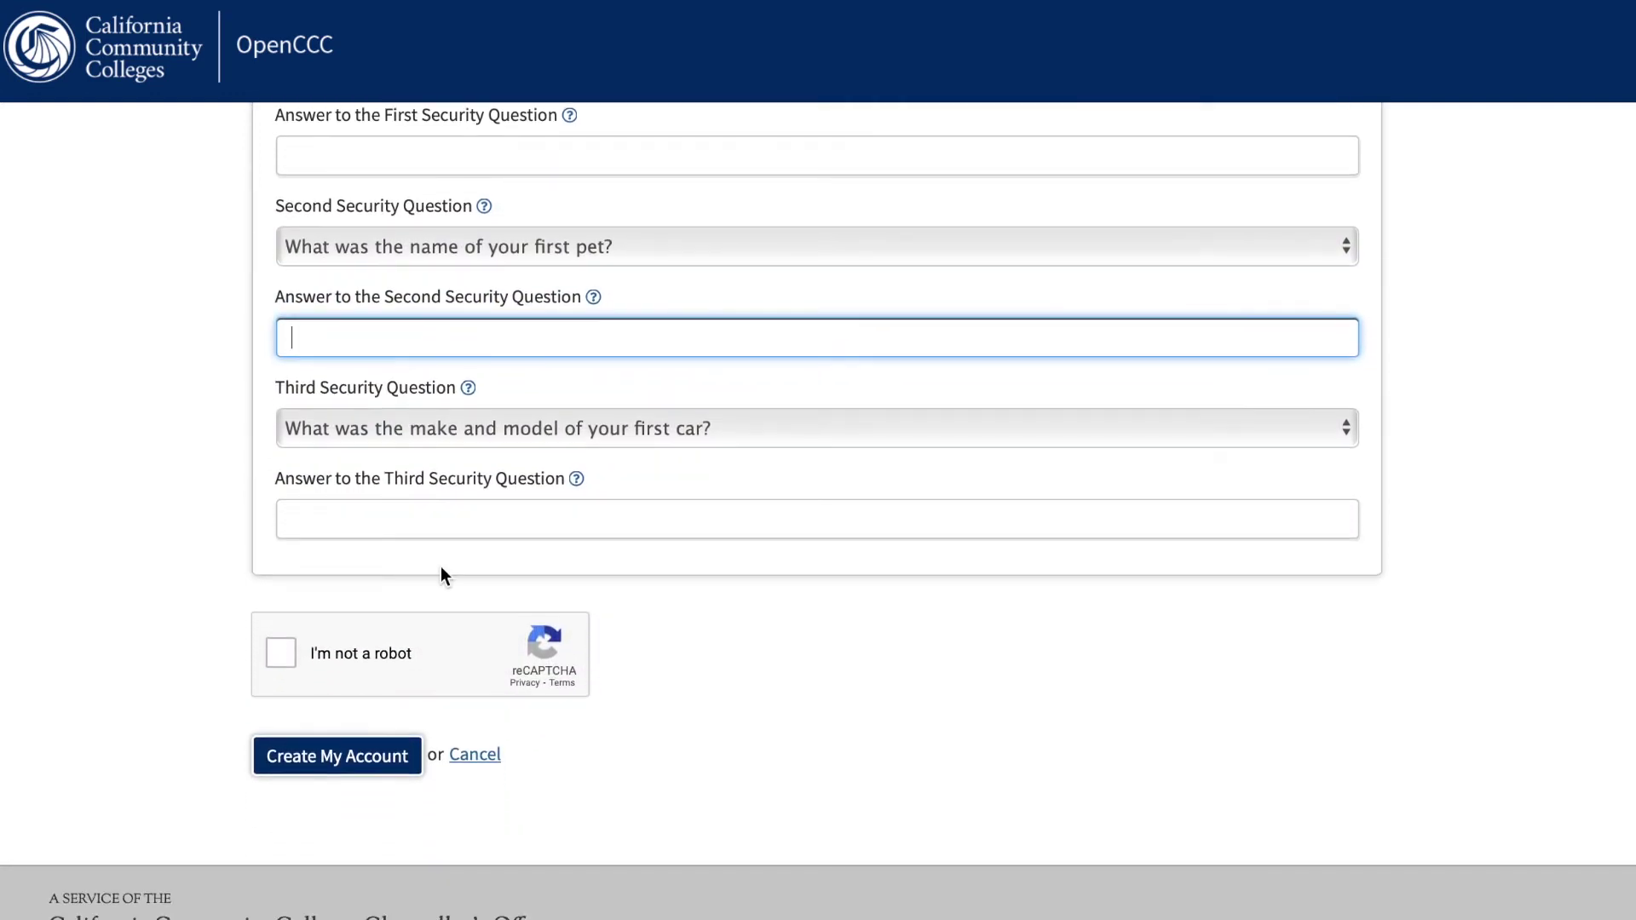
click(473, 428)
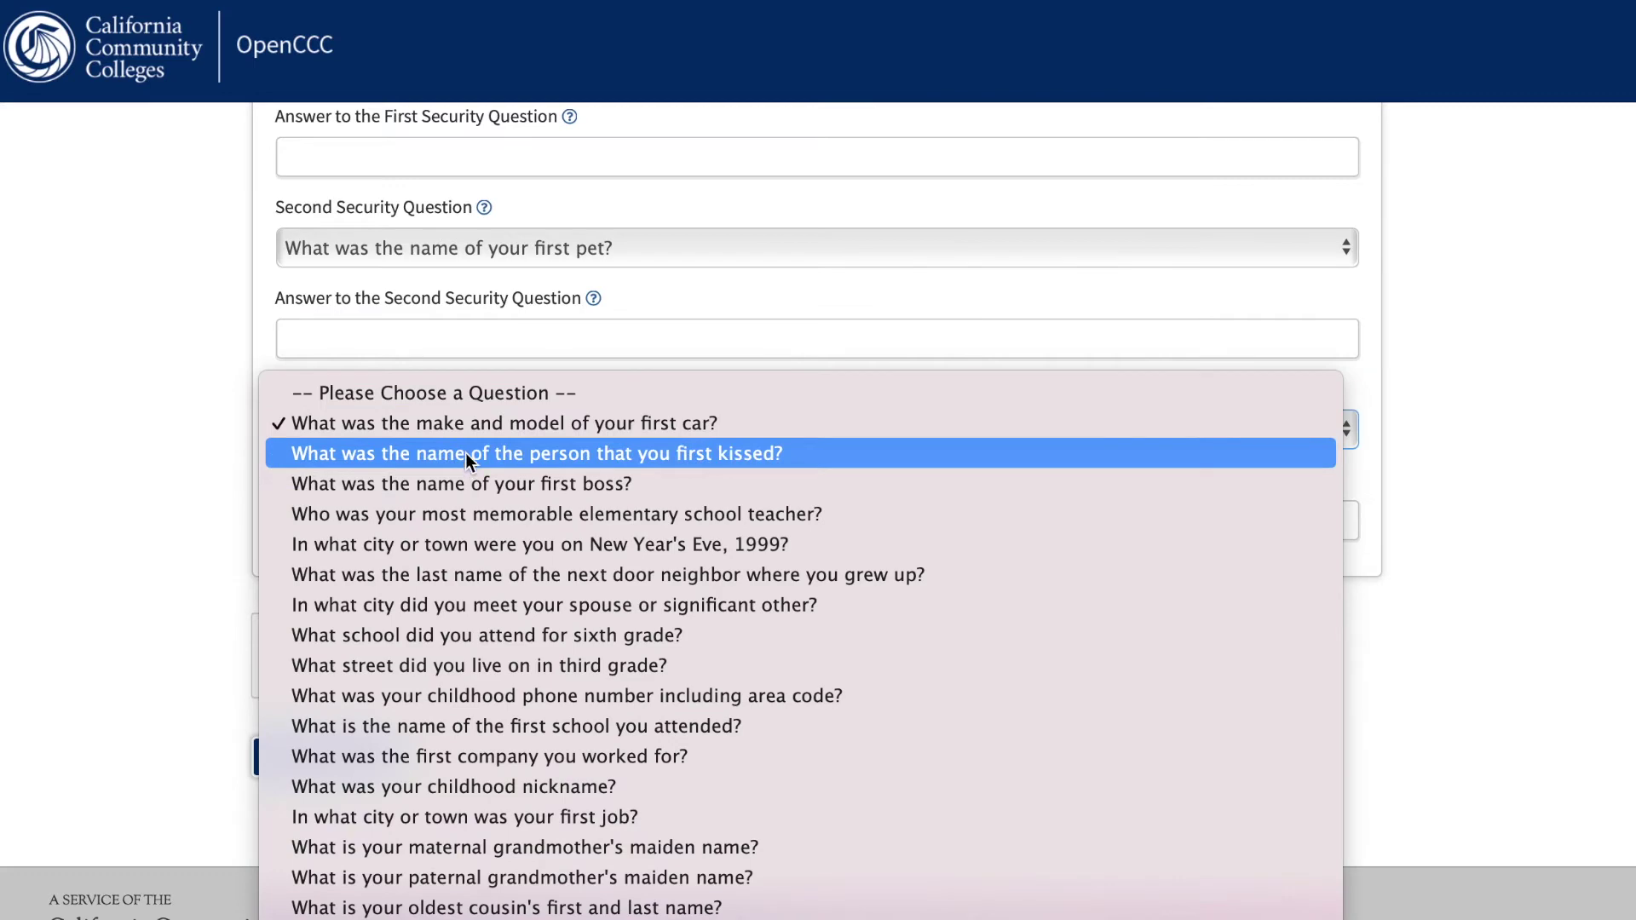
click(470, 426)
click(419, 534)
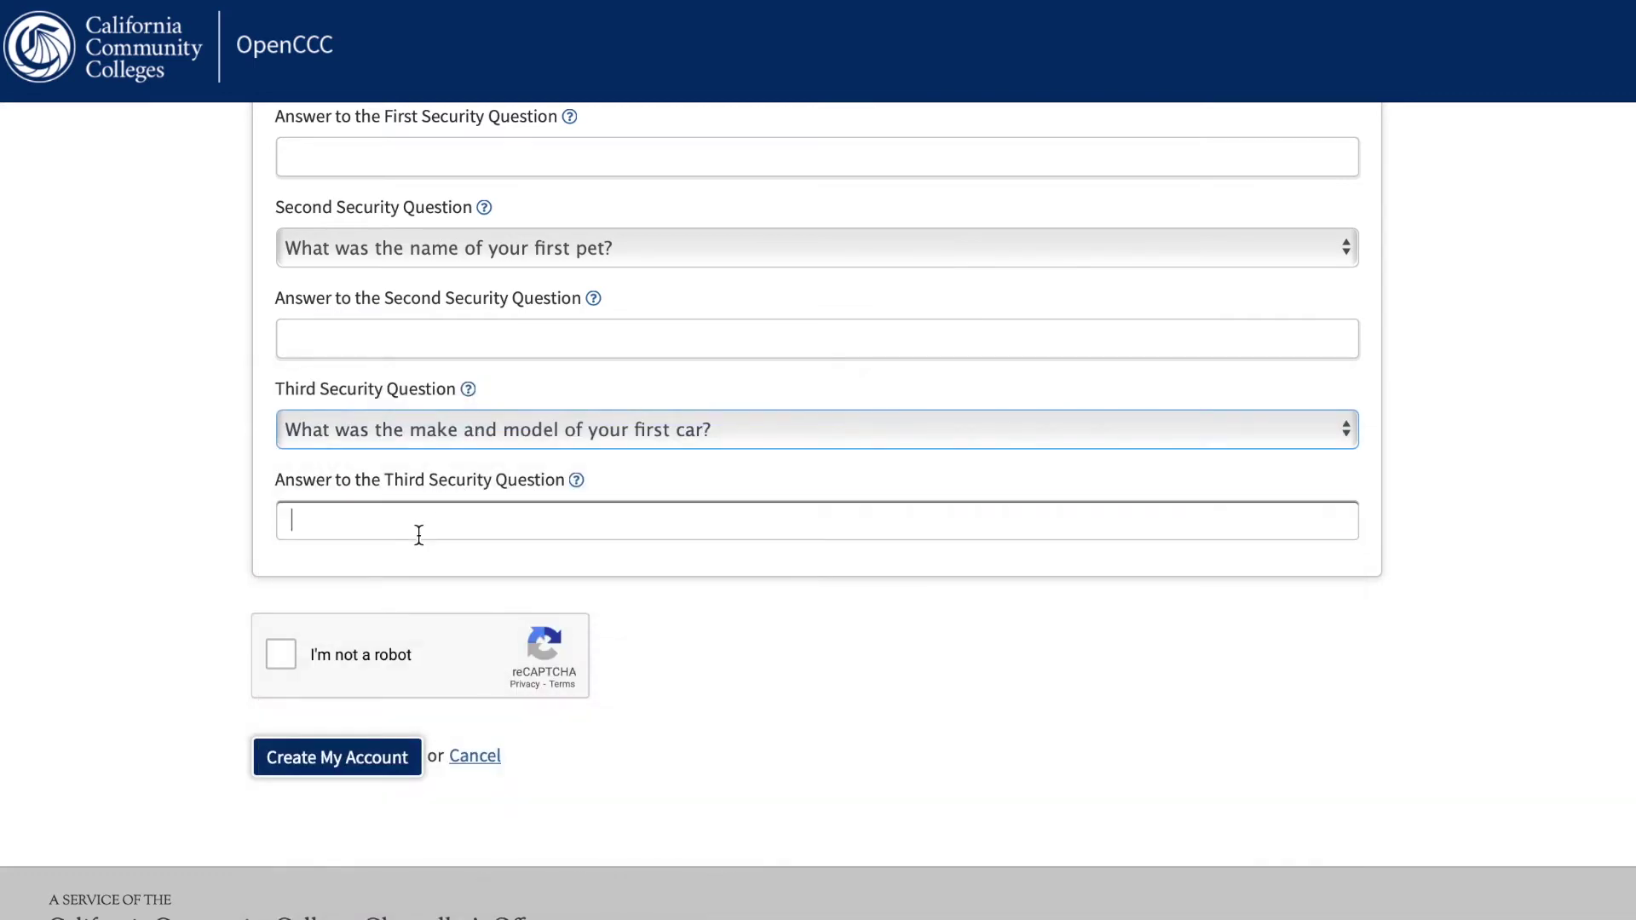
Check the reCAPTCHA 'I'm not a robot' box on the new account form.
click(281, 653)
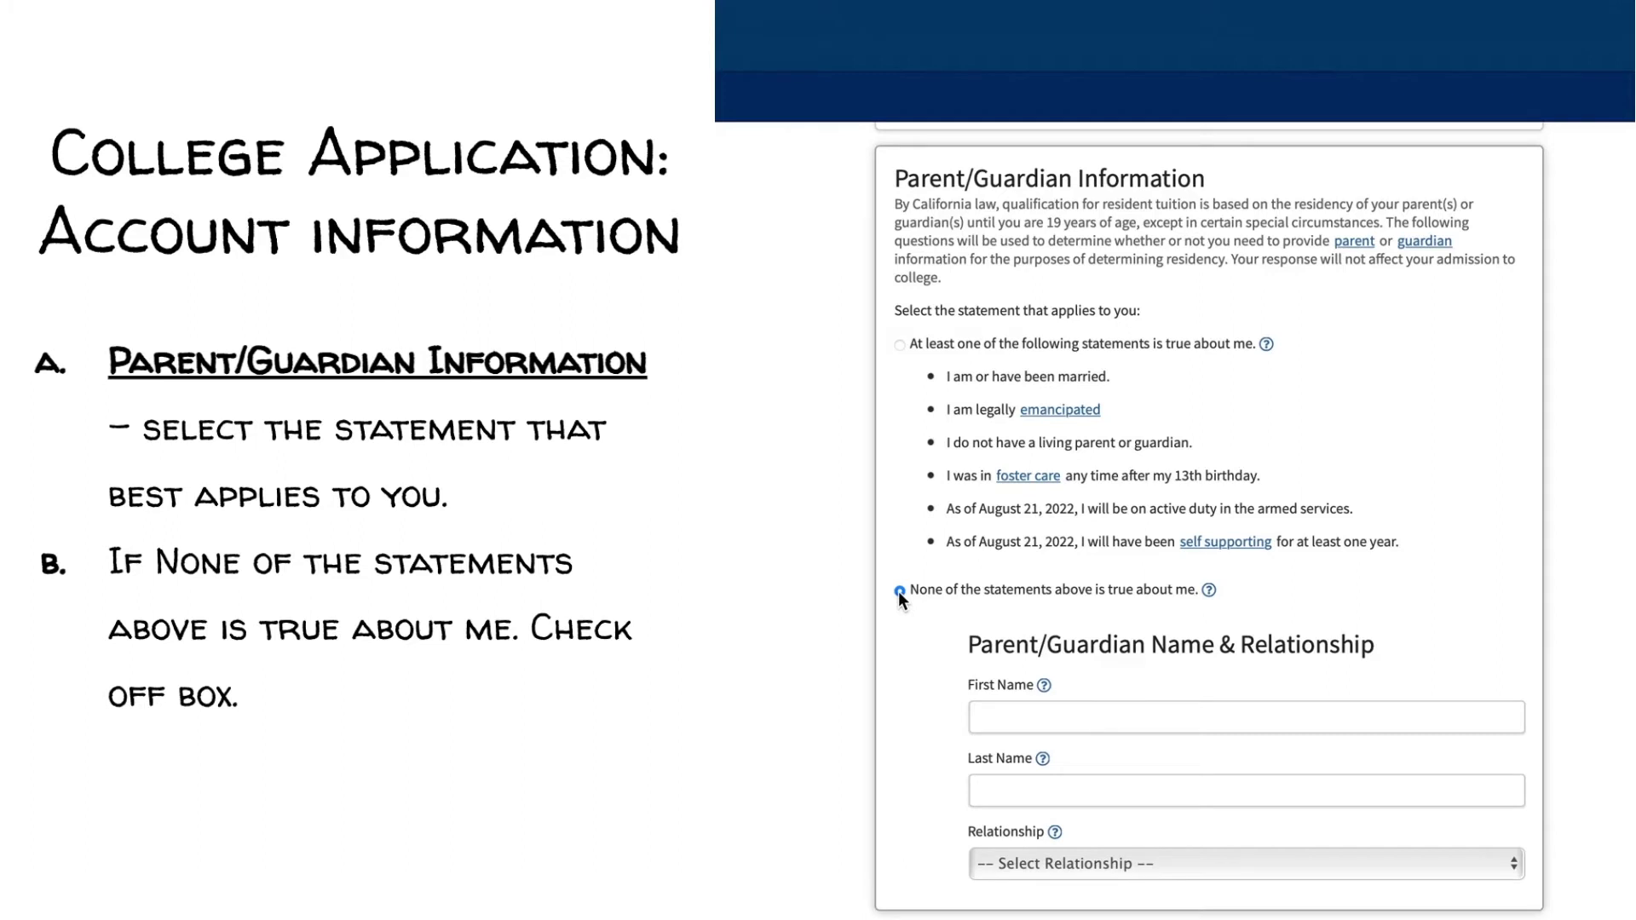
Go to the parent or guardian's First Name and Last Name fields.
click(1031, 715)
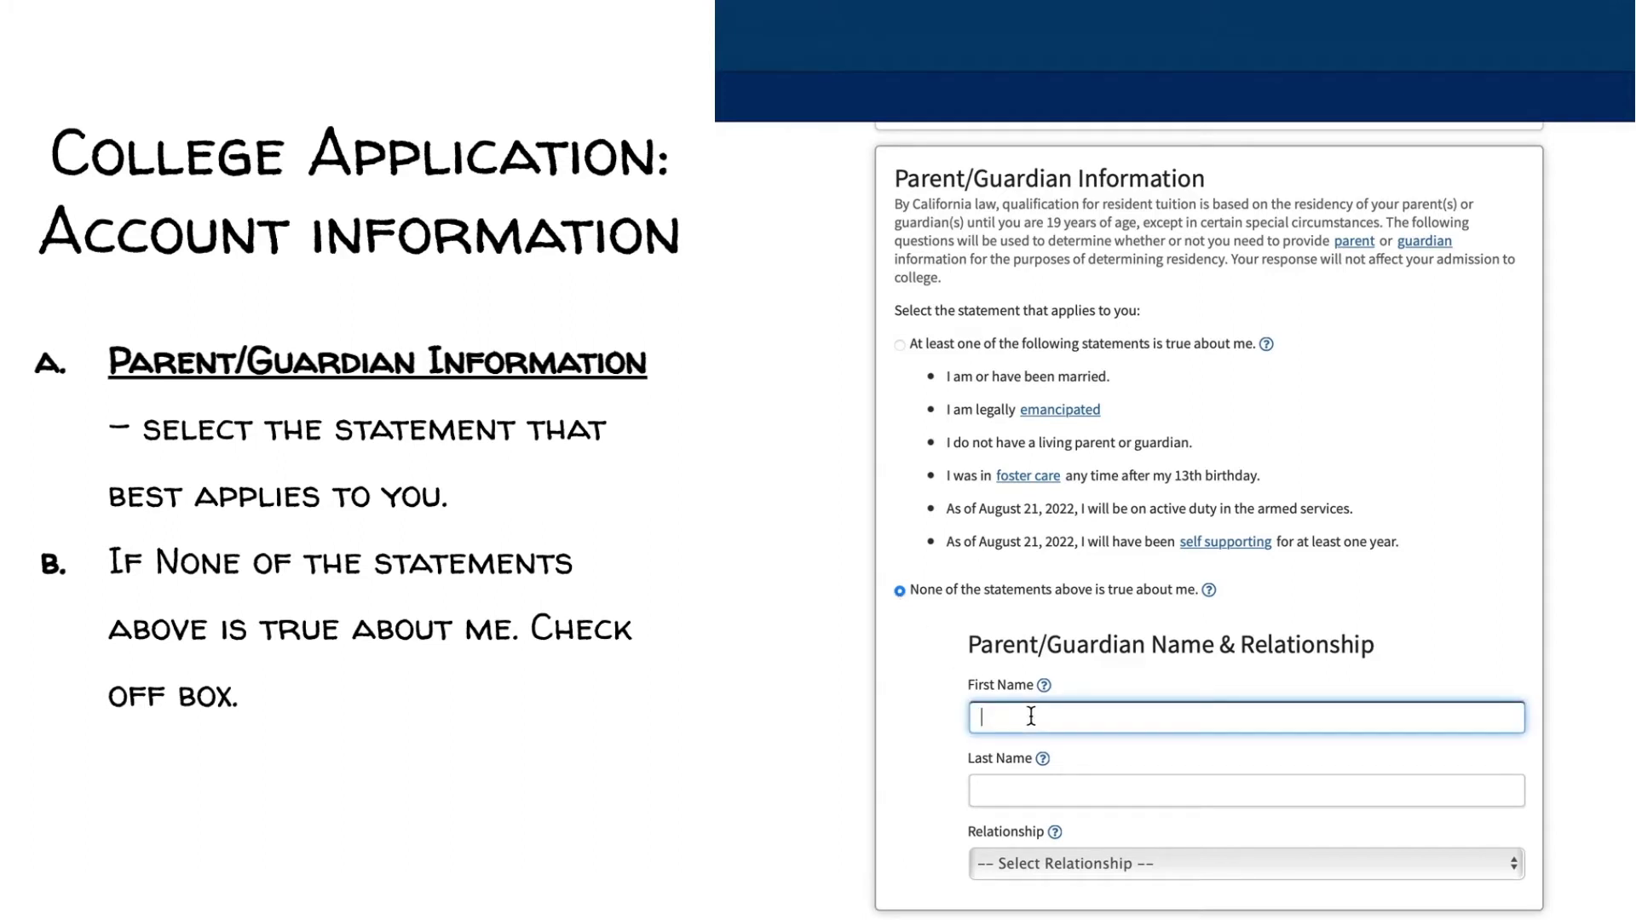
click(1053, 792)
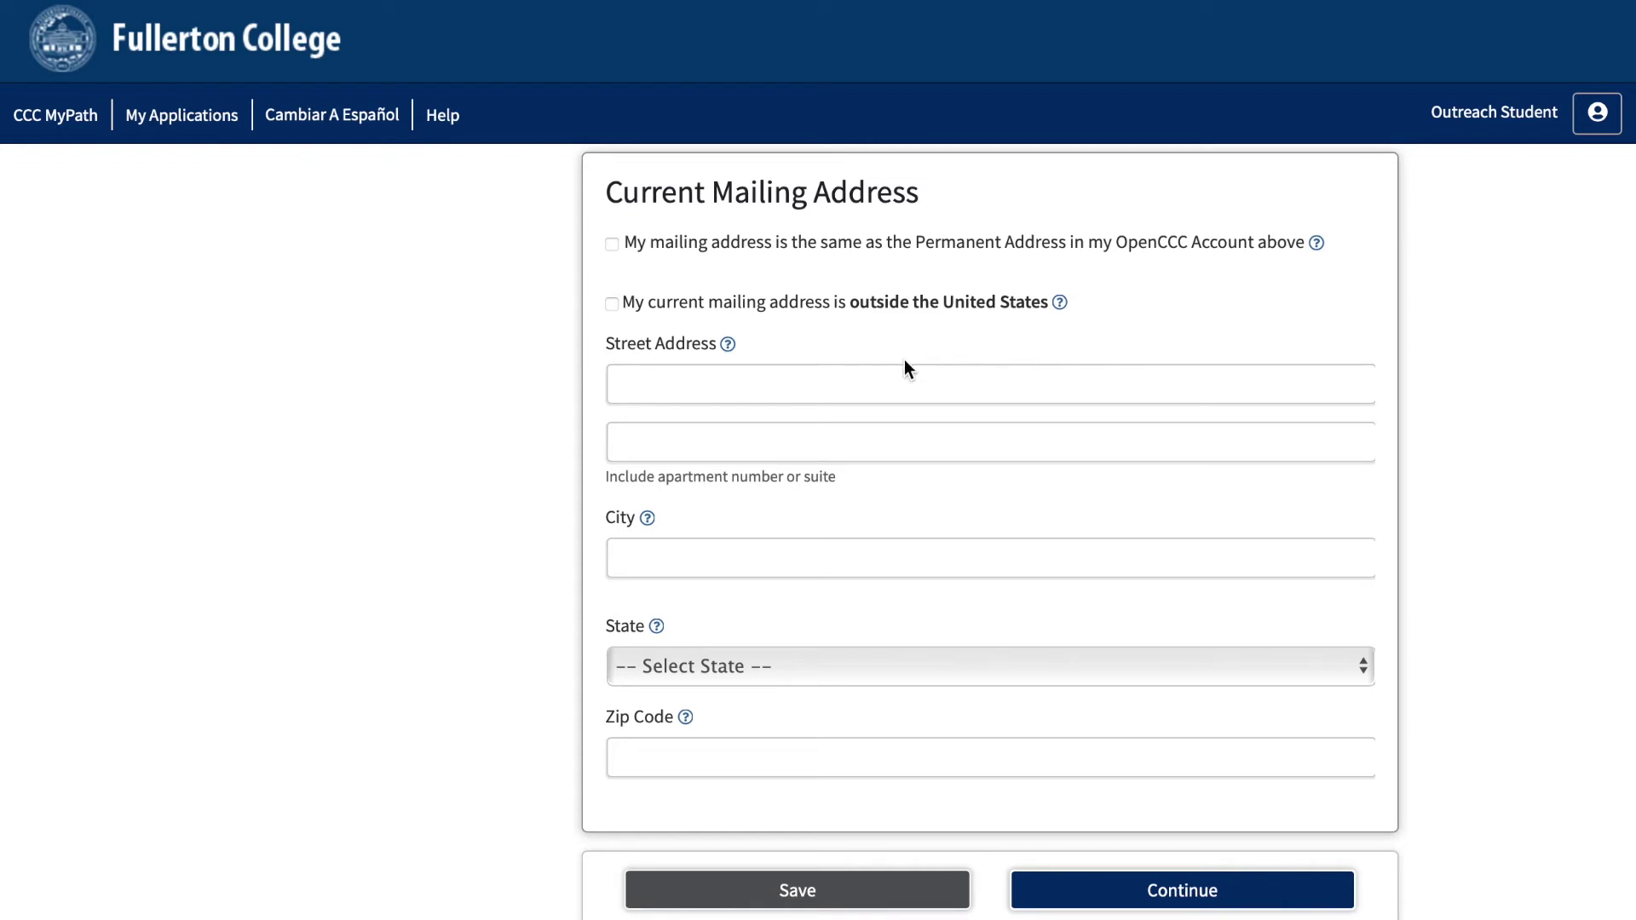
Use the permanent address as the mailing address and continue to Education.
click(612, 245)
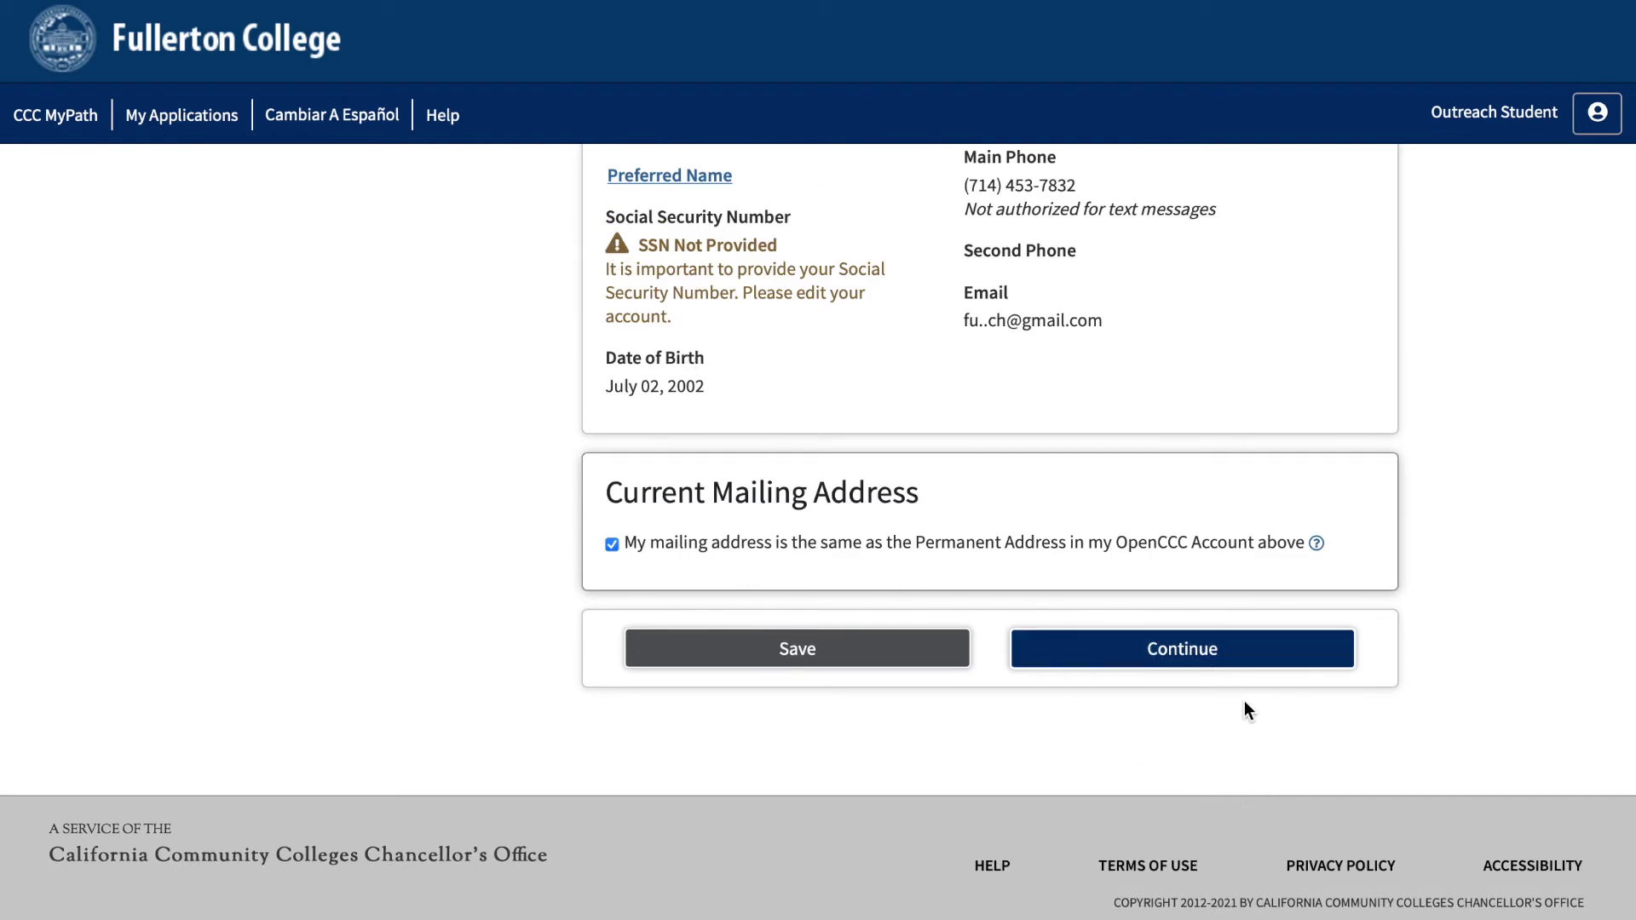
click(1208, 652)
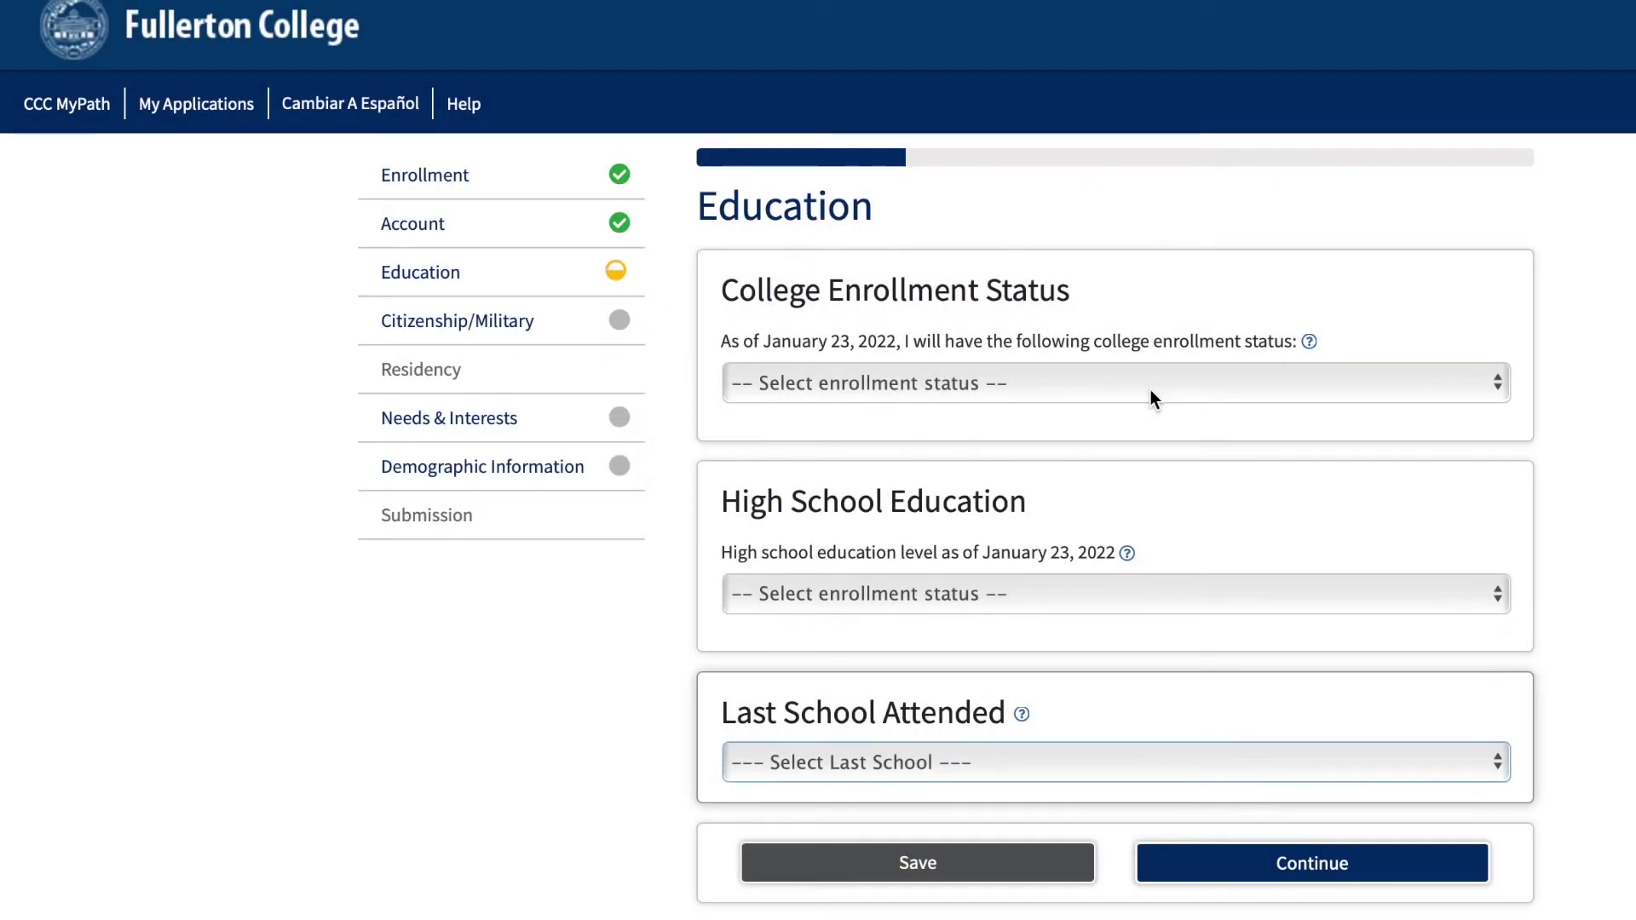
Set enrollment status to concurrent high school and college, with high school as last school.
click(1150, 399)
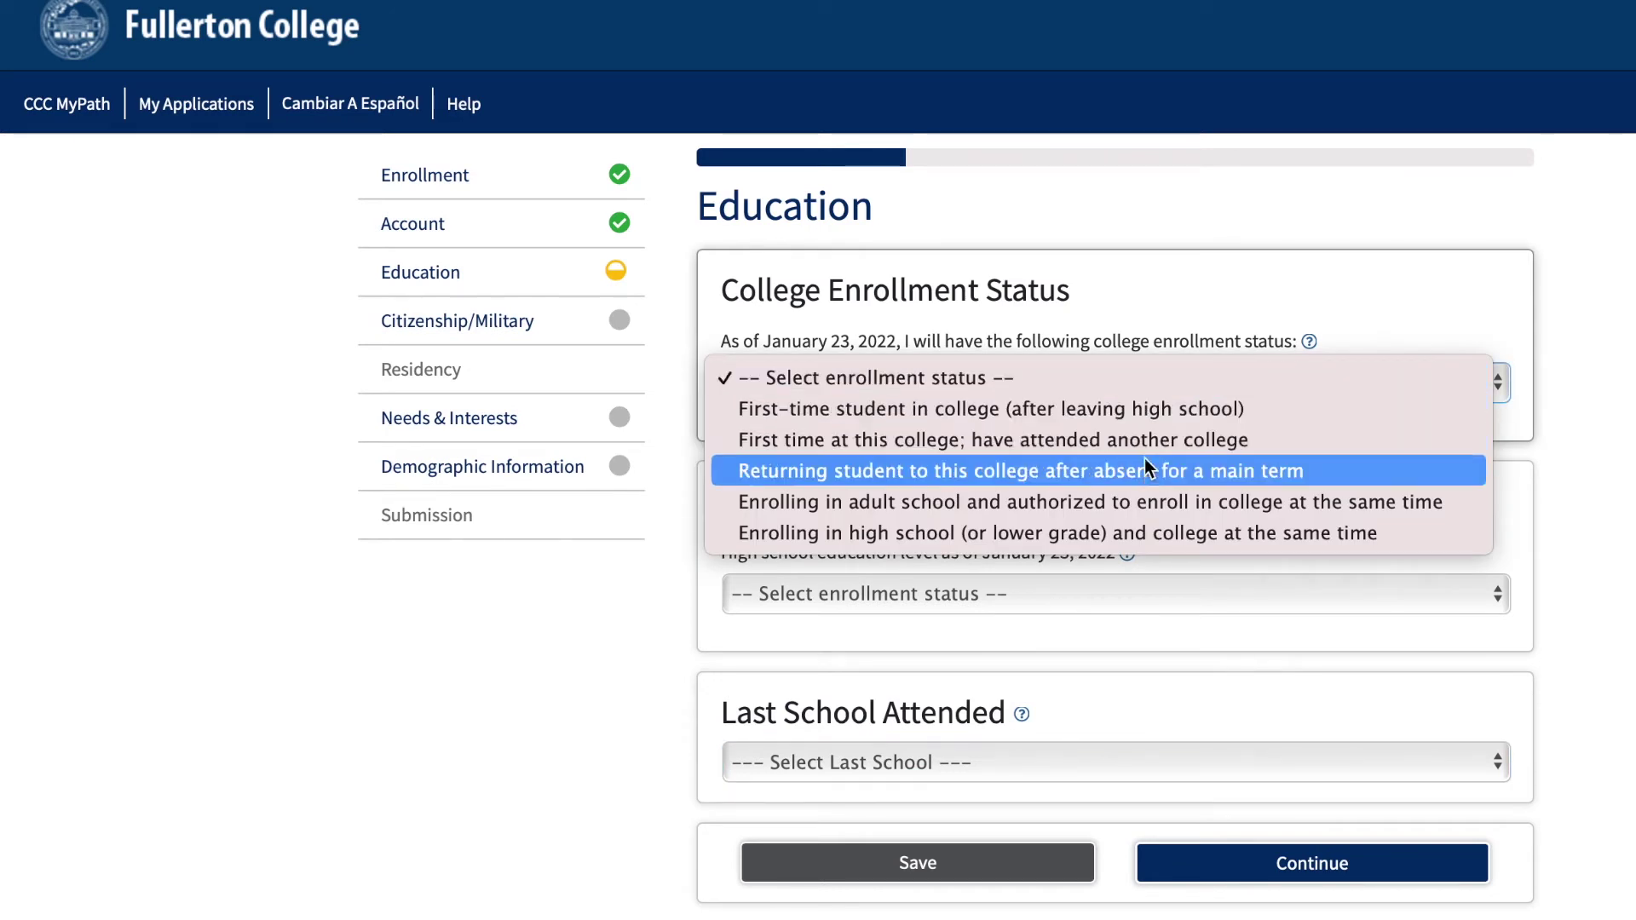
click(1147, 539)
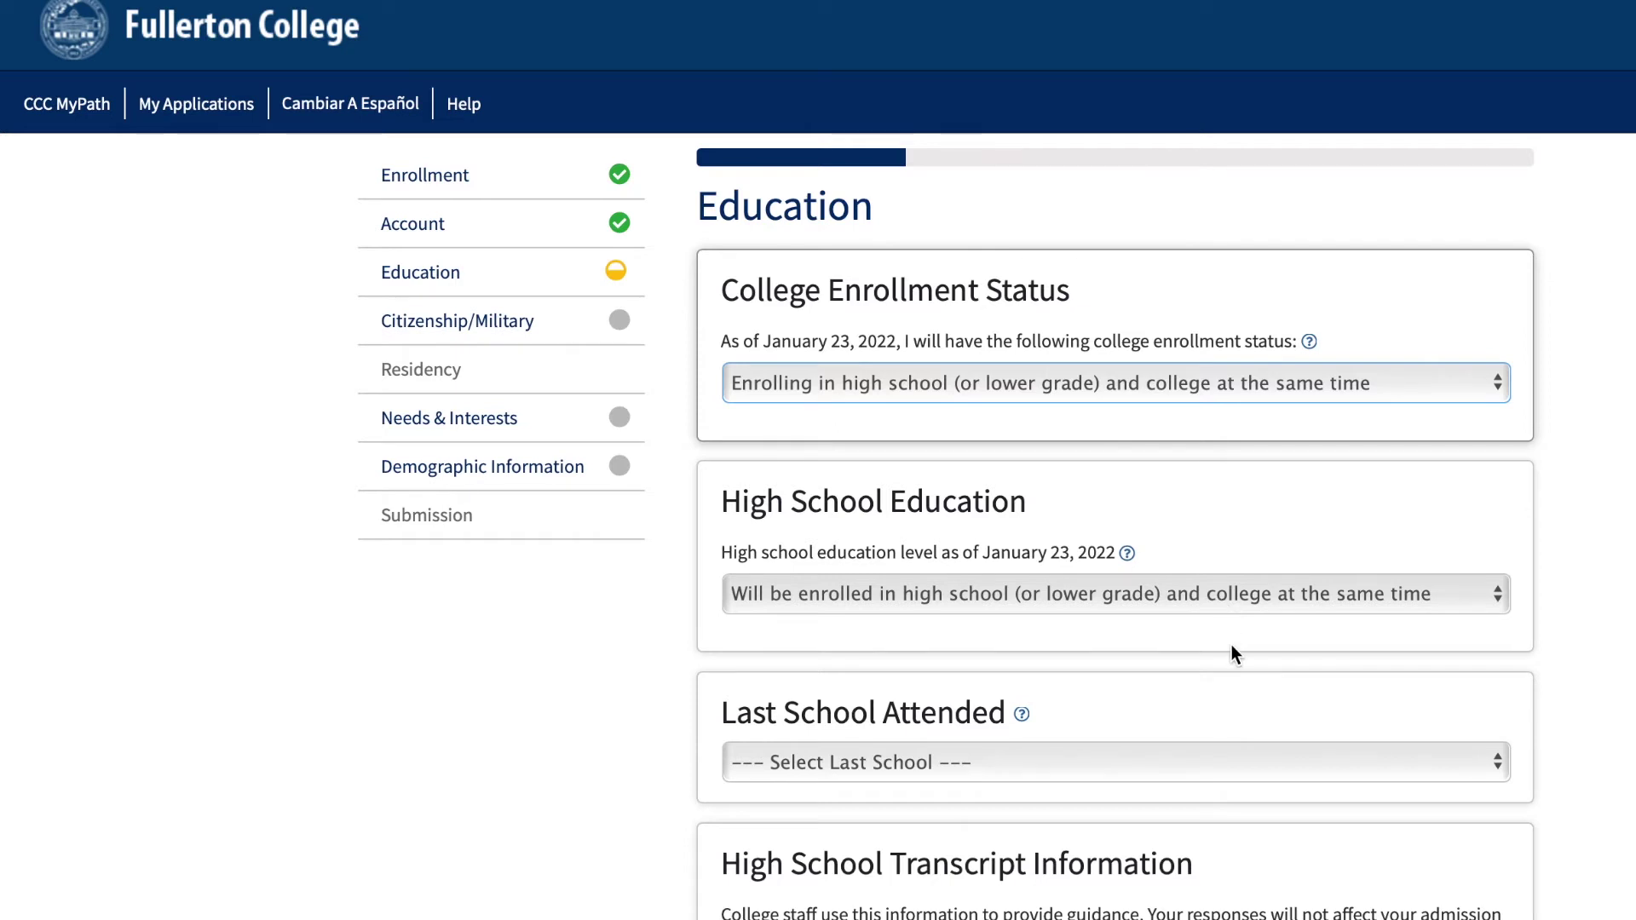
scroll(1232, 647, down, 6)
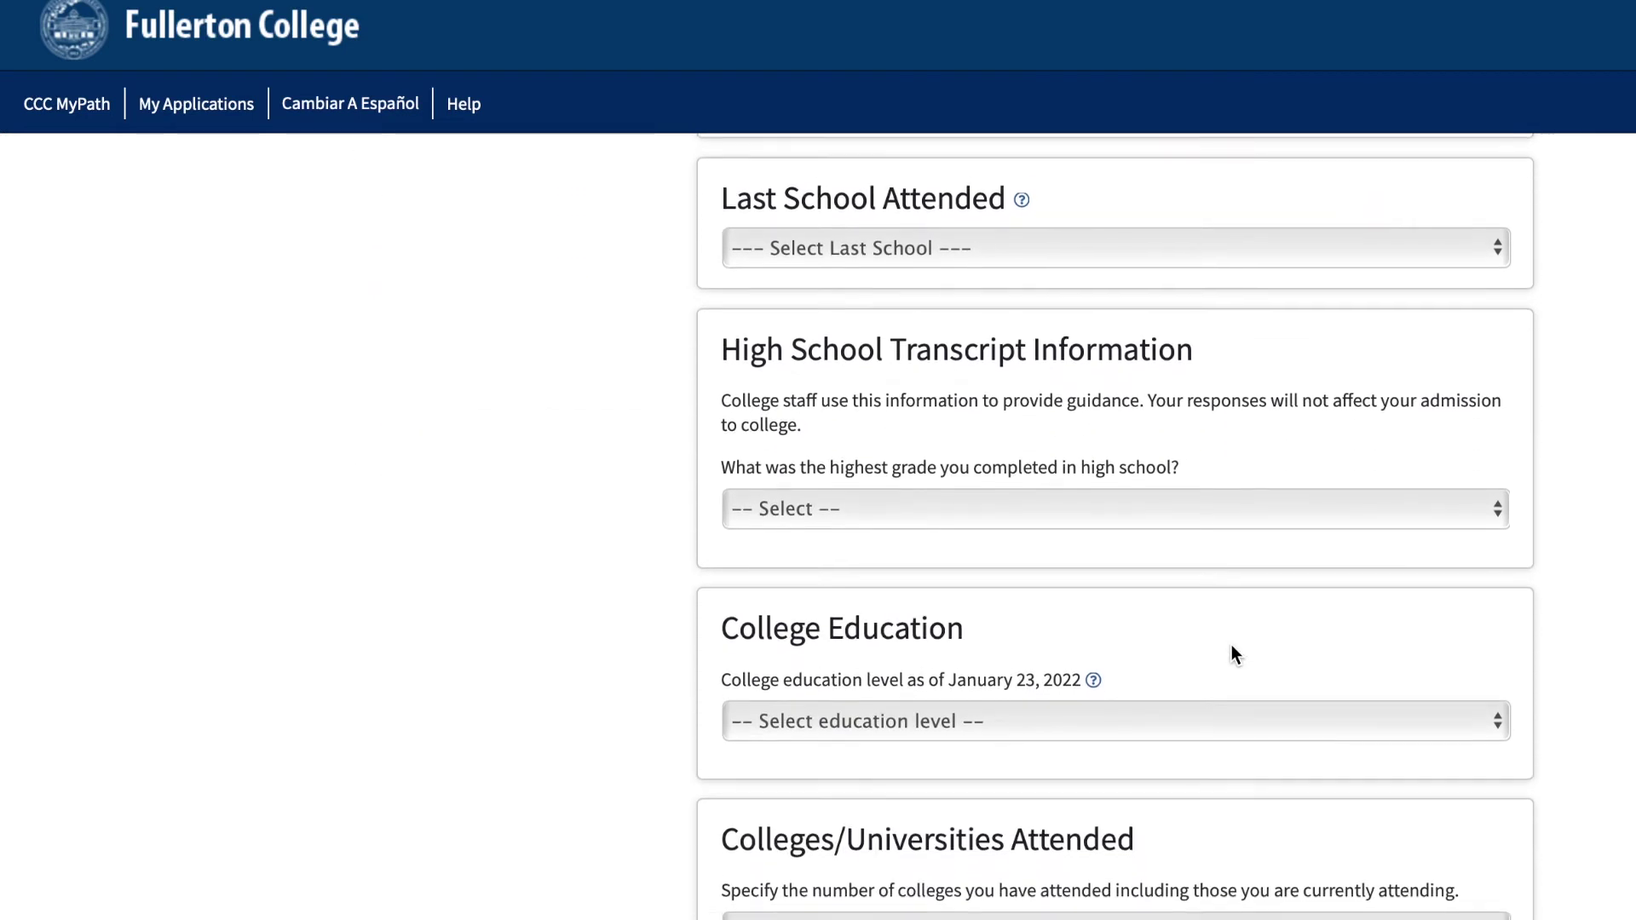
click(1161, 248)
click(1157, 266)
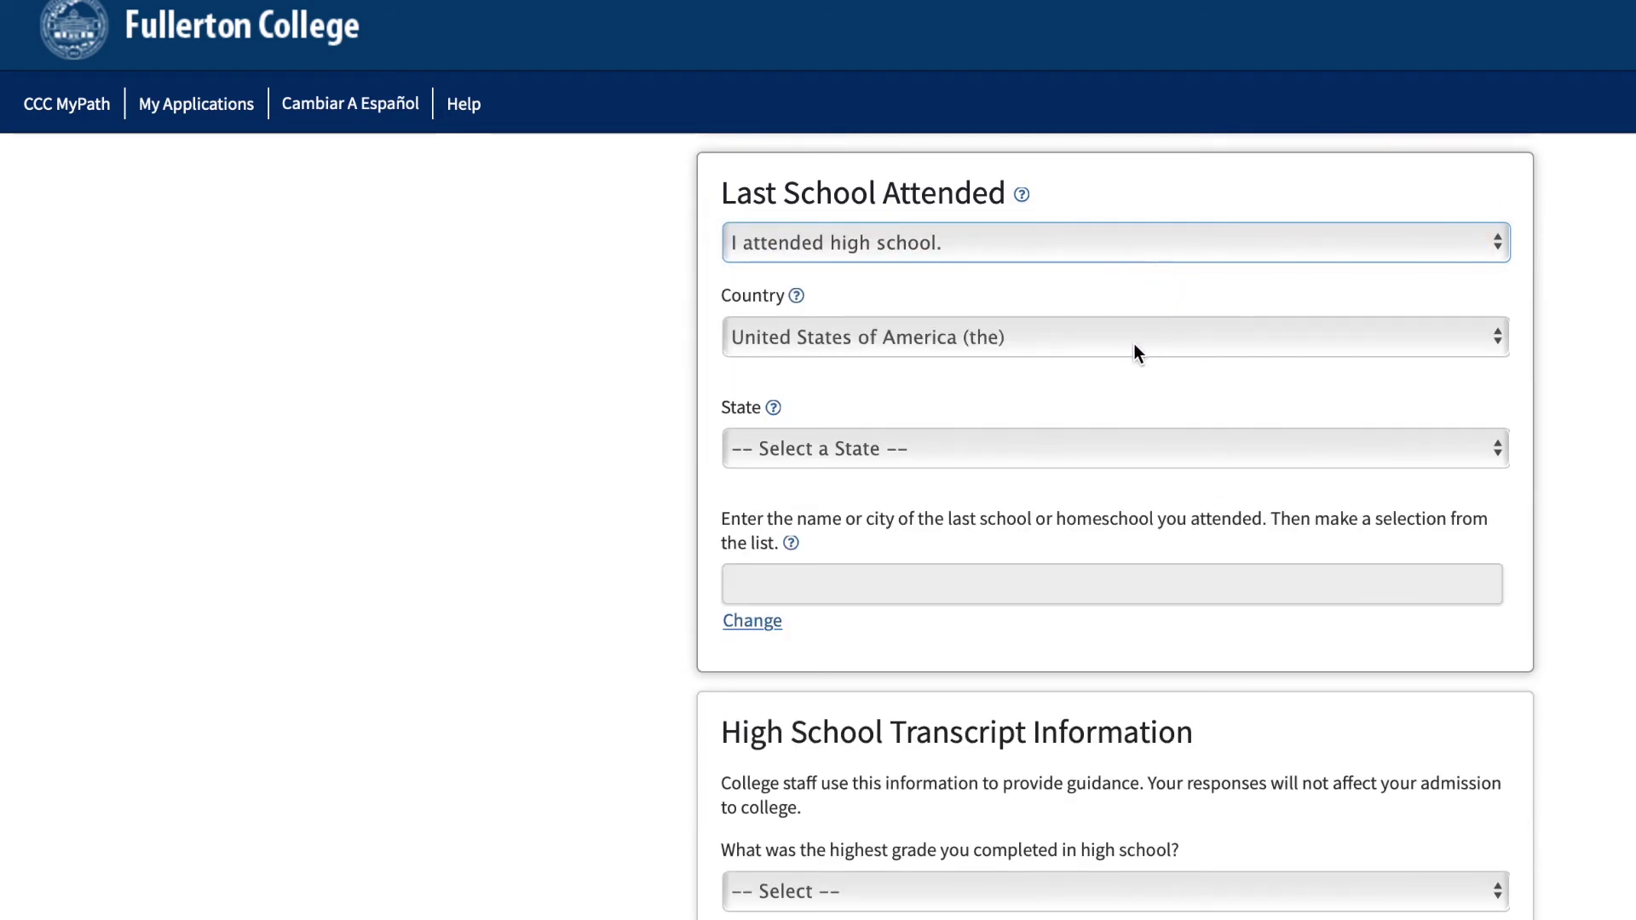
click(1109, 445)
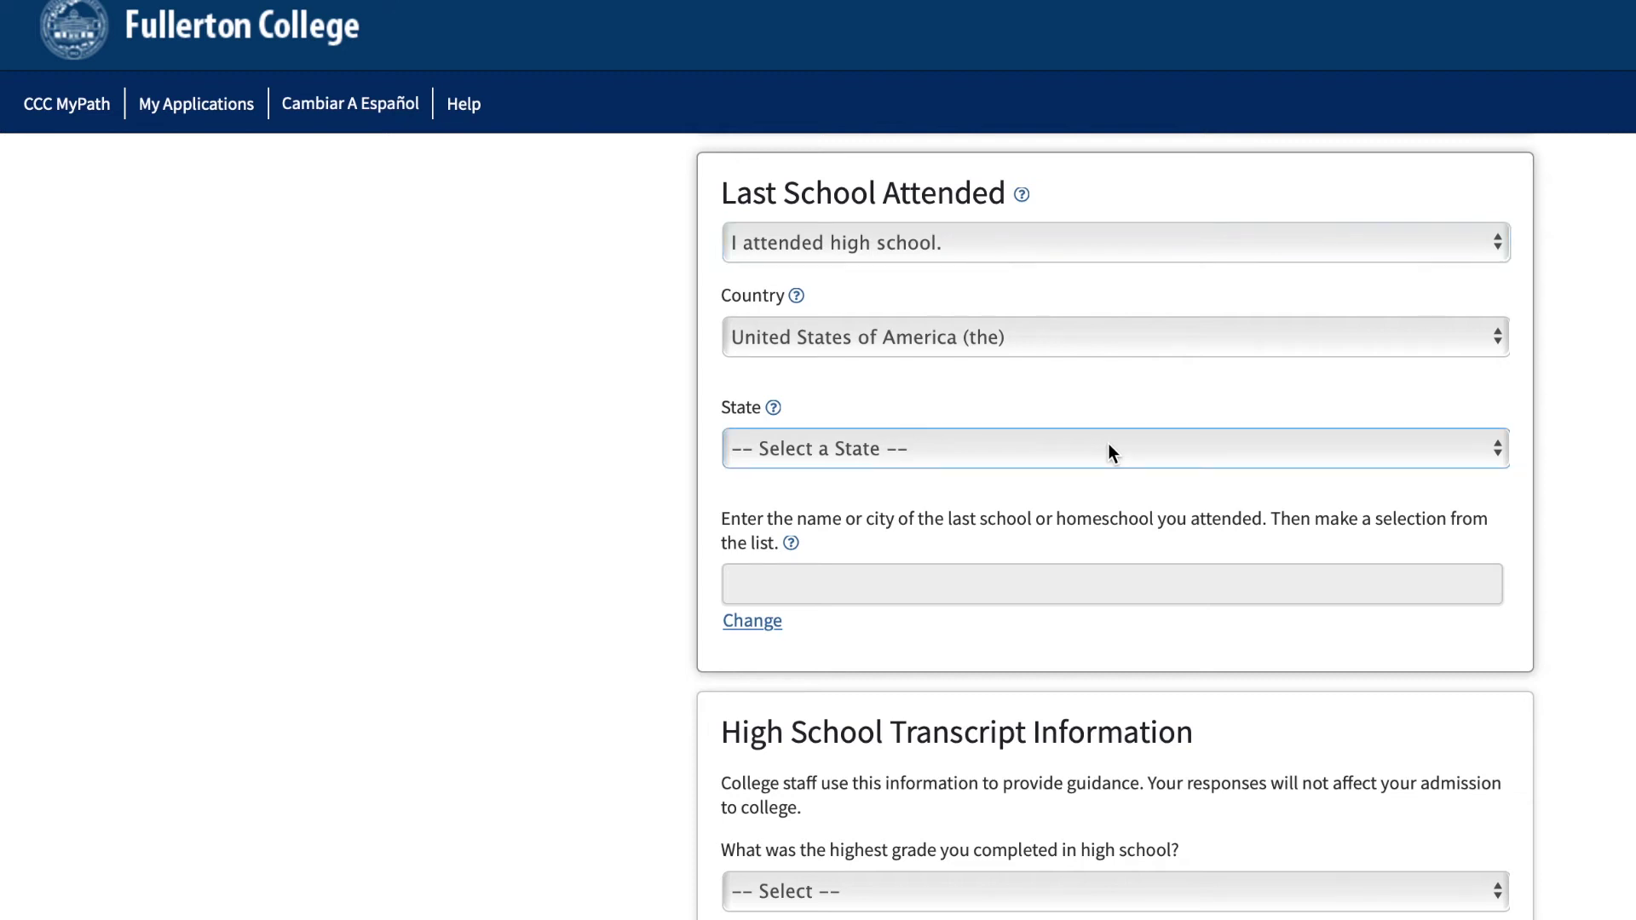
click(1096, 577)
Set highest completed grade to 10th grade, leave English and college level blank, and continue.
scroll(1095, 577, down, 6)
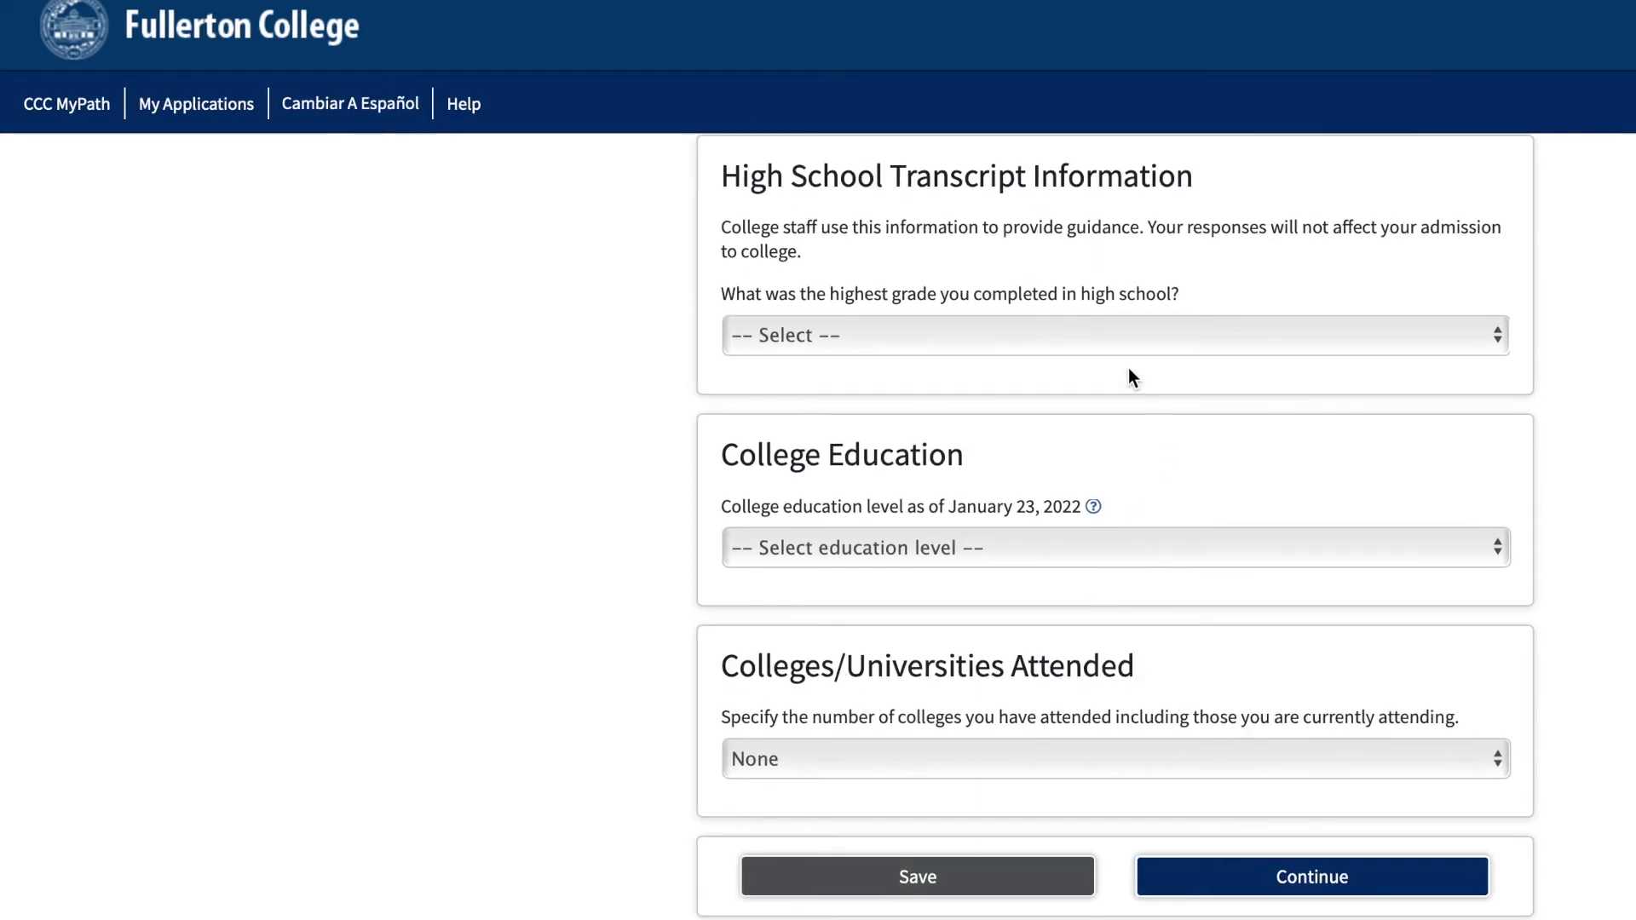
click(1071, 338)
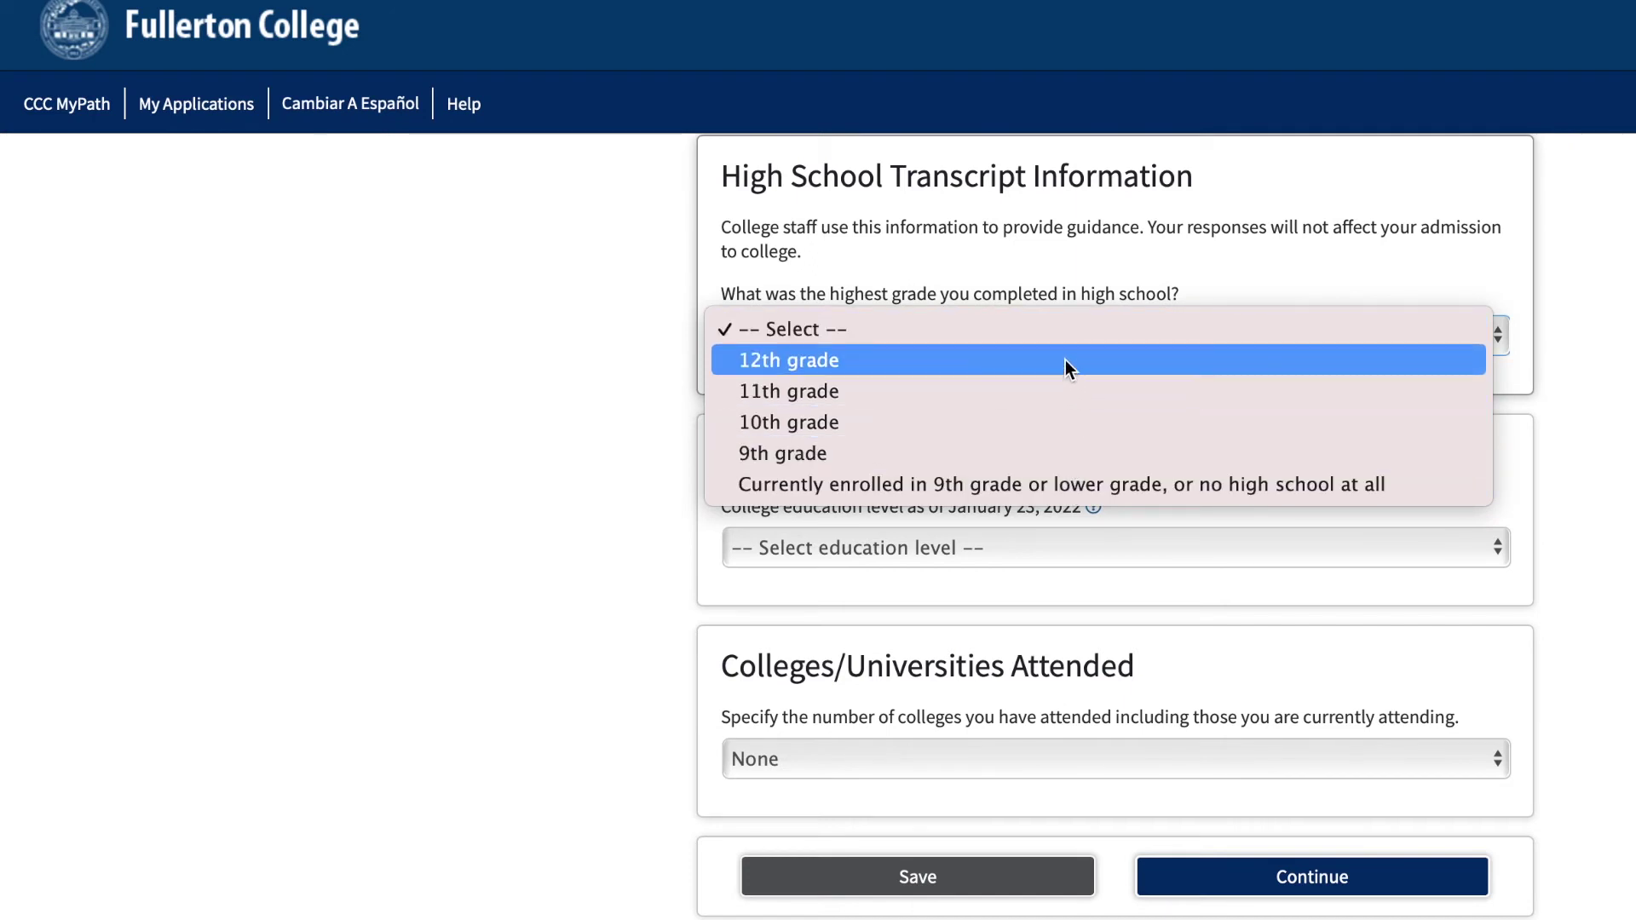
click(1051, 417)
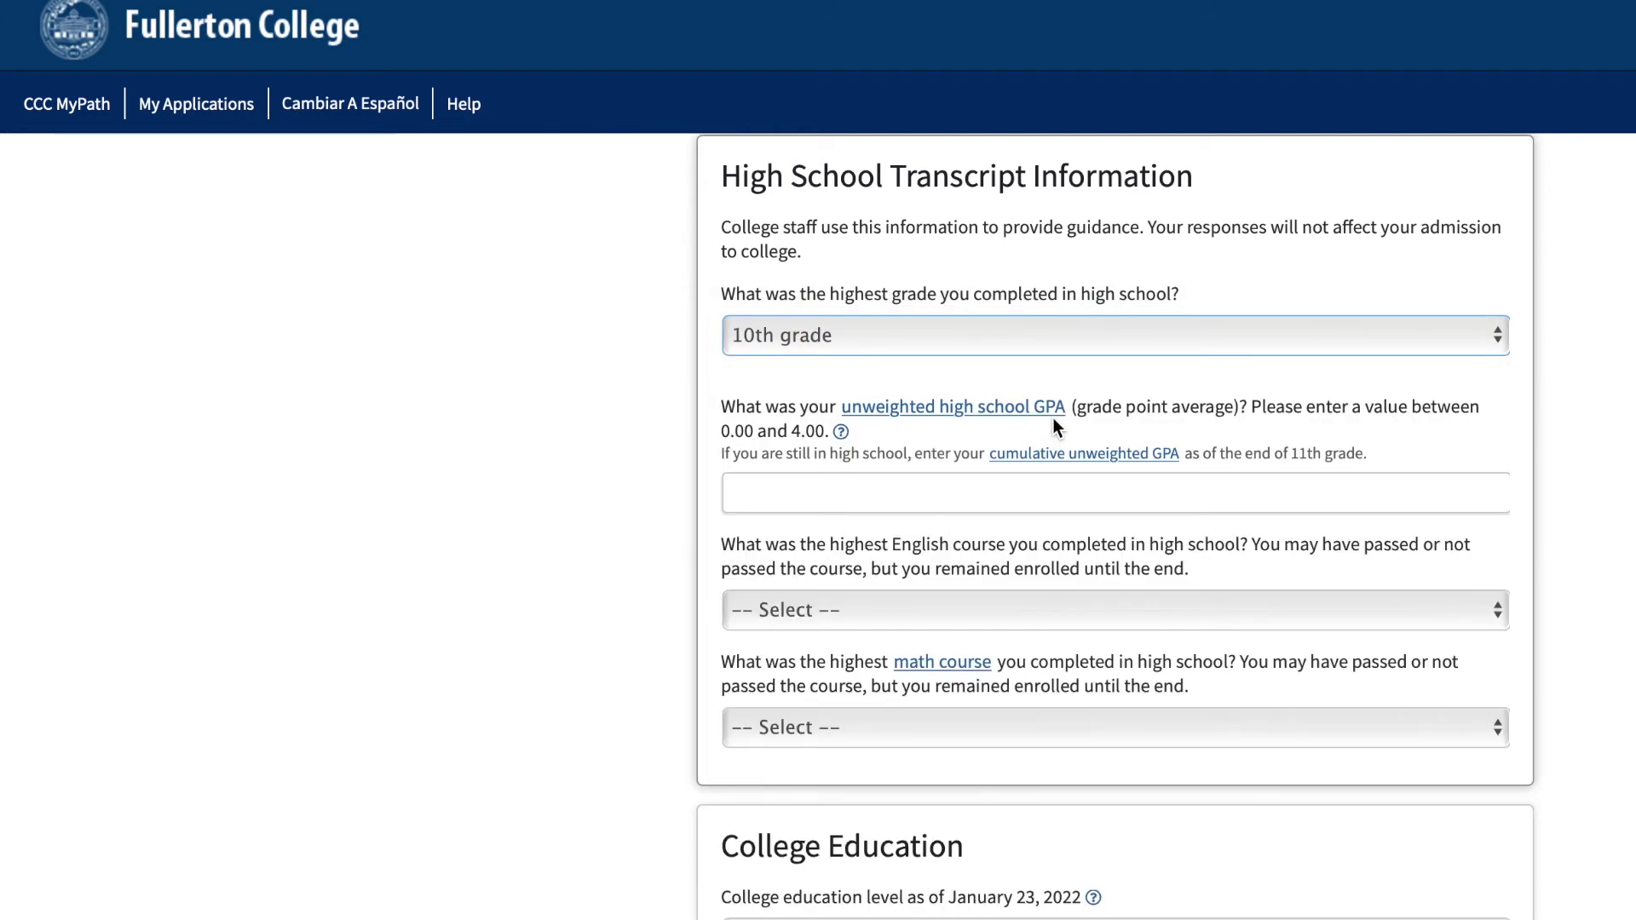
click(944, 493)
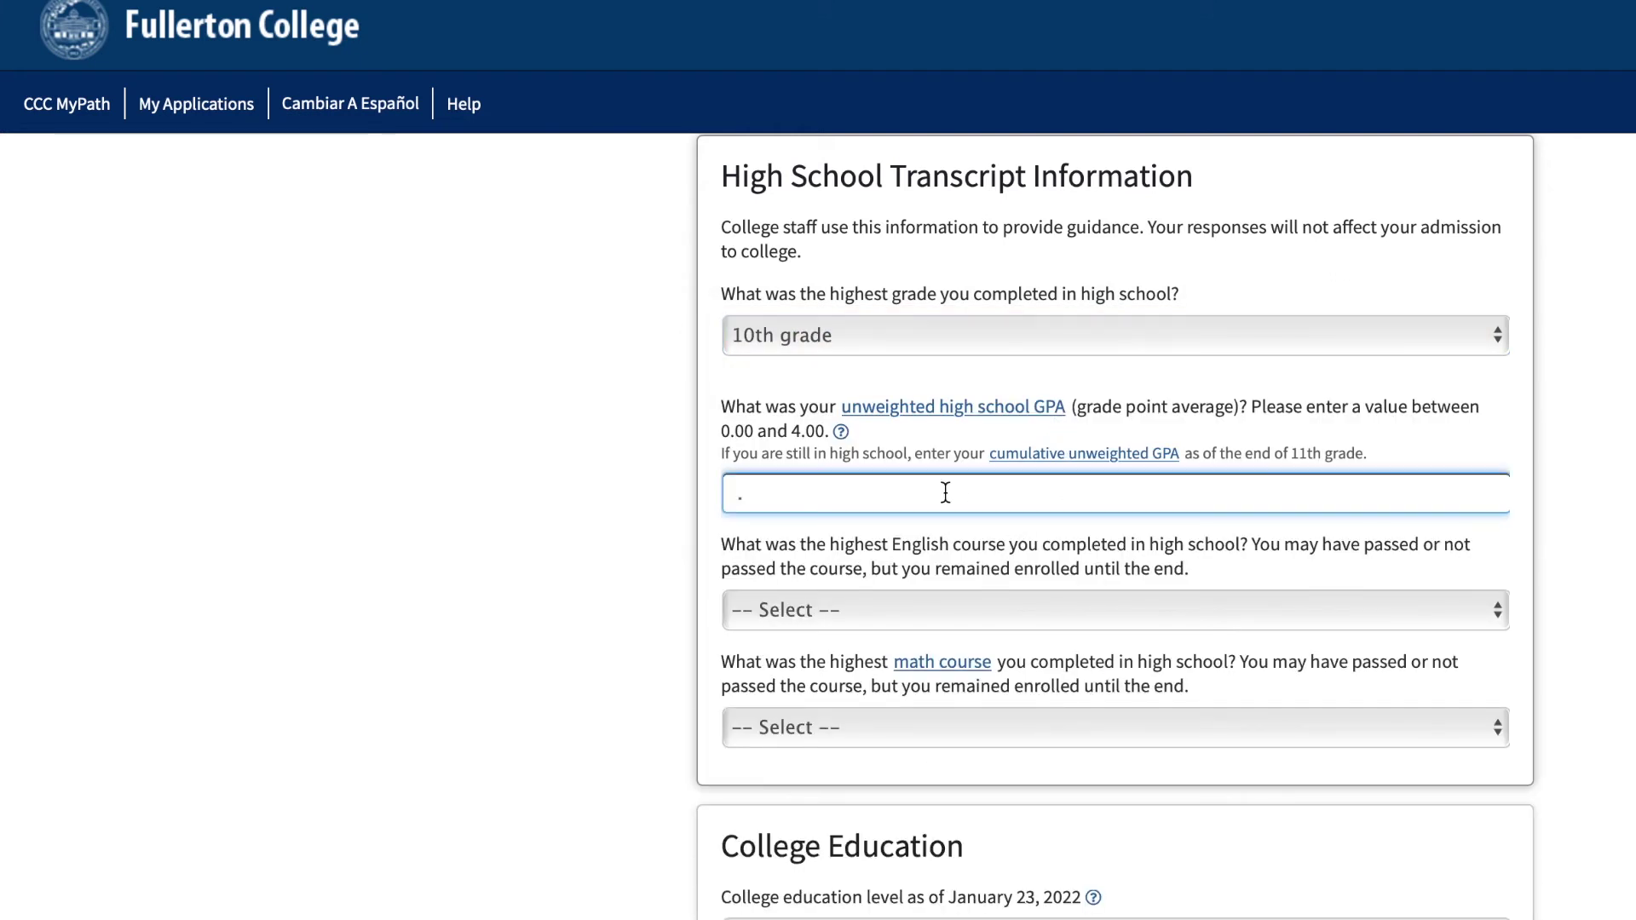
click(917, 610)
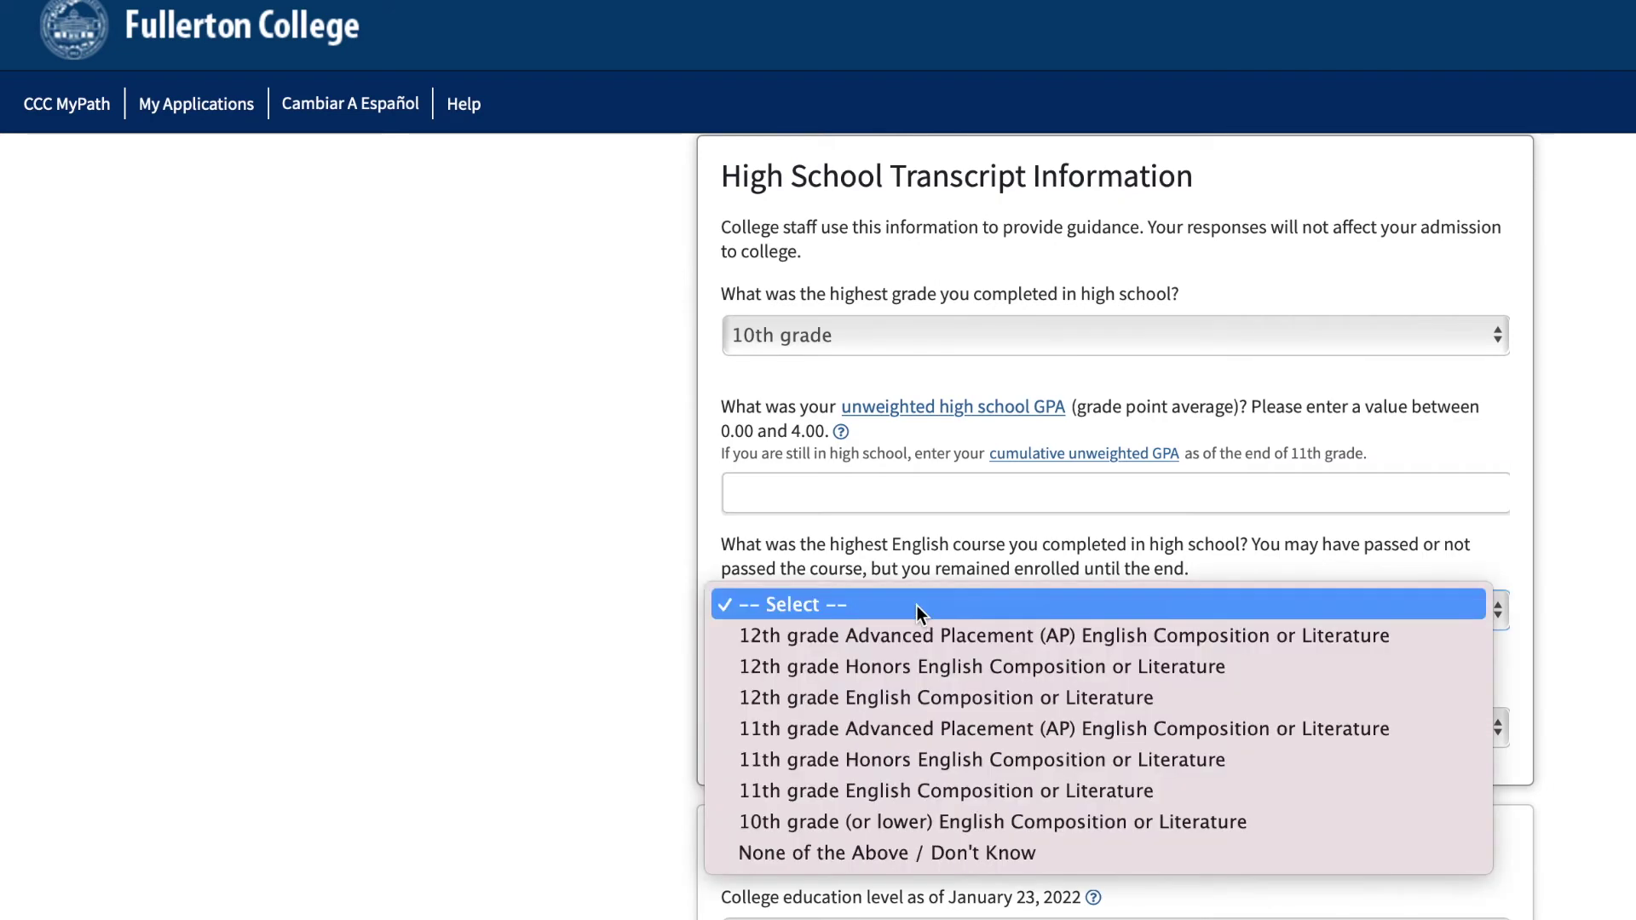
click(917, 605)
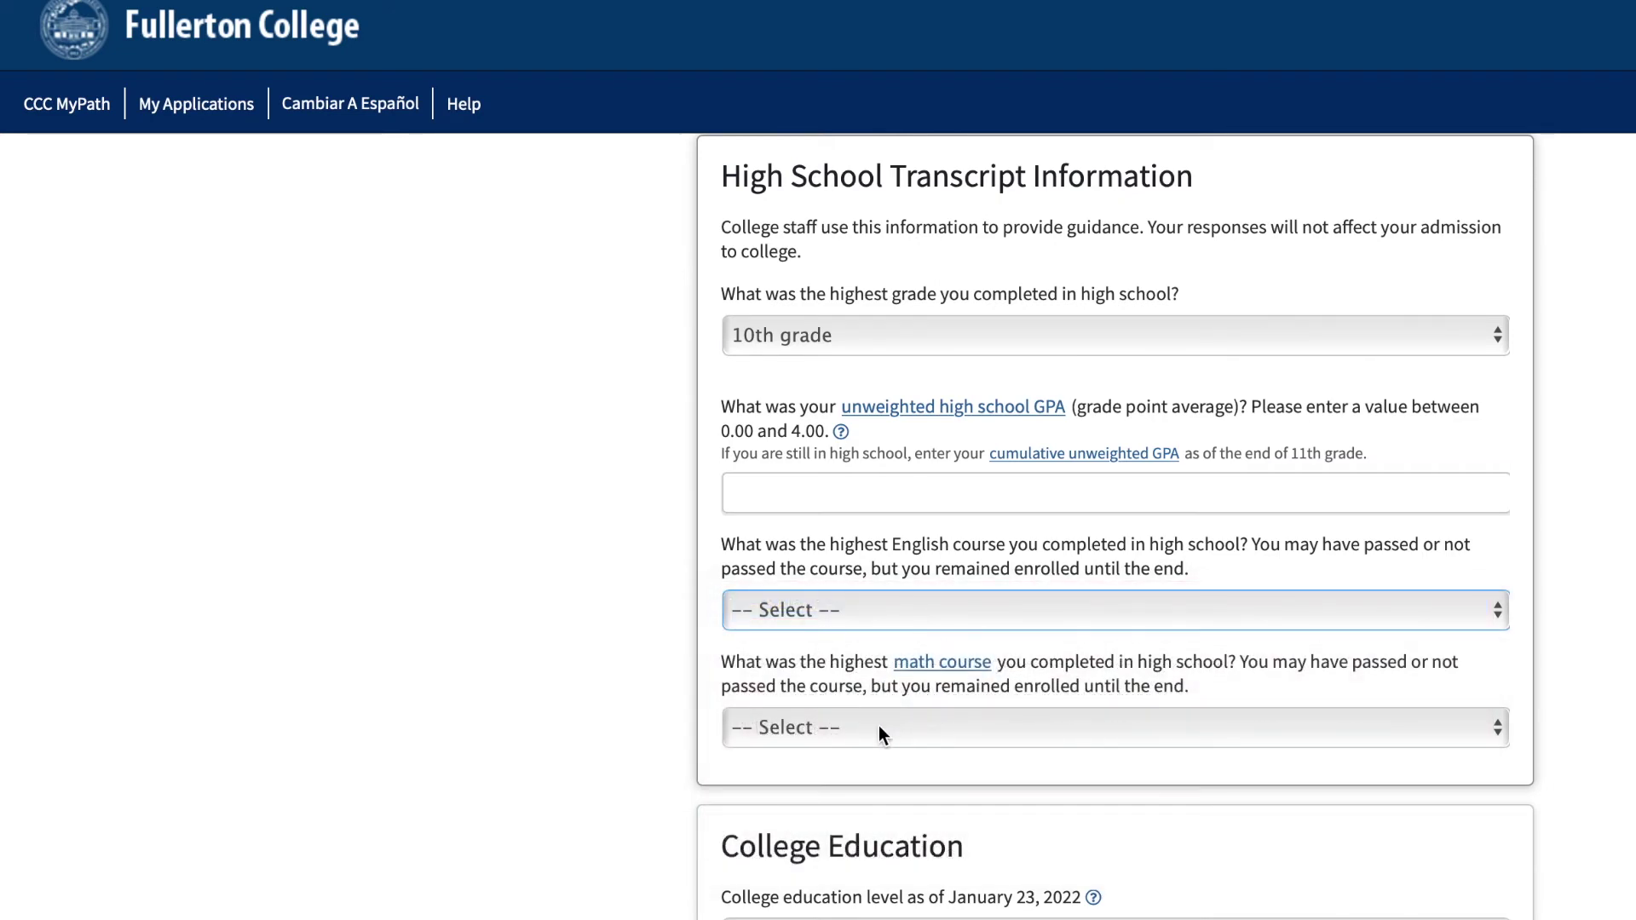
scroll(878, 726, down, 6)
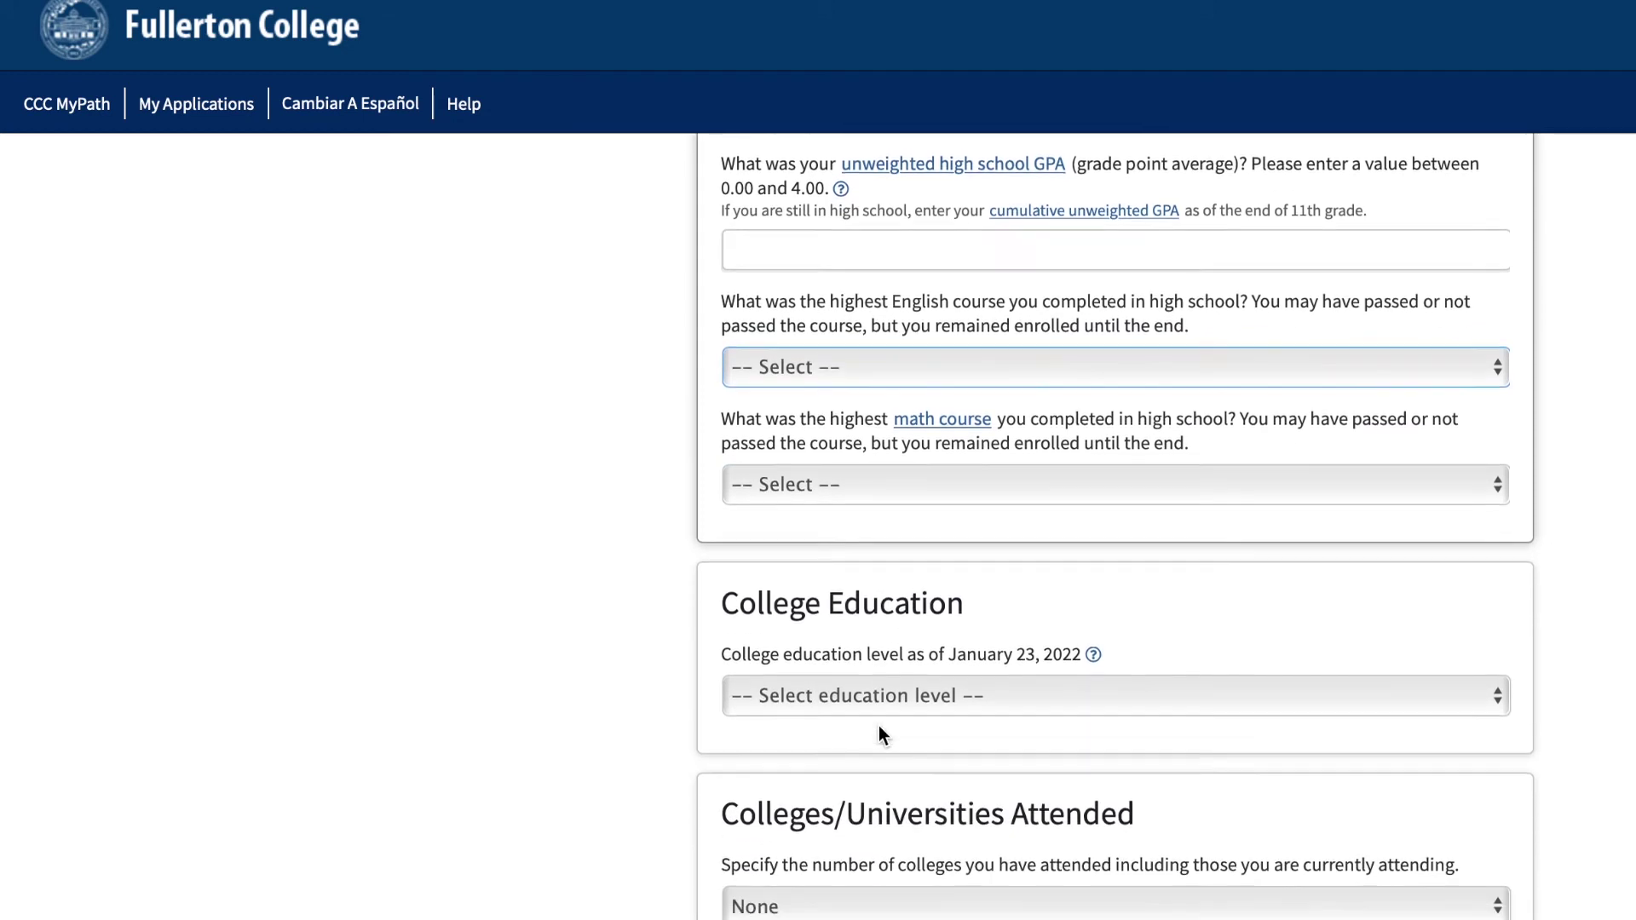
scroll(878, 724, down, 1)
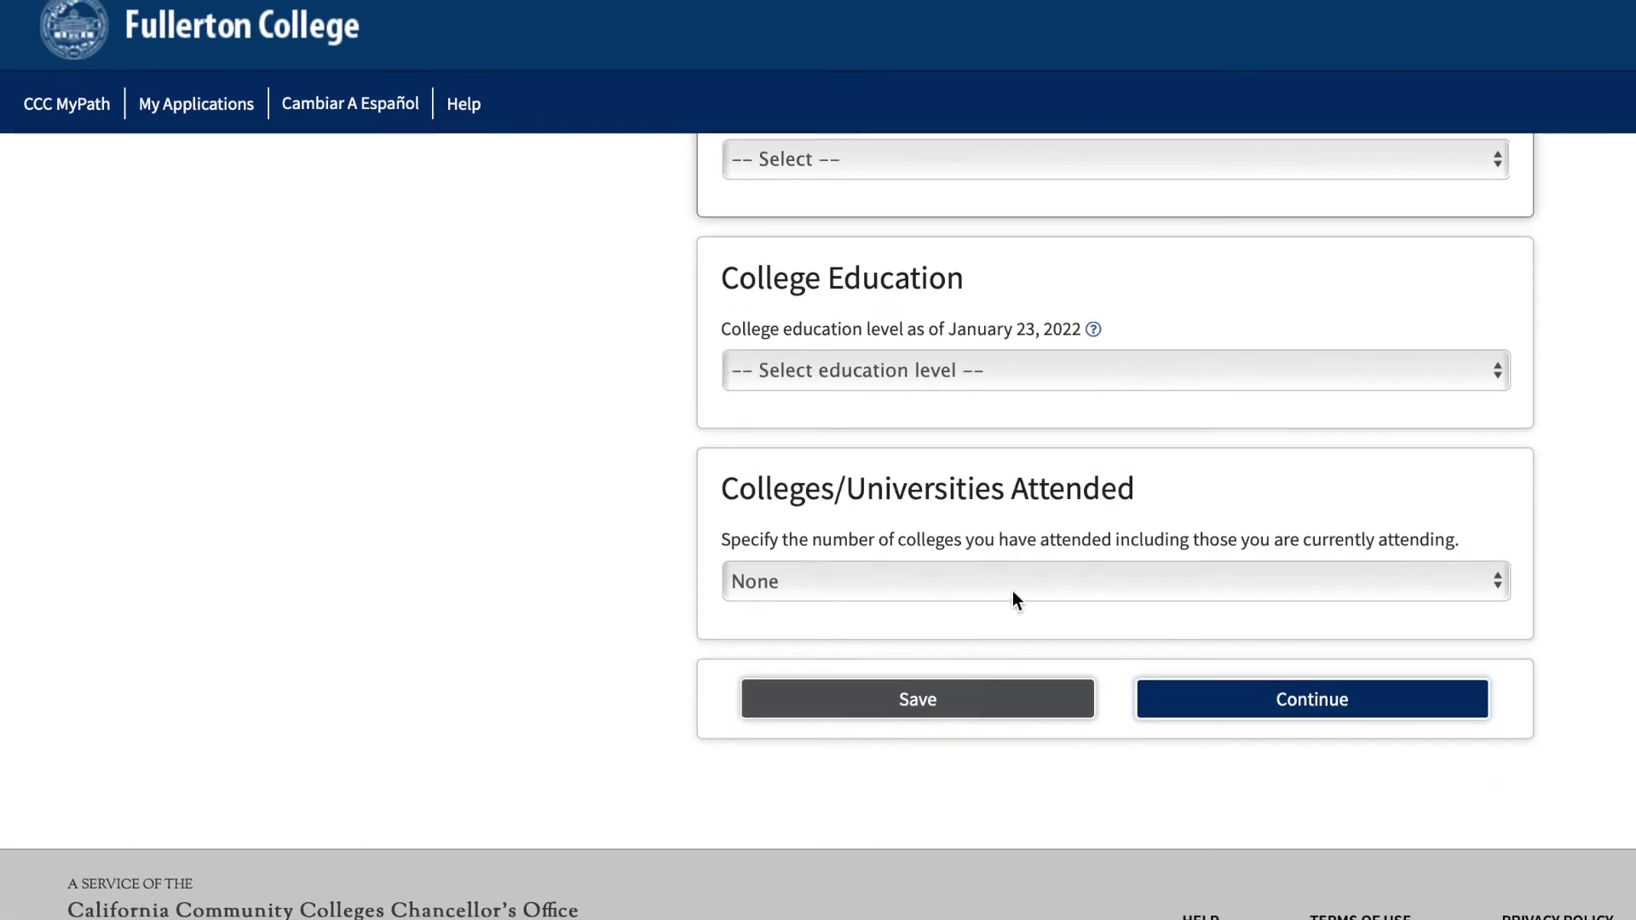
click(1002, 381)
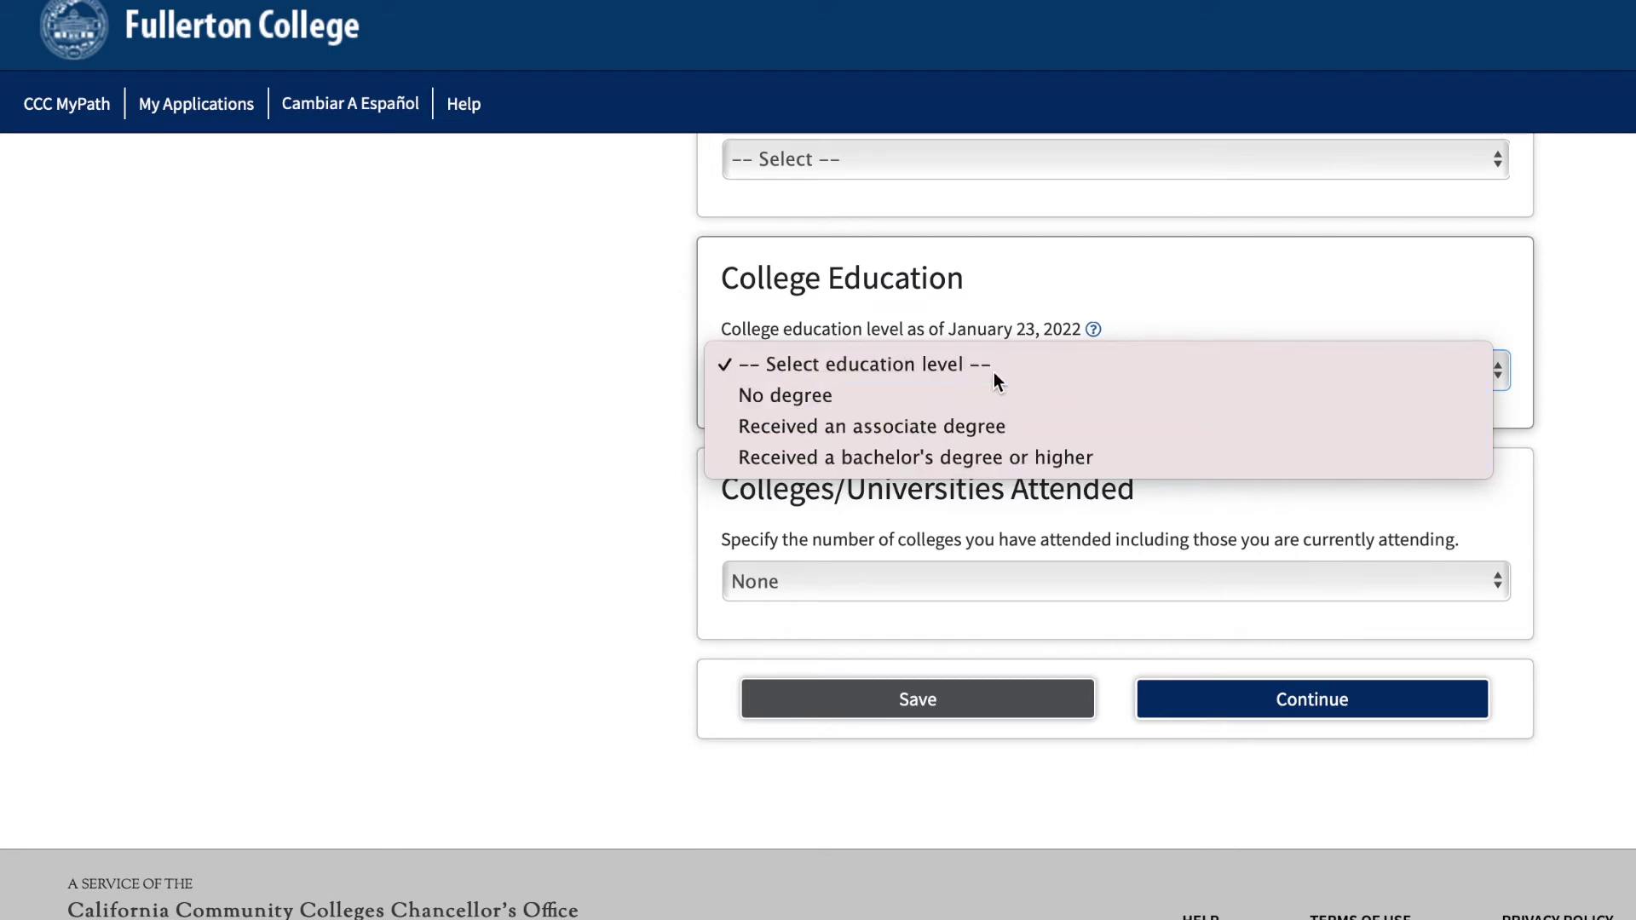
click(993, 371)
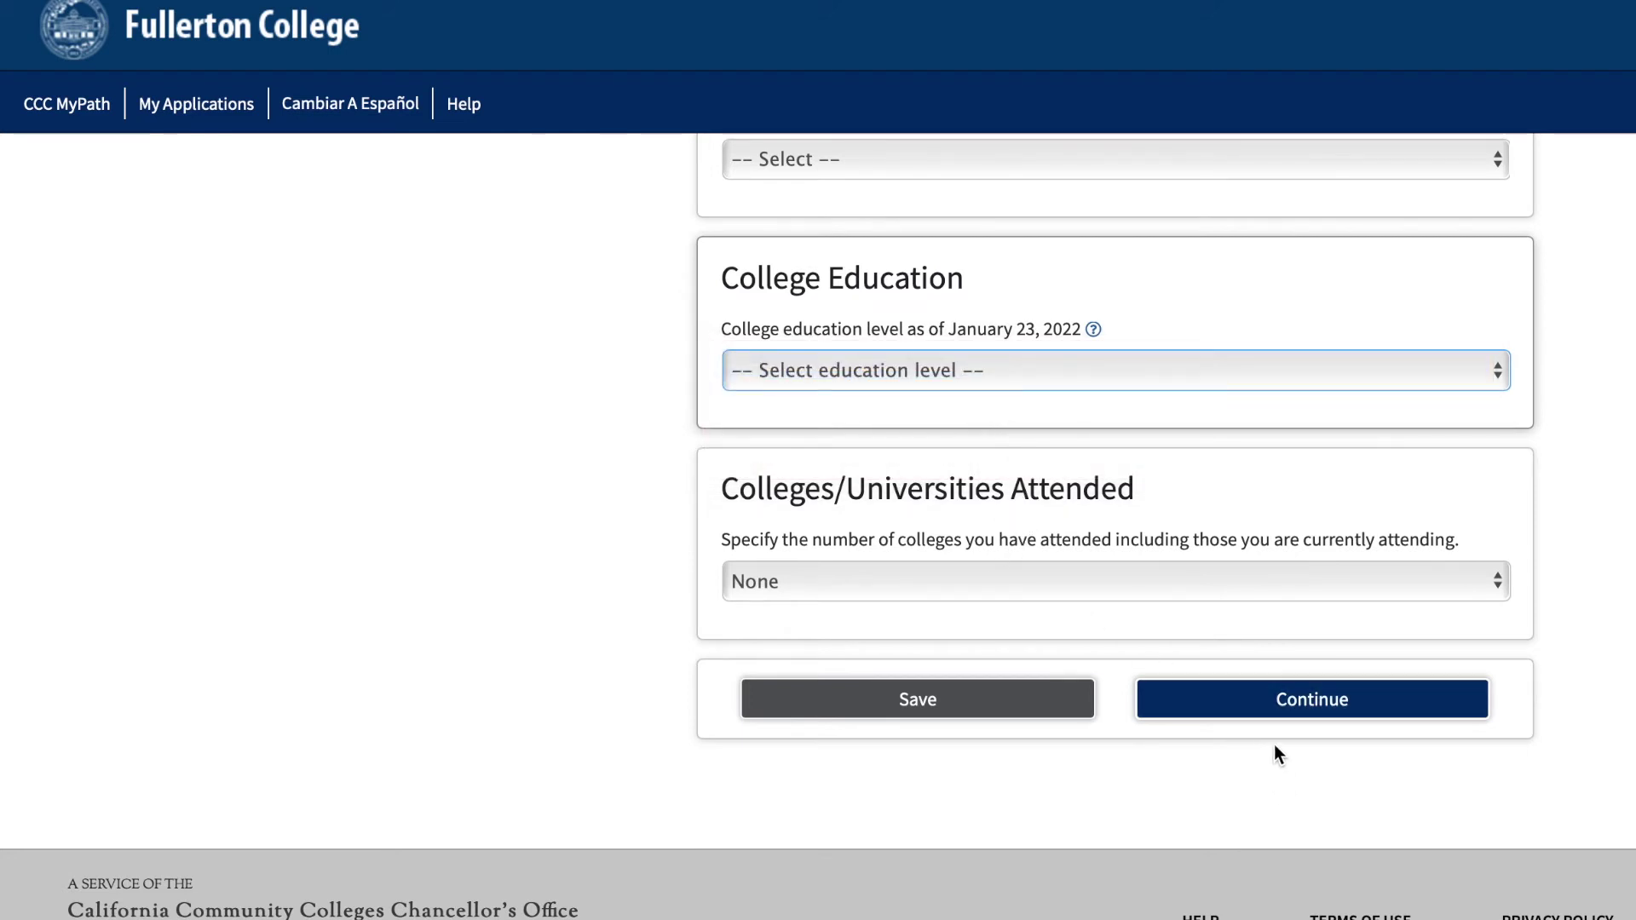
click(1280, 716)
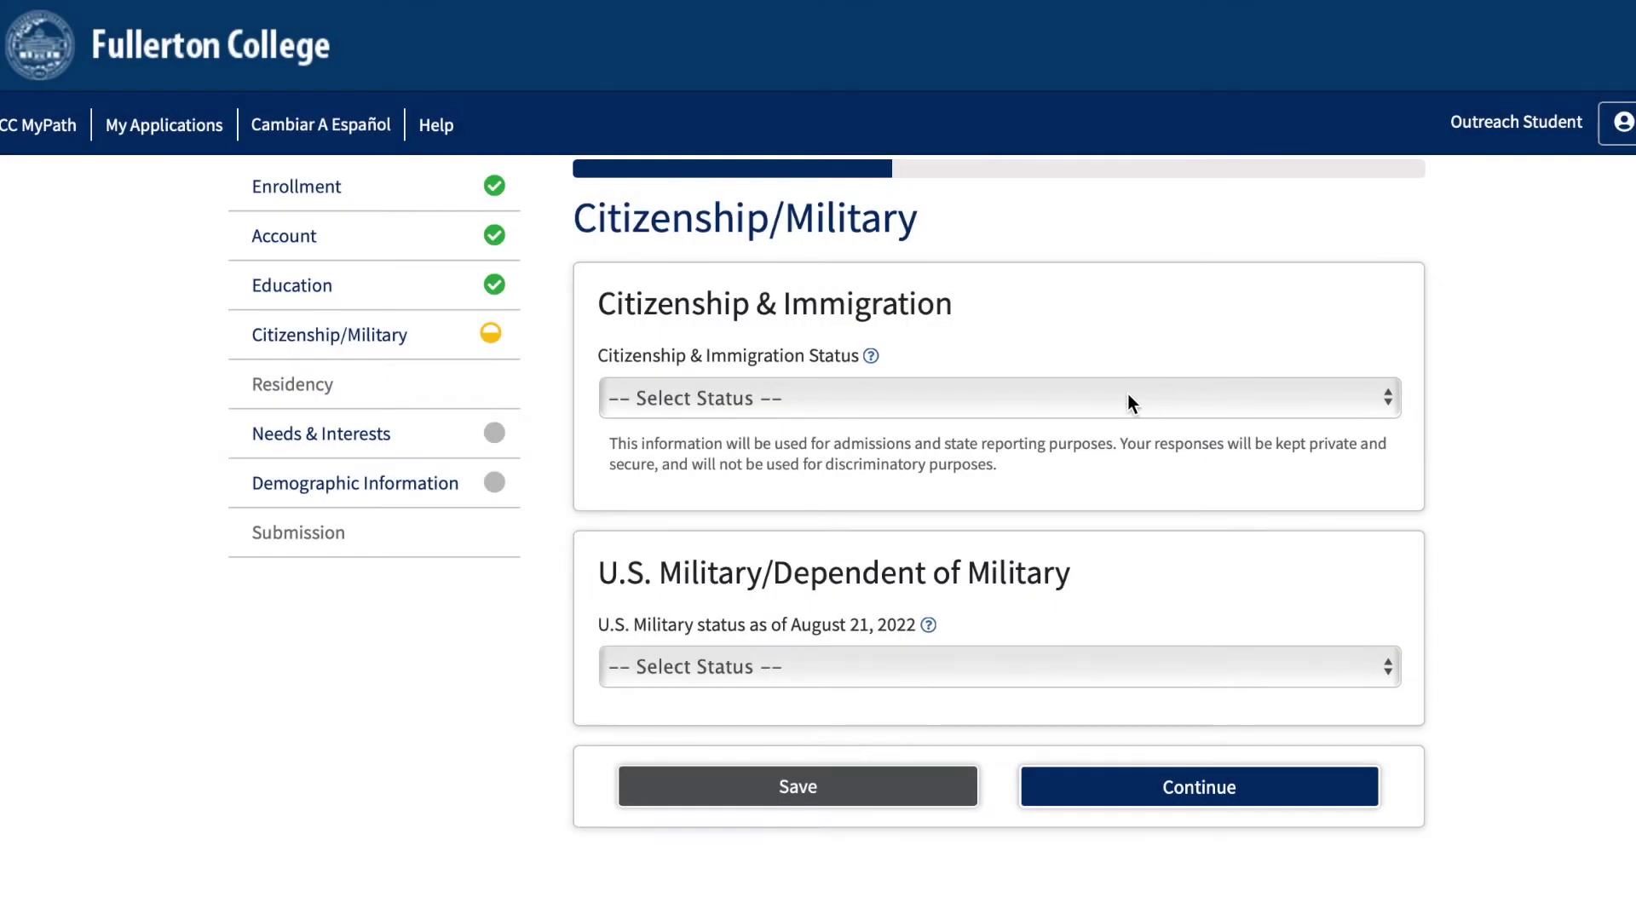
click(1127, 400)
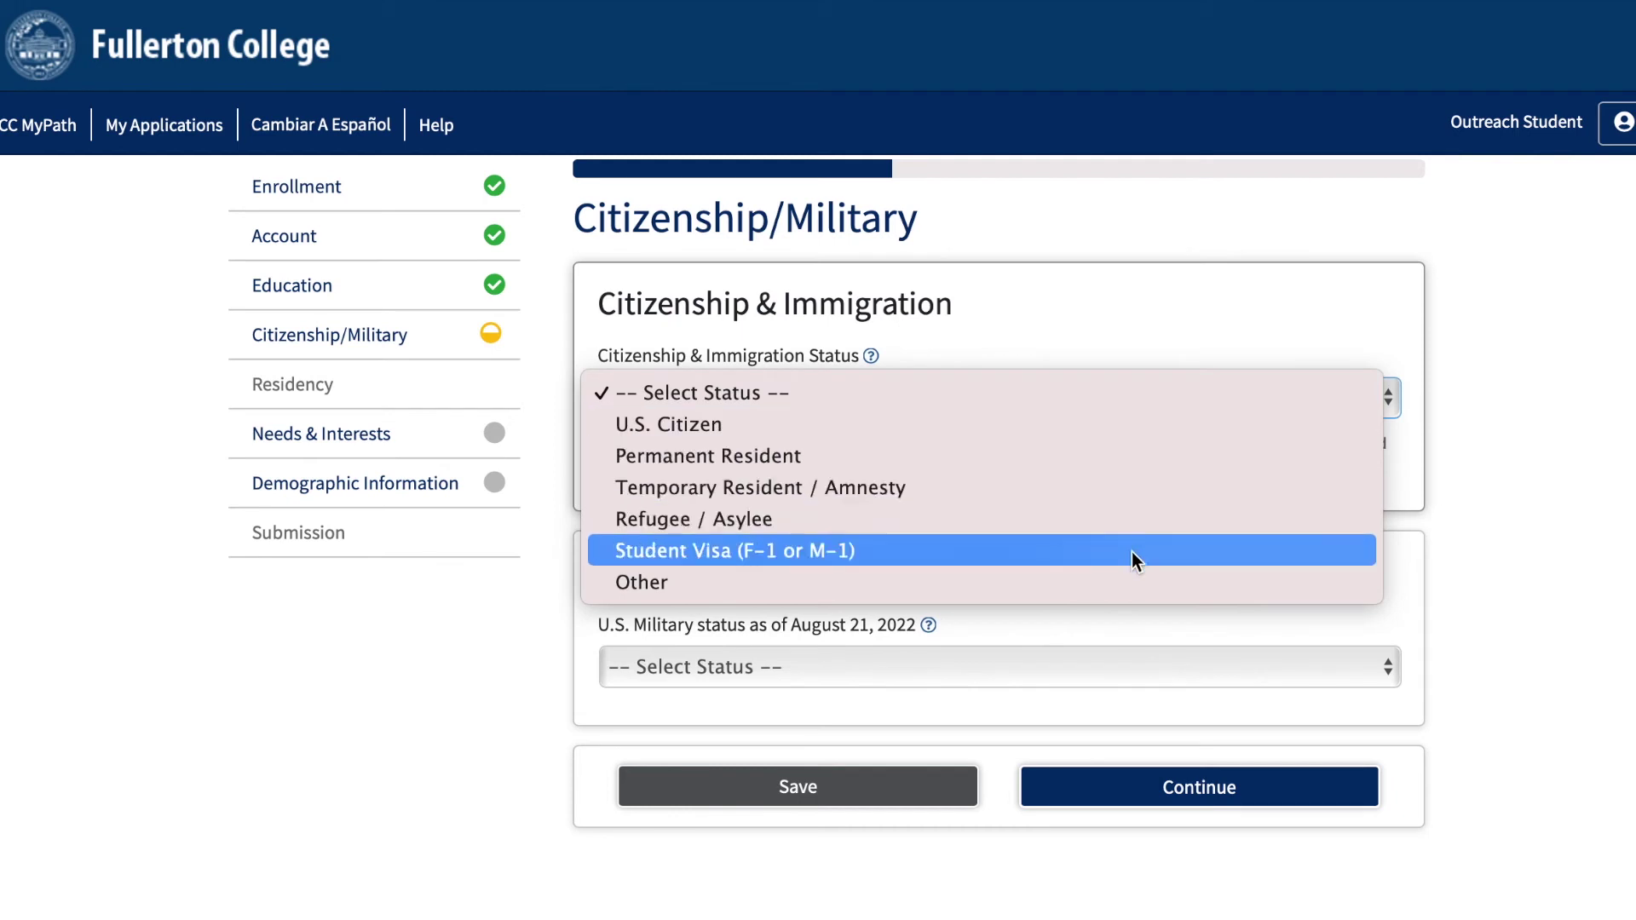
click(1117, 427)
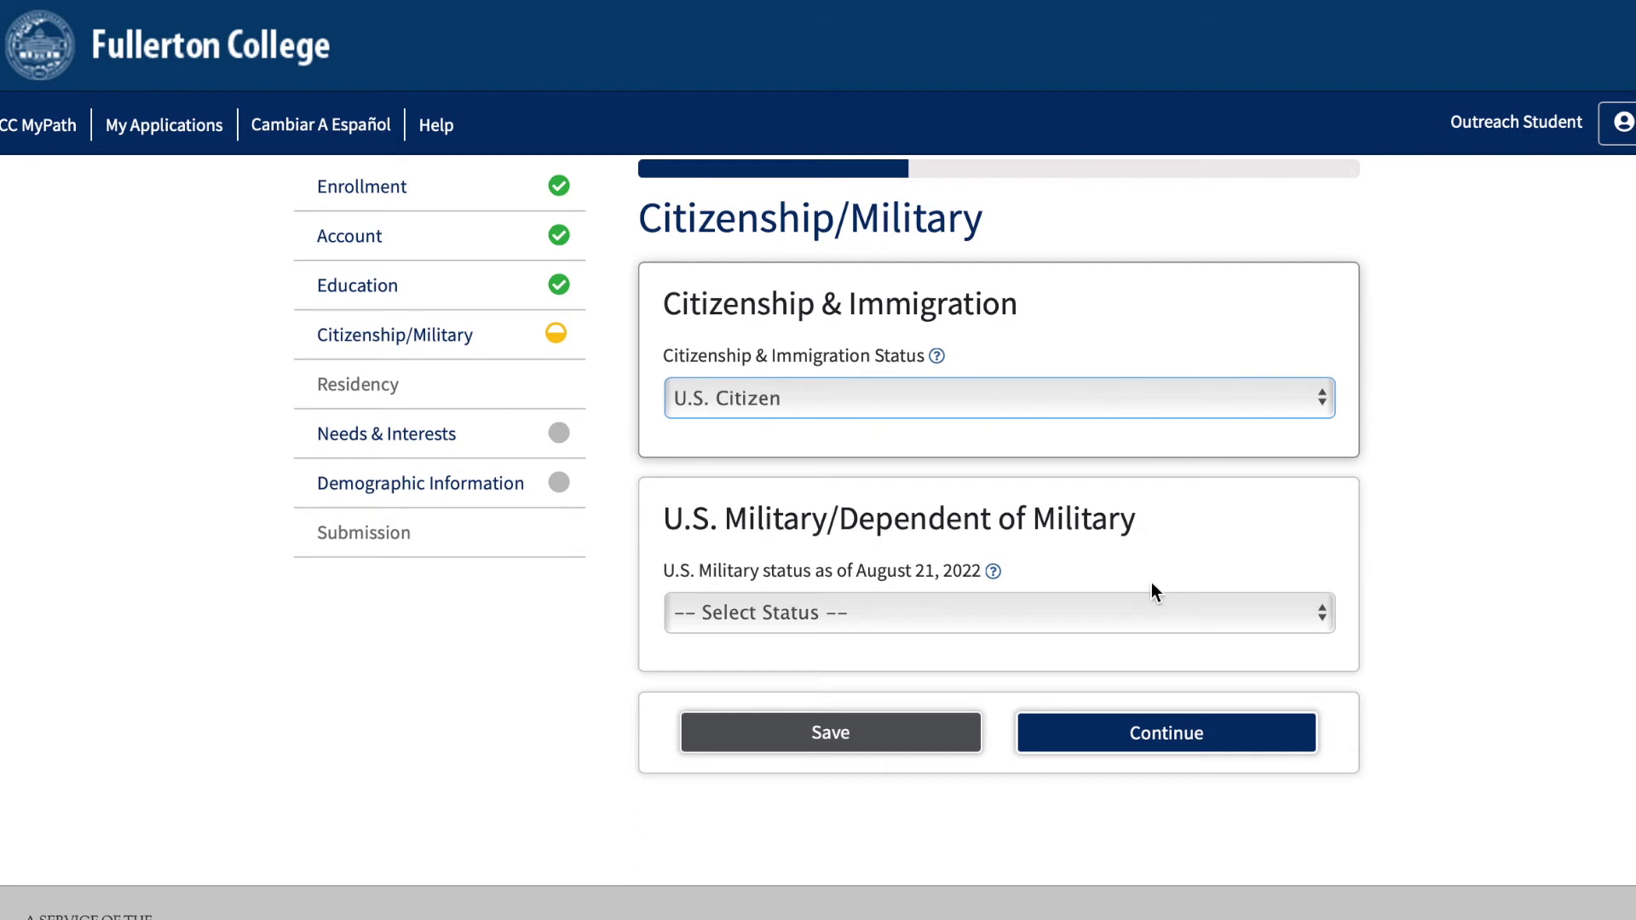
click(1136, 612)
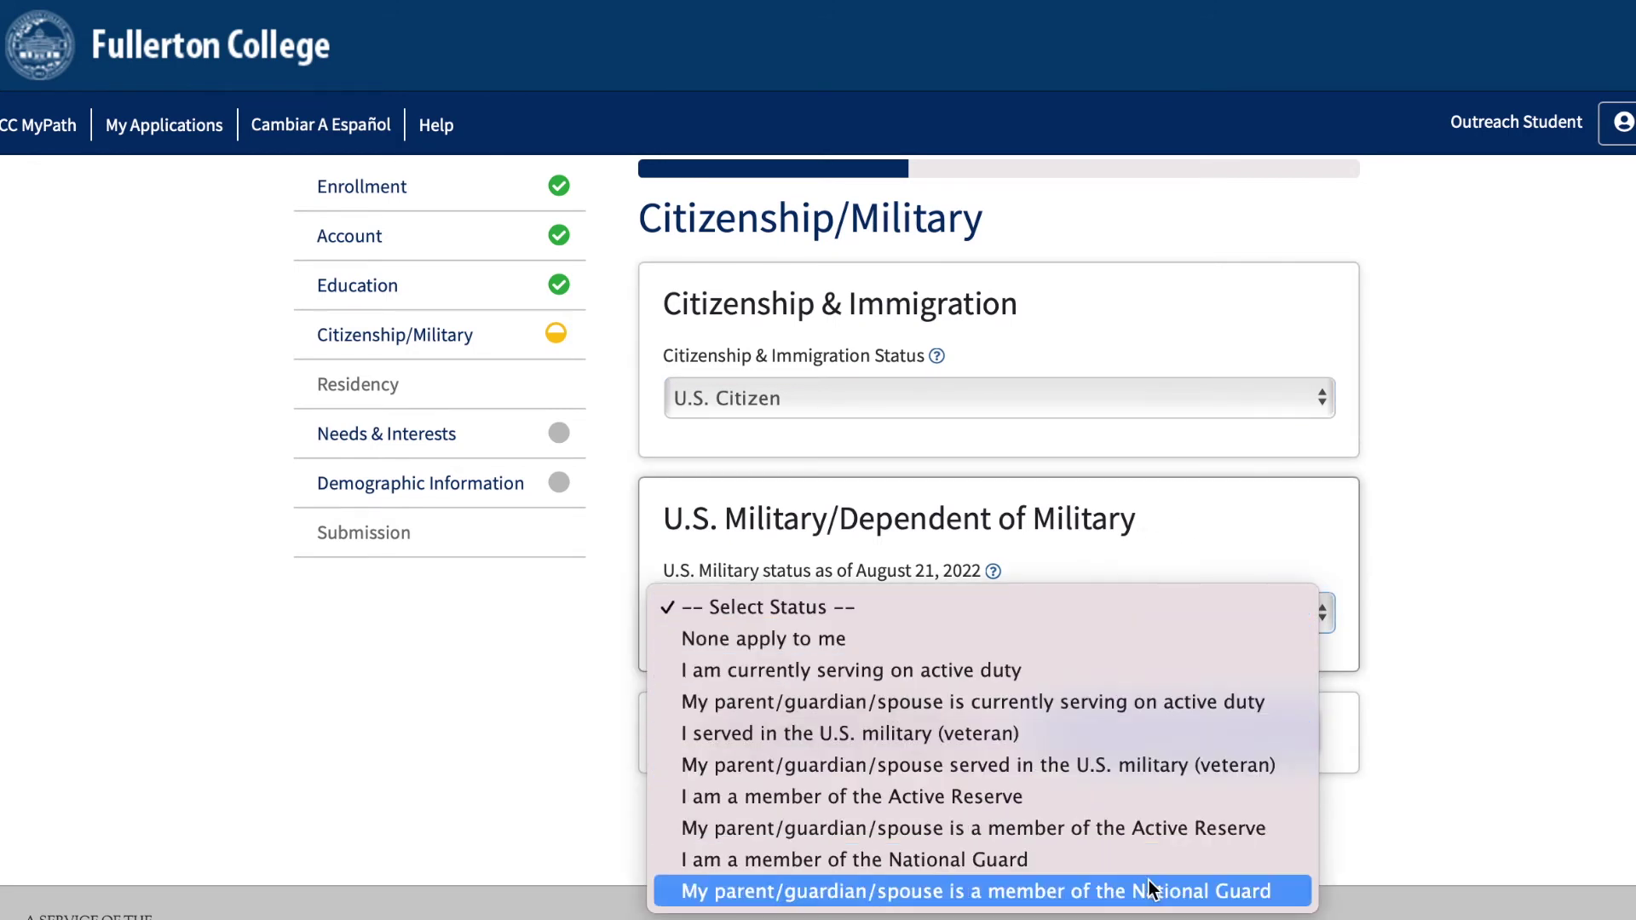
click(1119, 613)
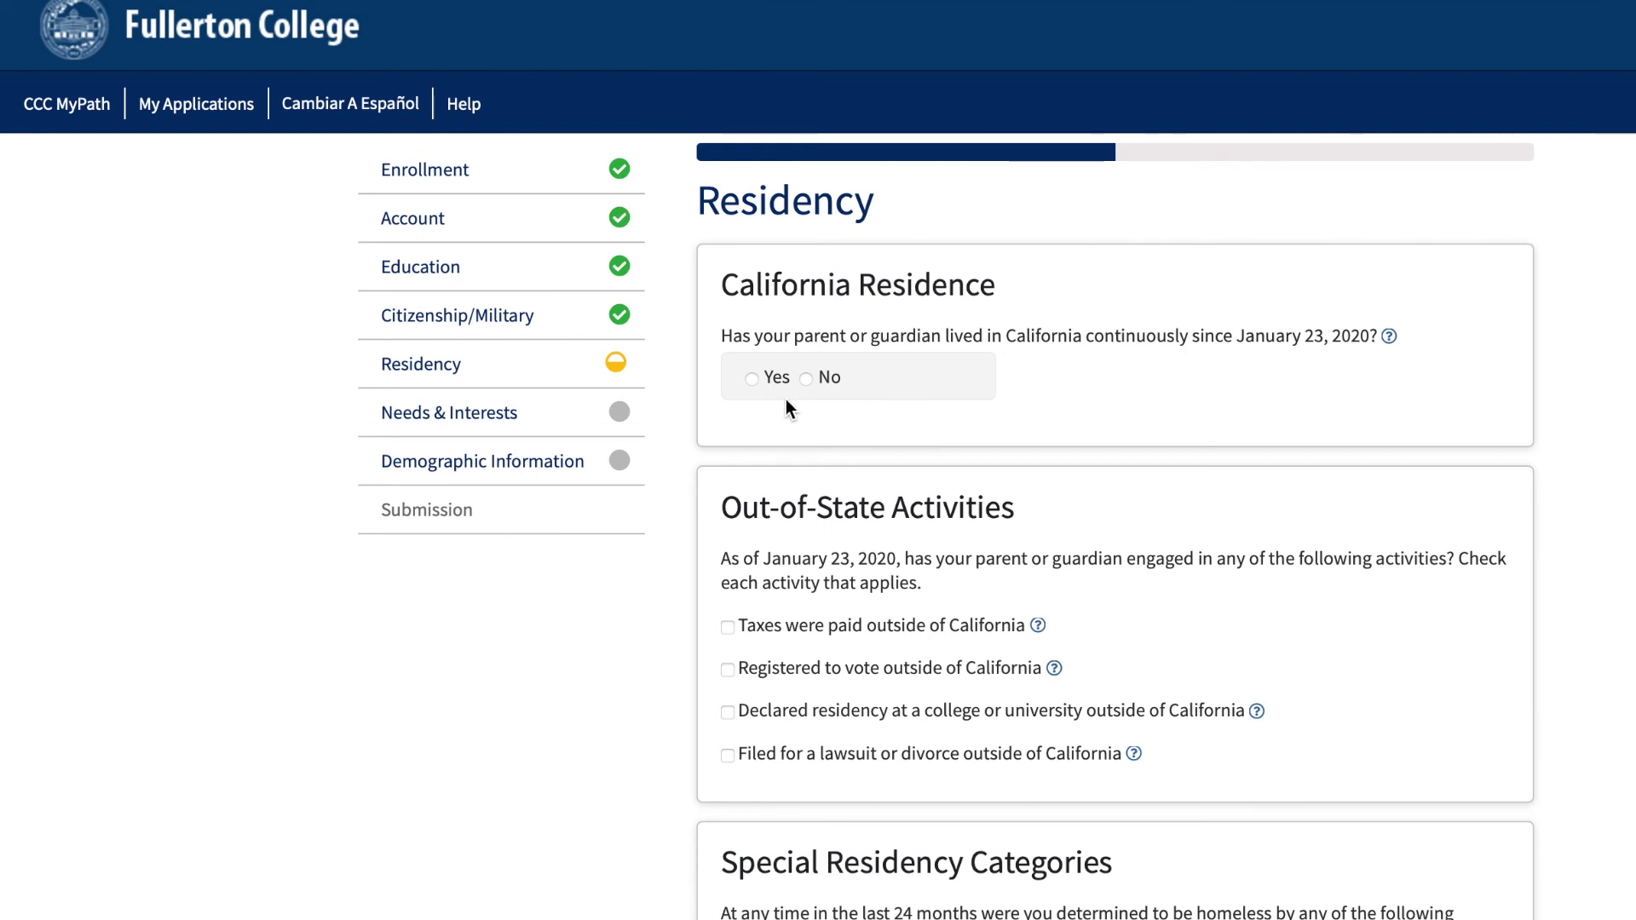
Answer Yes to the parent's continuous California residence question and continue.
click(753, 380)
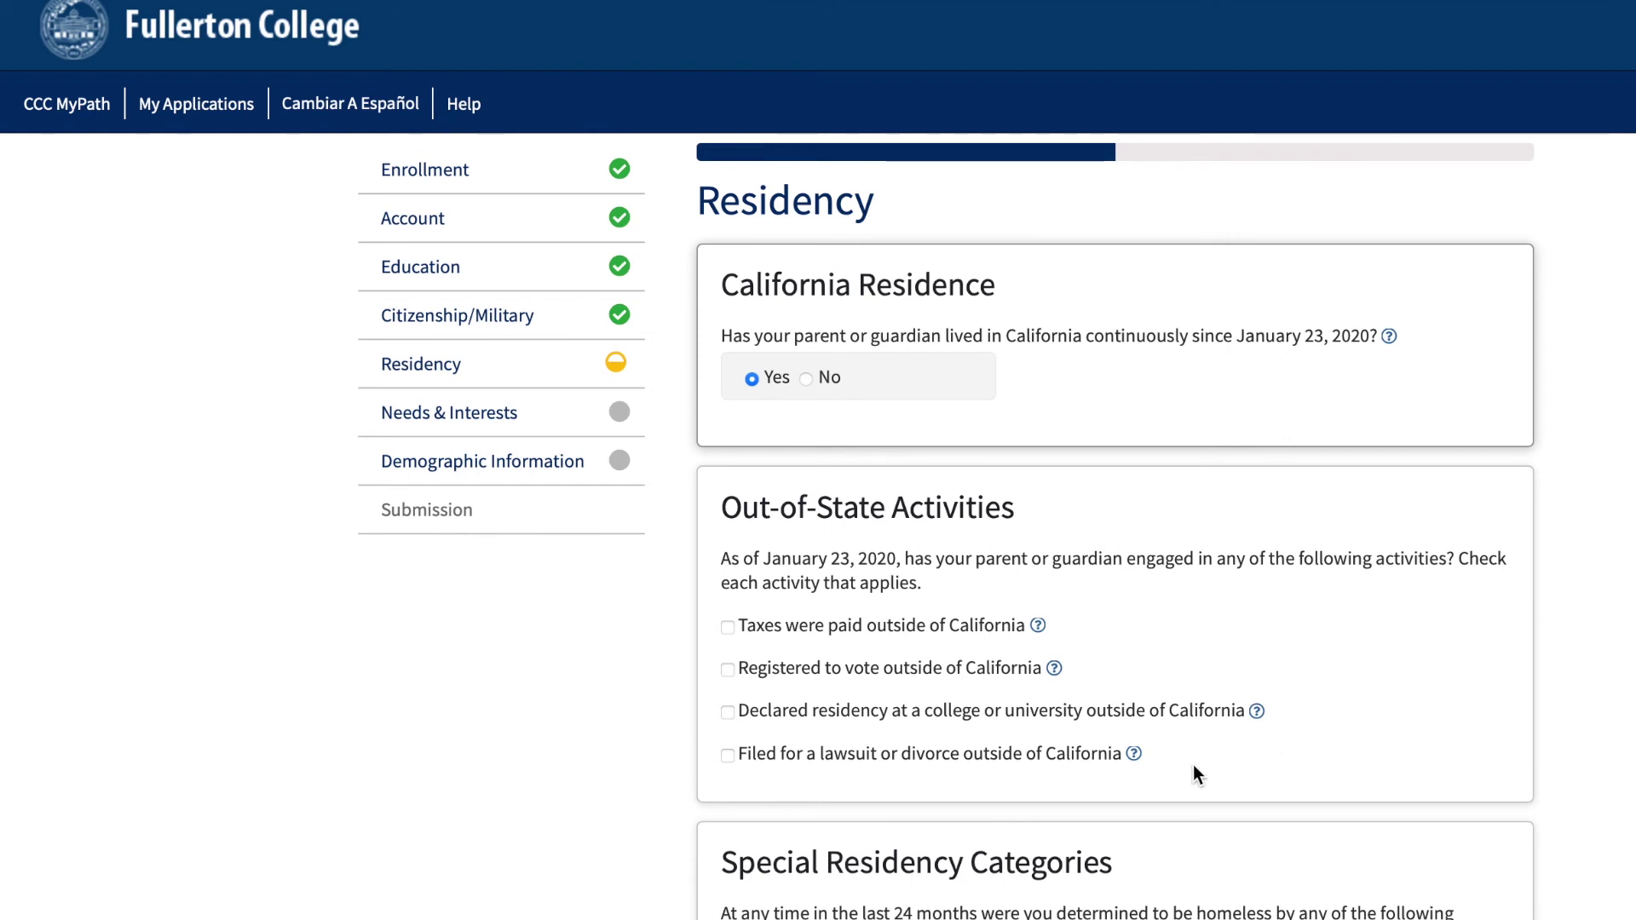
scroll(1193, 765, down, 5)
scroll(1192, 764, down, 2)
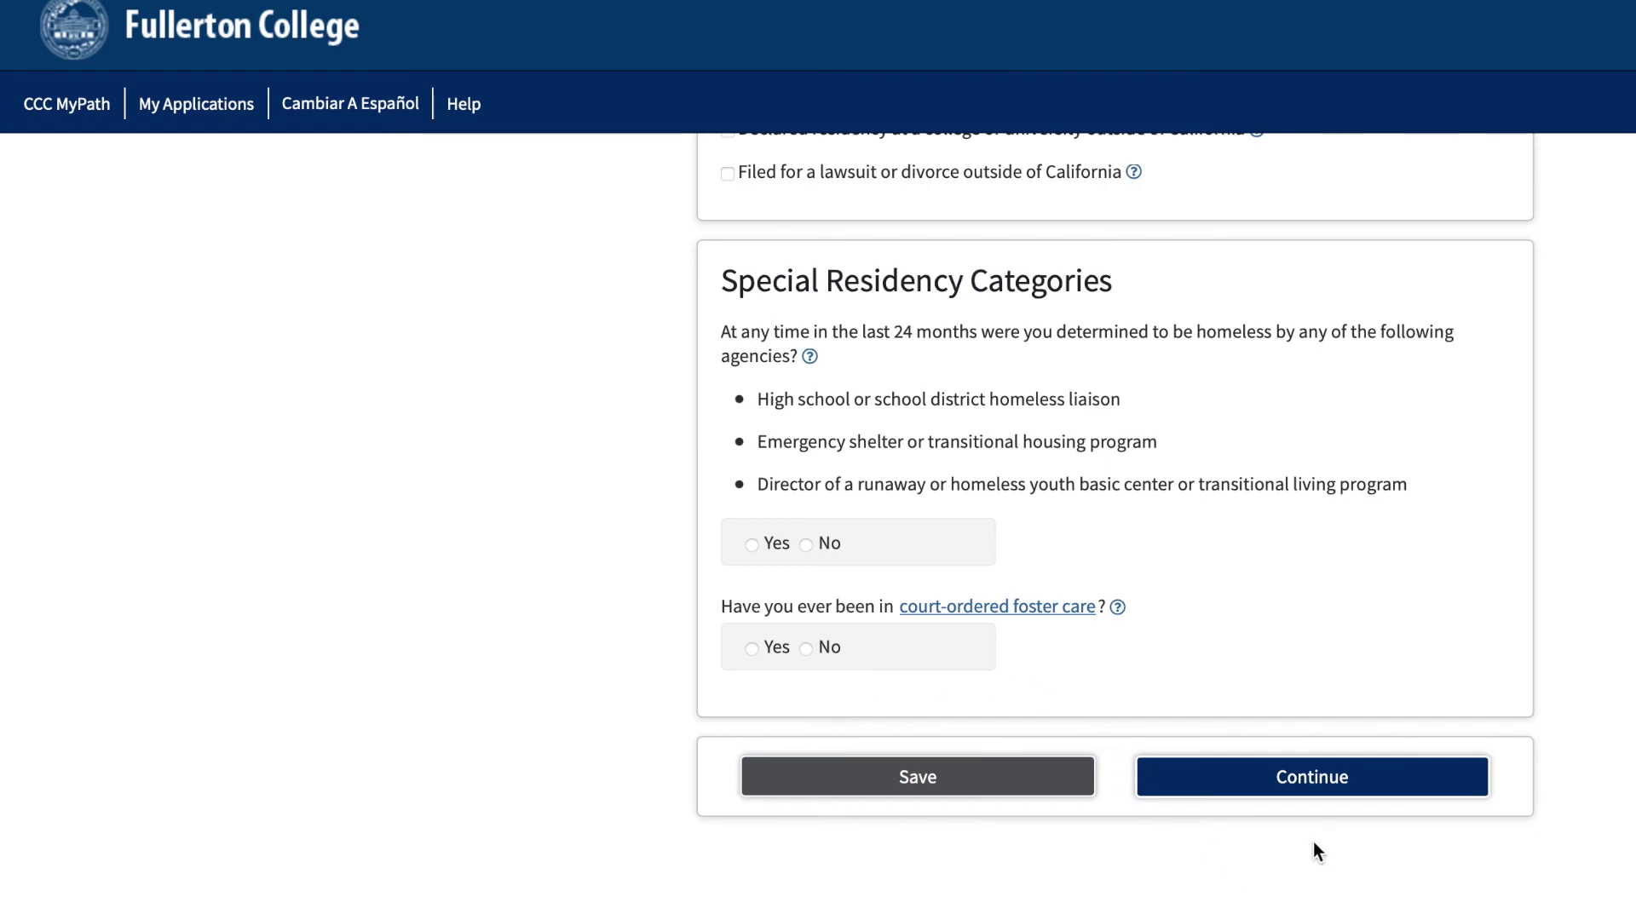
click(1292, 792)
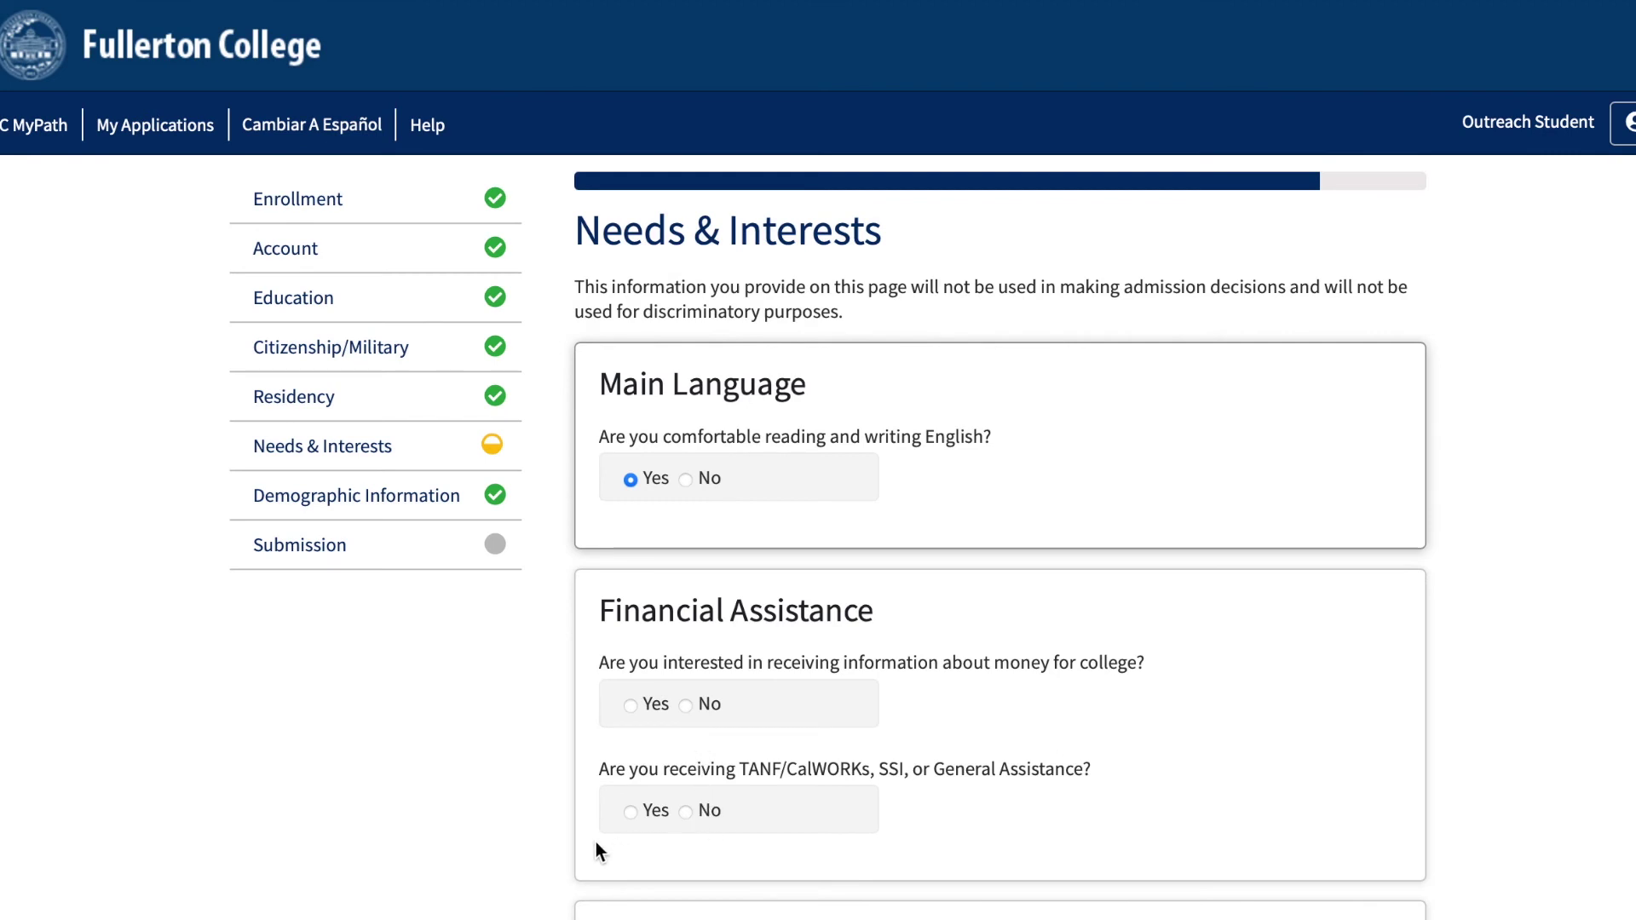
Review the Needs & Interests answers and continue to Demographic Information.
scroll(1057, 819, down, 2)
scroll(1057, 819, down, 6)
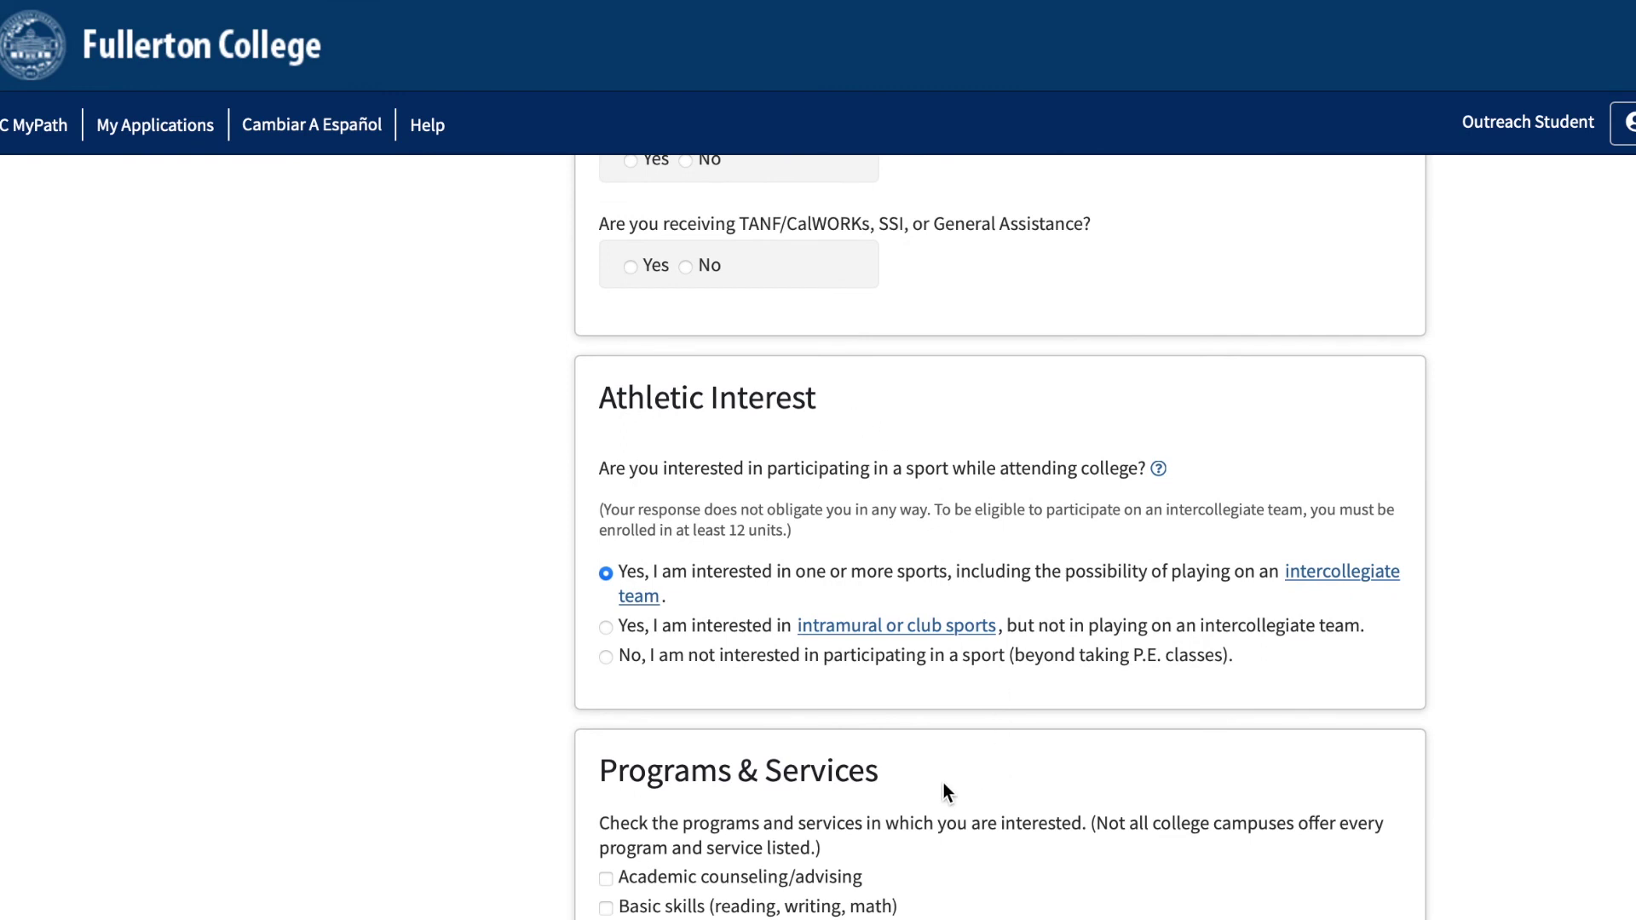
scroll(943, 784, down, 7)
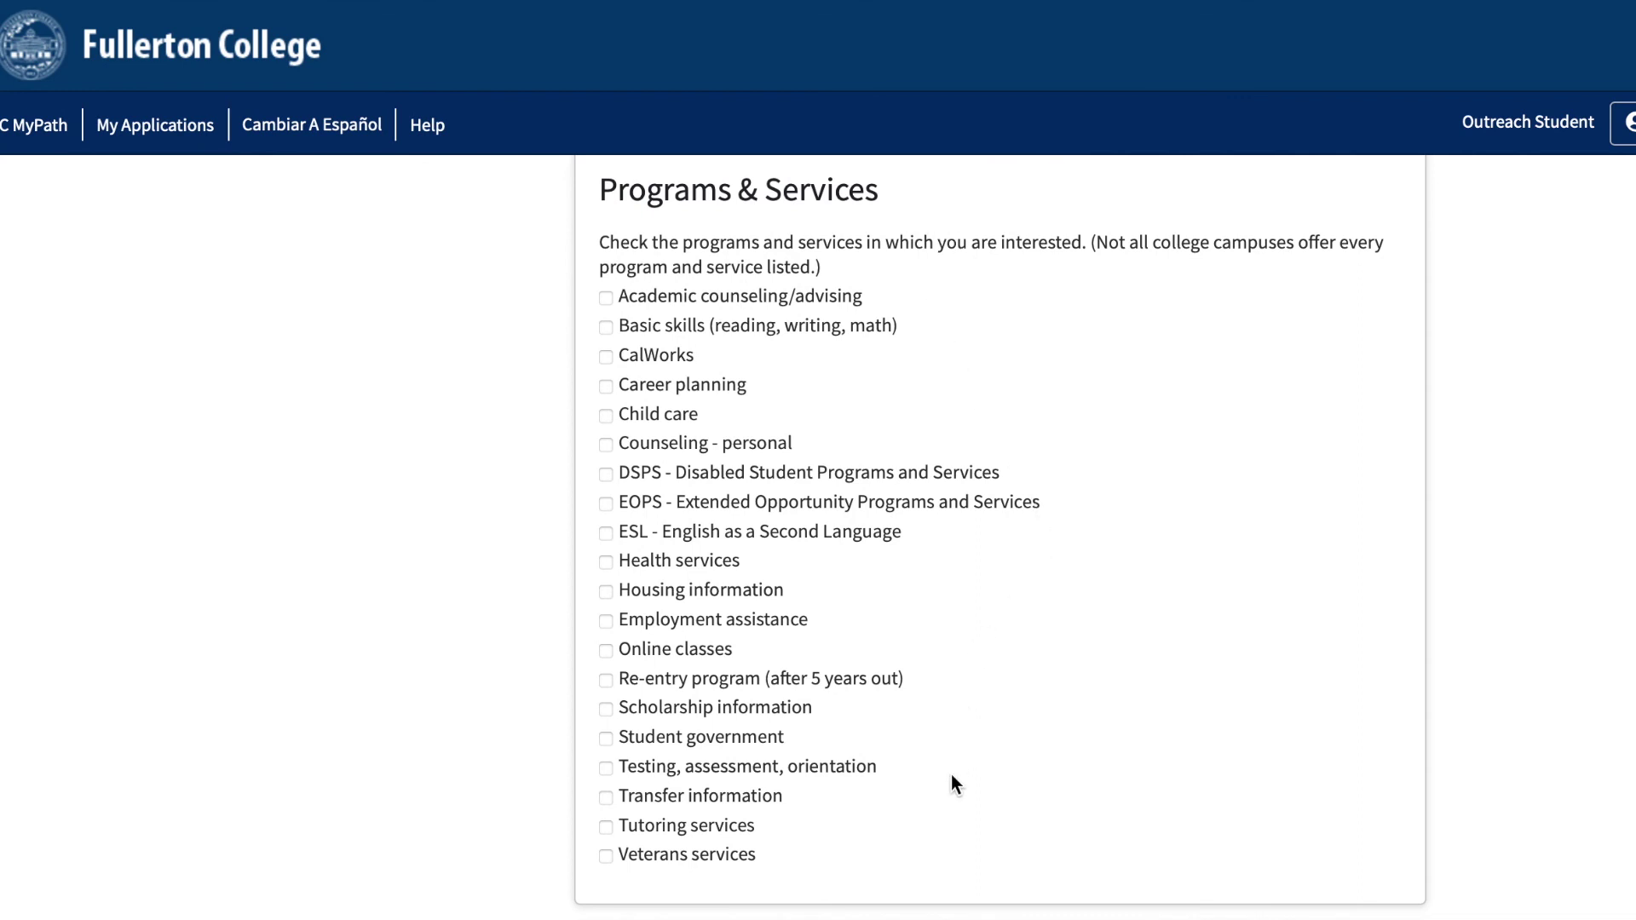
scroll(952, 778, down, 2)
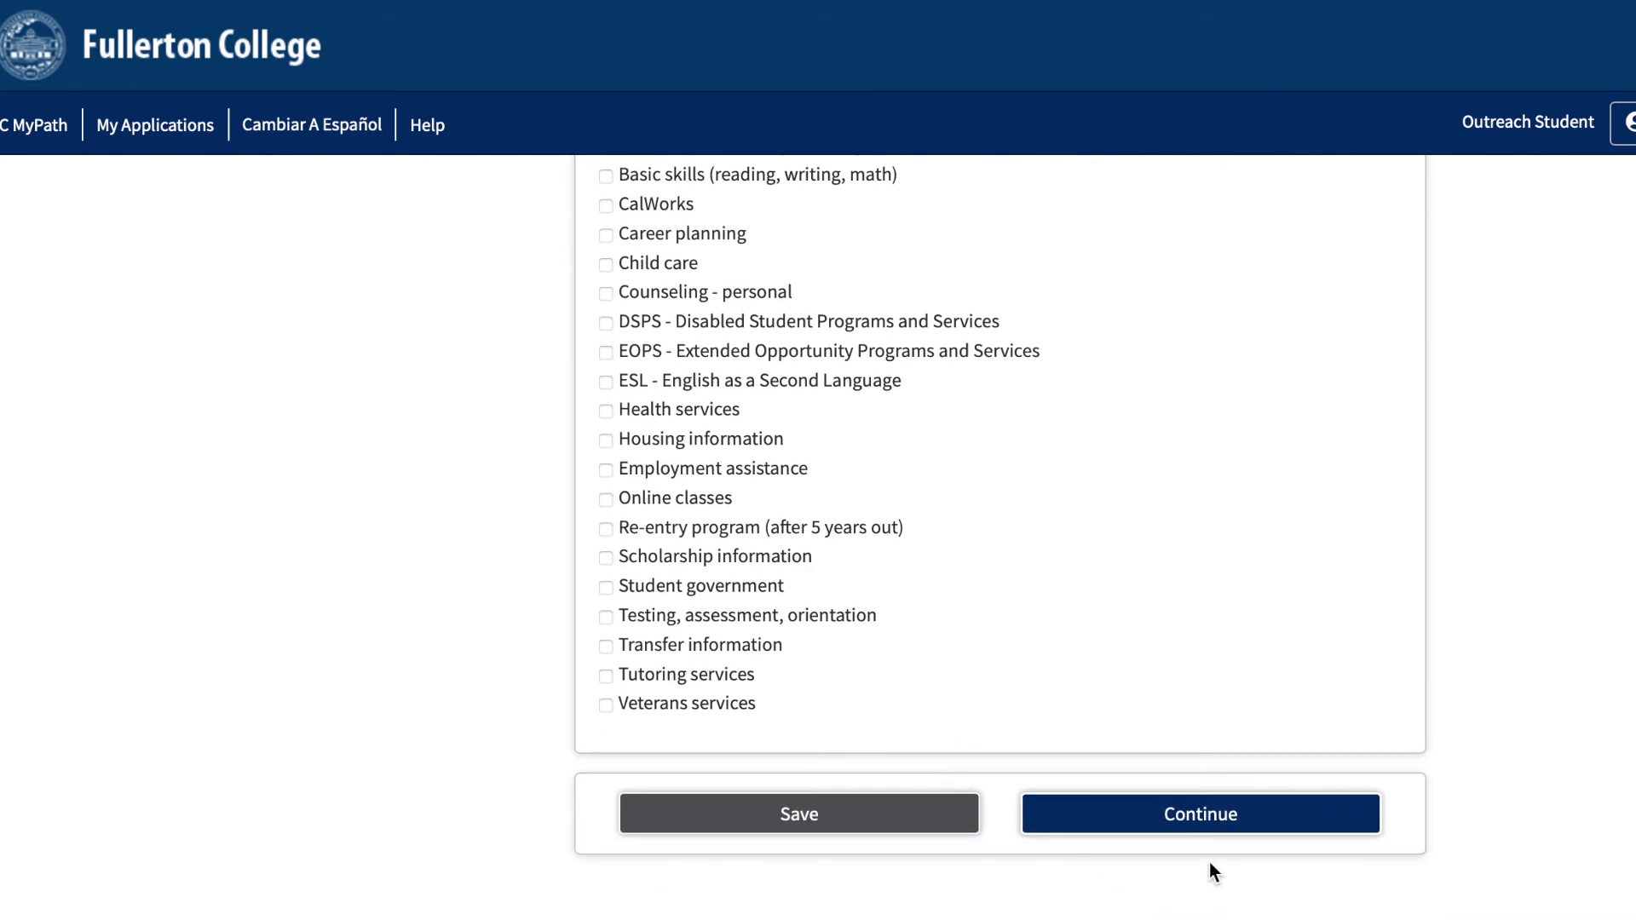
click(1196, 818)
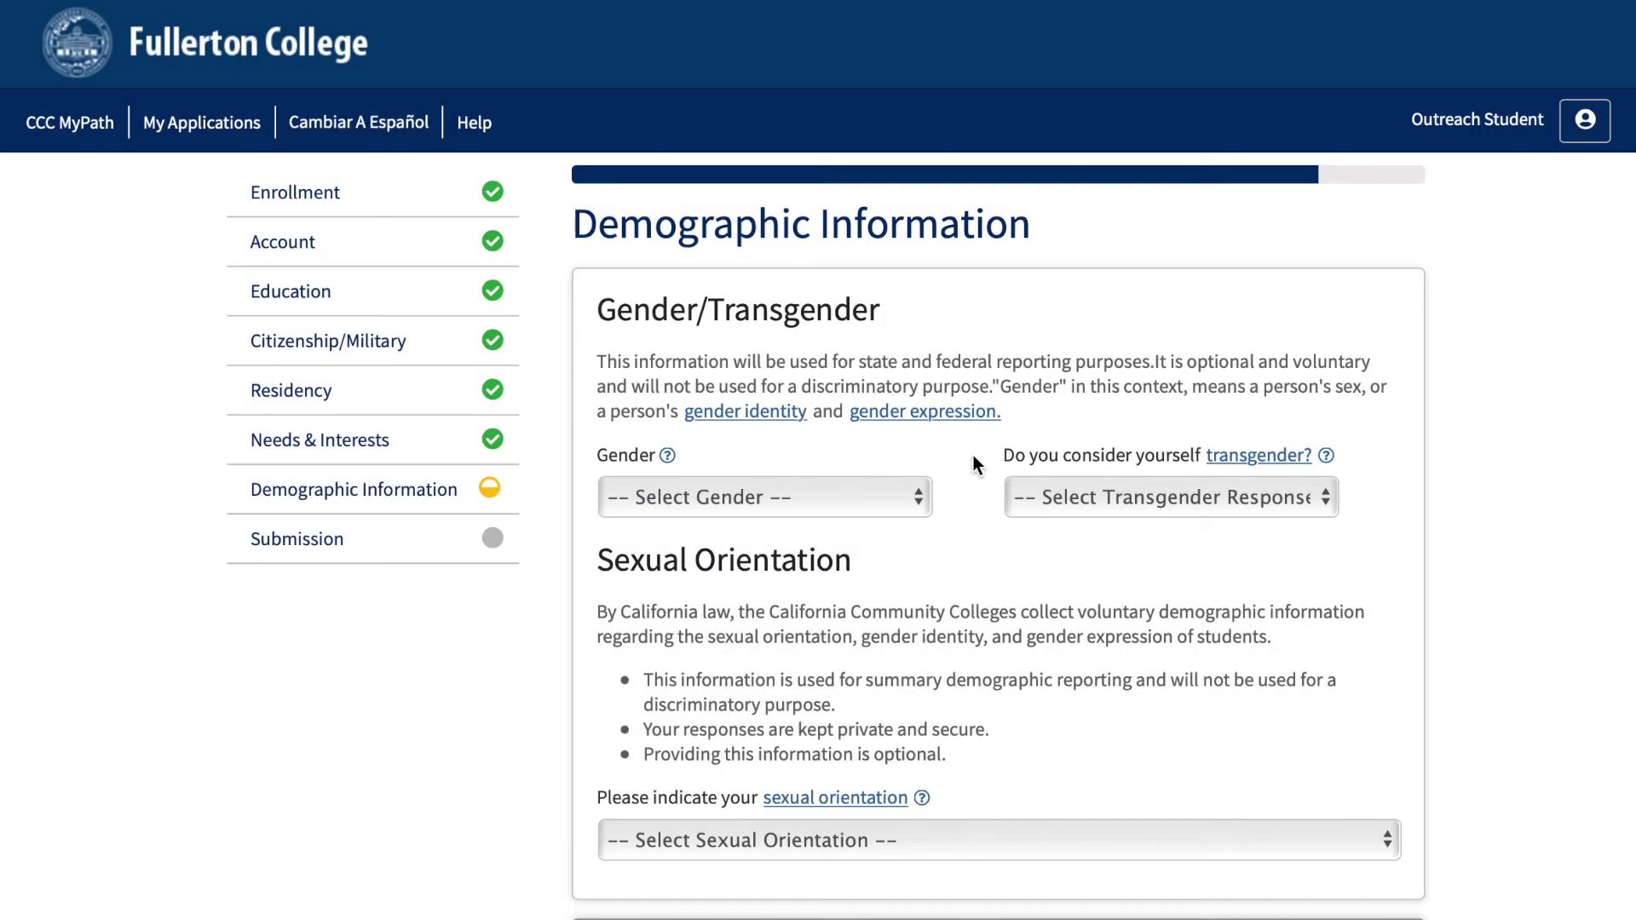
Scroll past the Demographic Information page and continue to the Submission step.
scroll(1036, 752, down, 8)
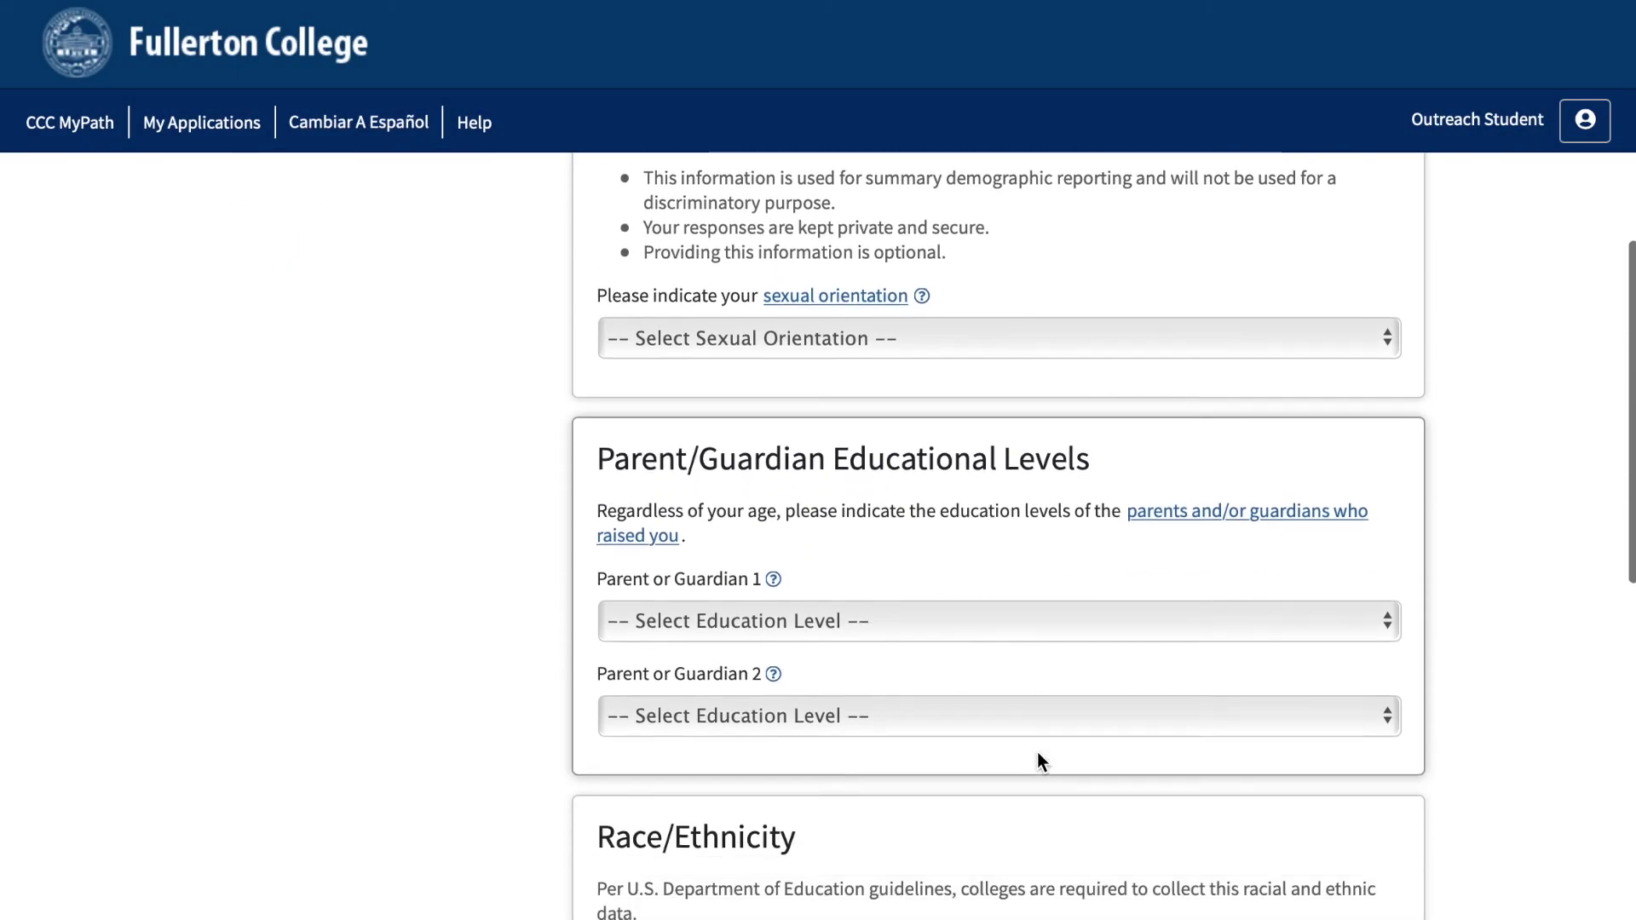
scroll(1036, 751, down, 2)
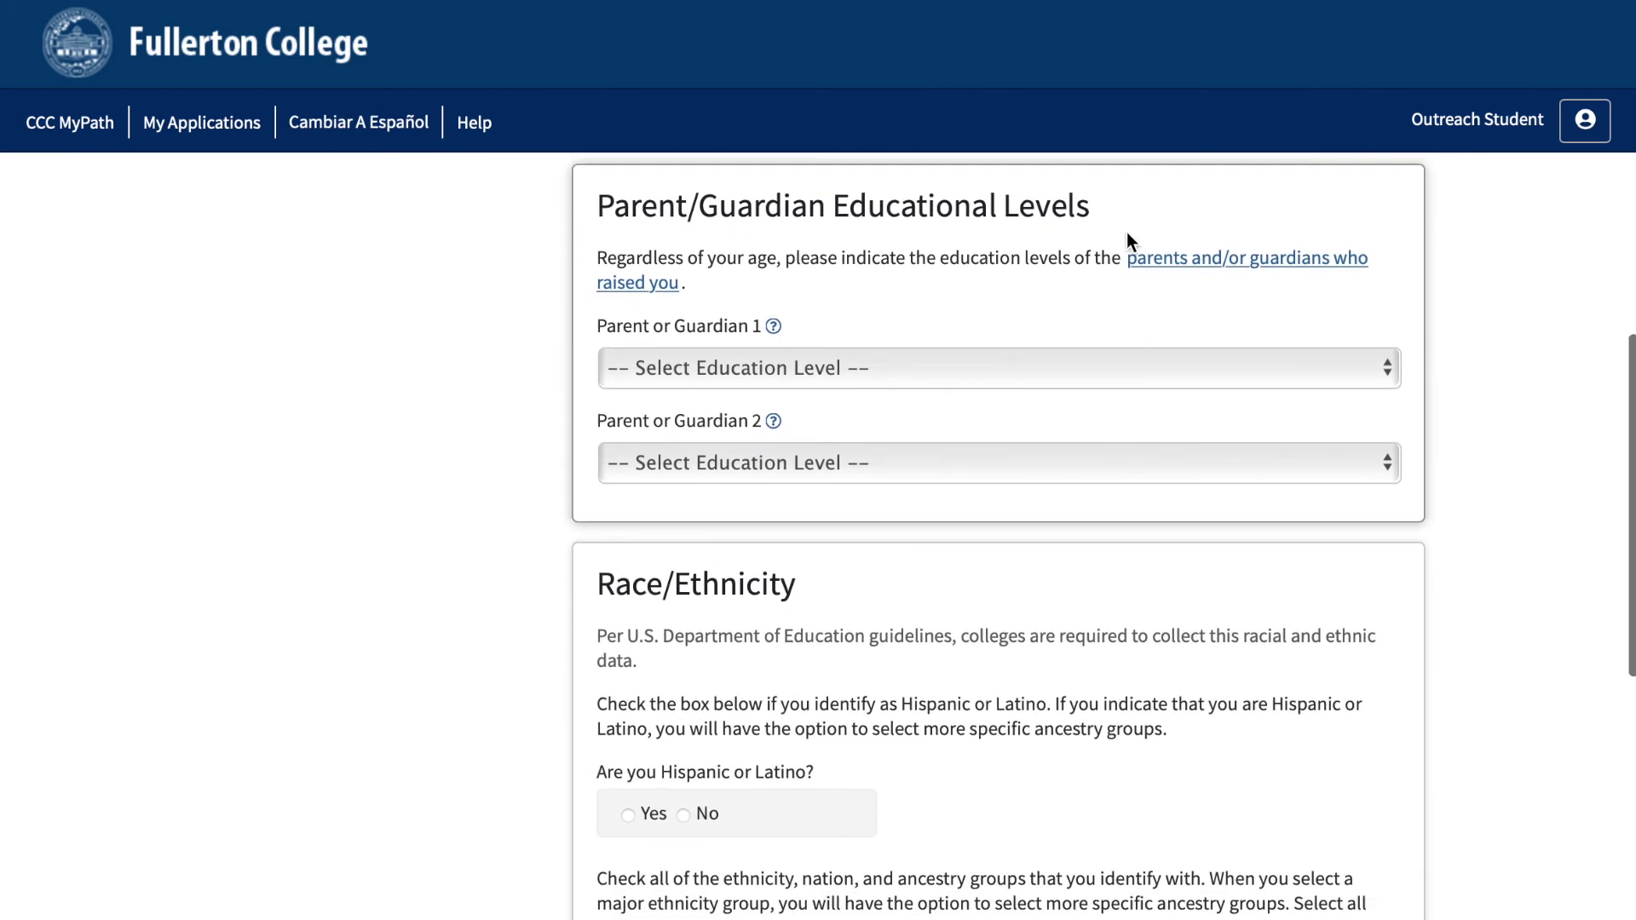
scroll(825, 586, down, 5)
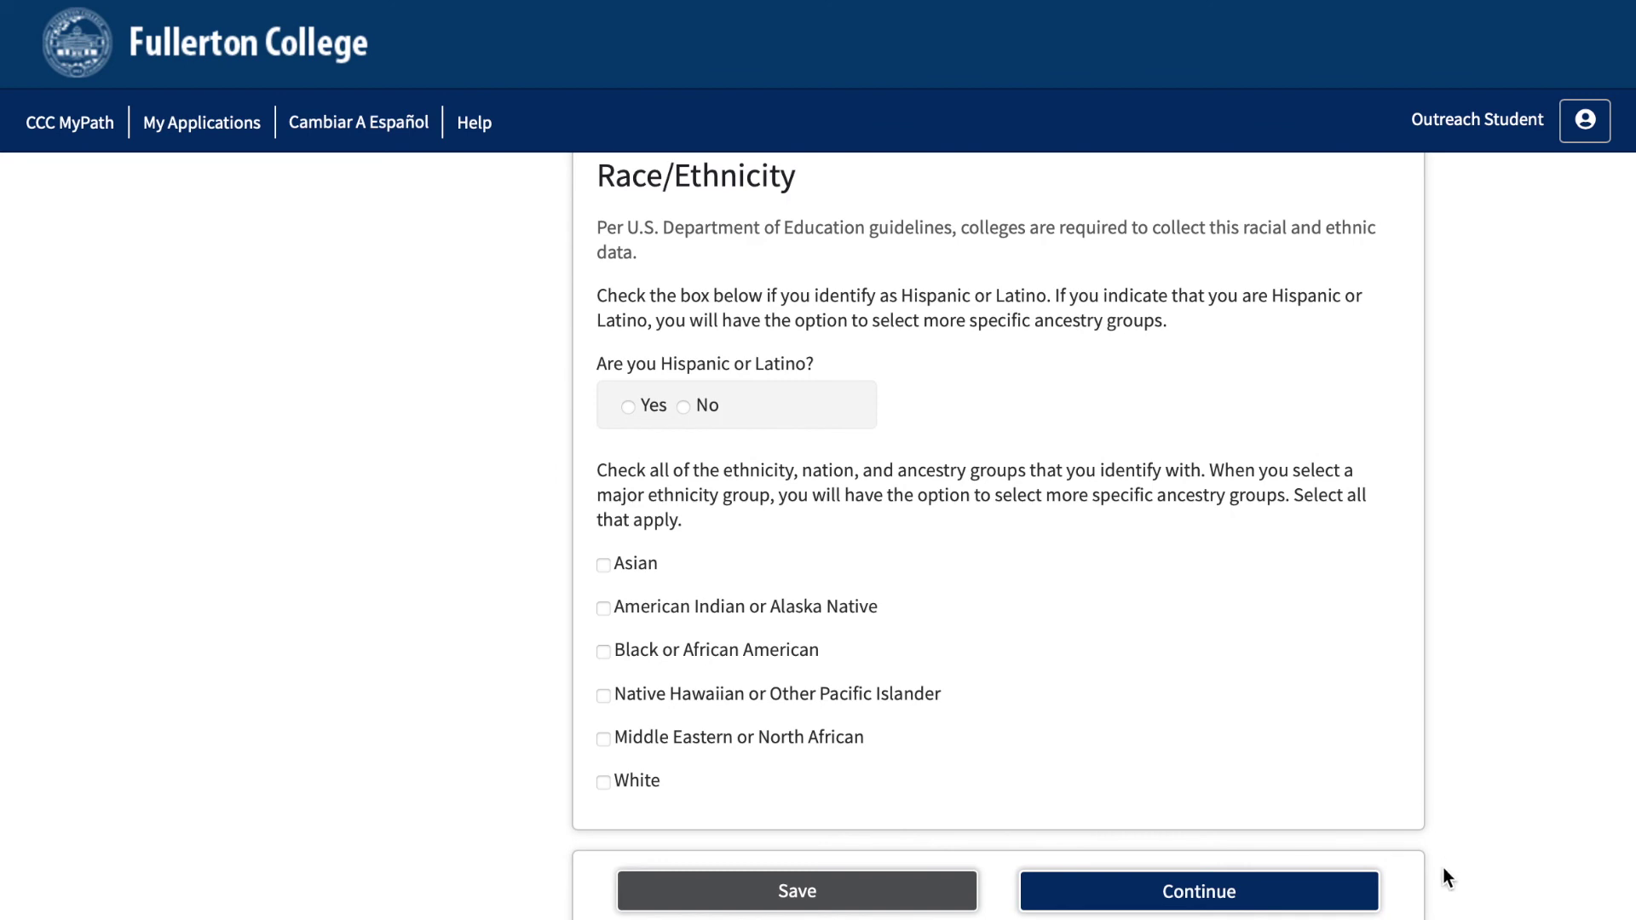
click(1343, 892)
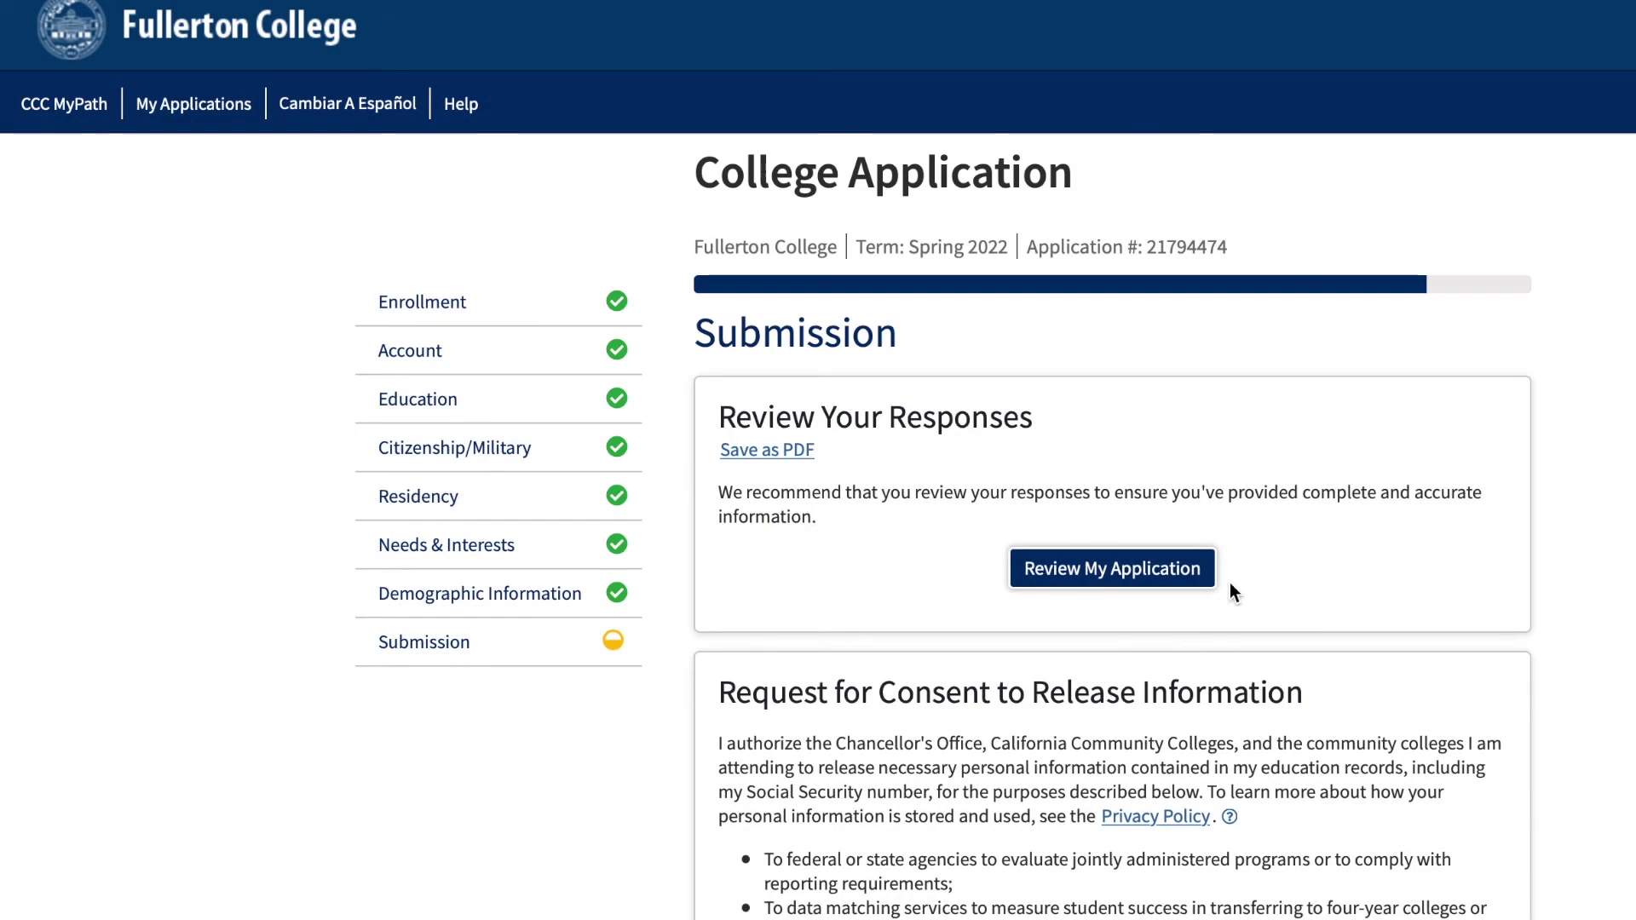
Show and then hide the summary of all application responses.
click(1181, 583)
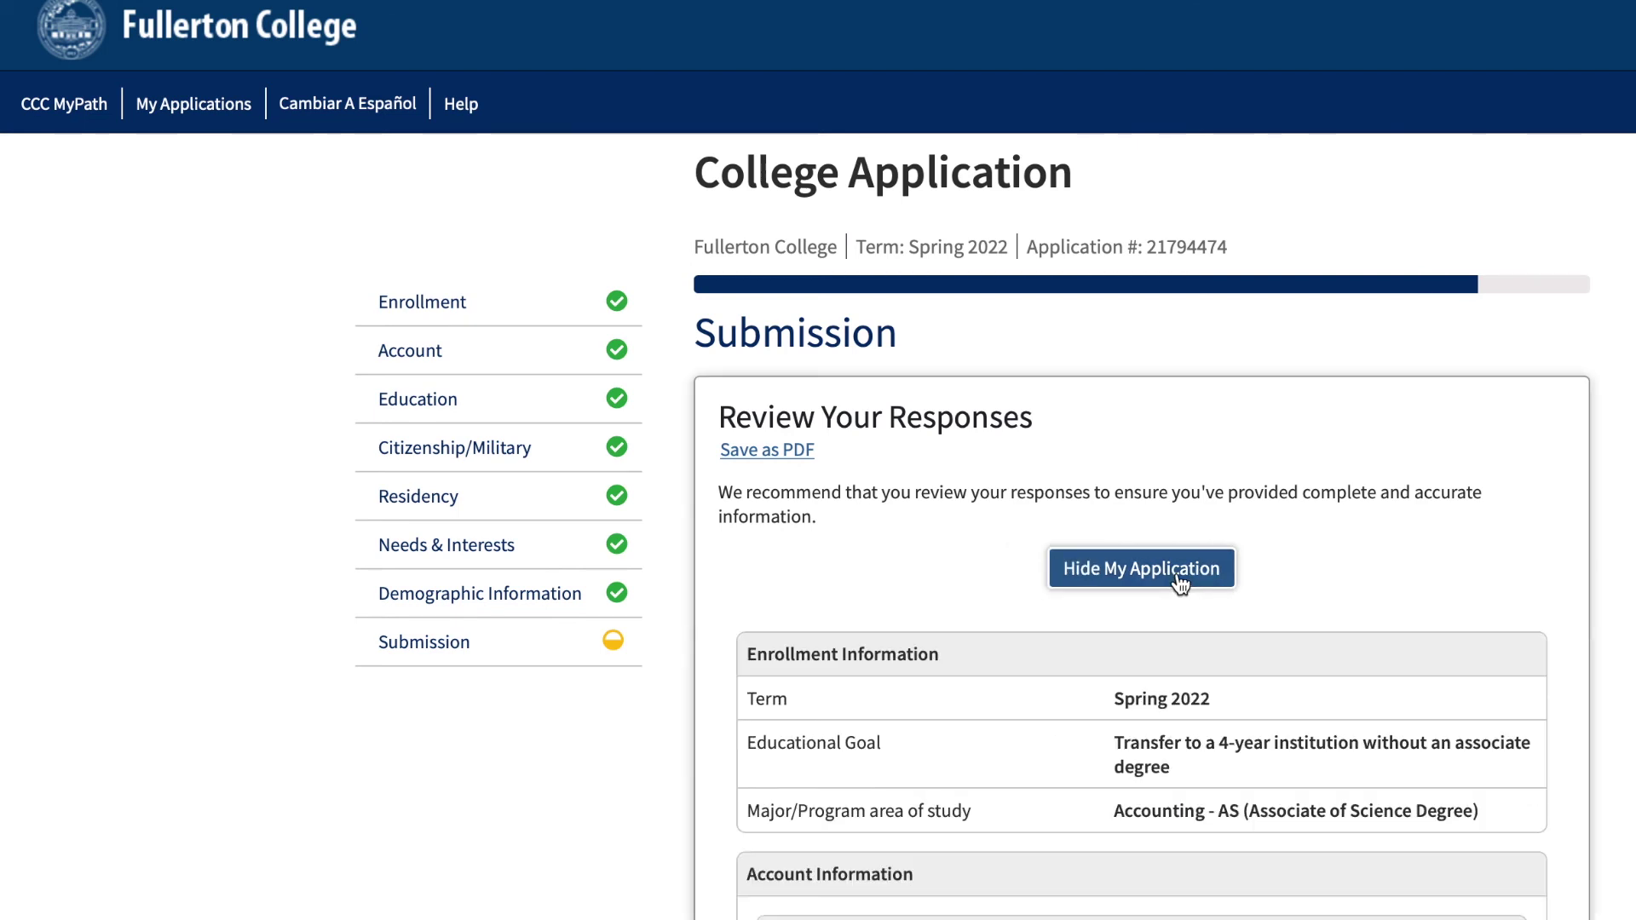
click(1180, 584)
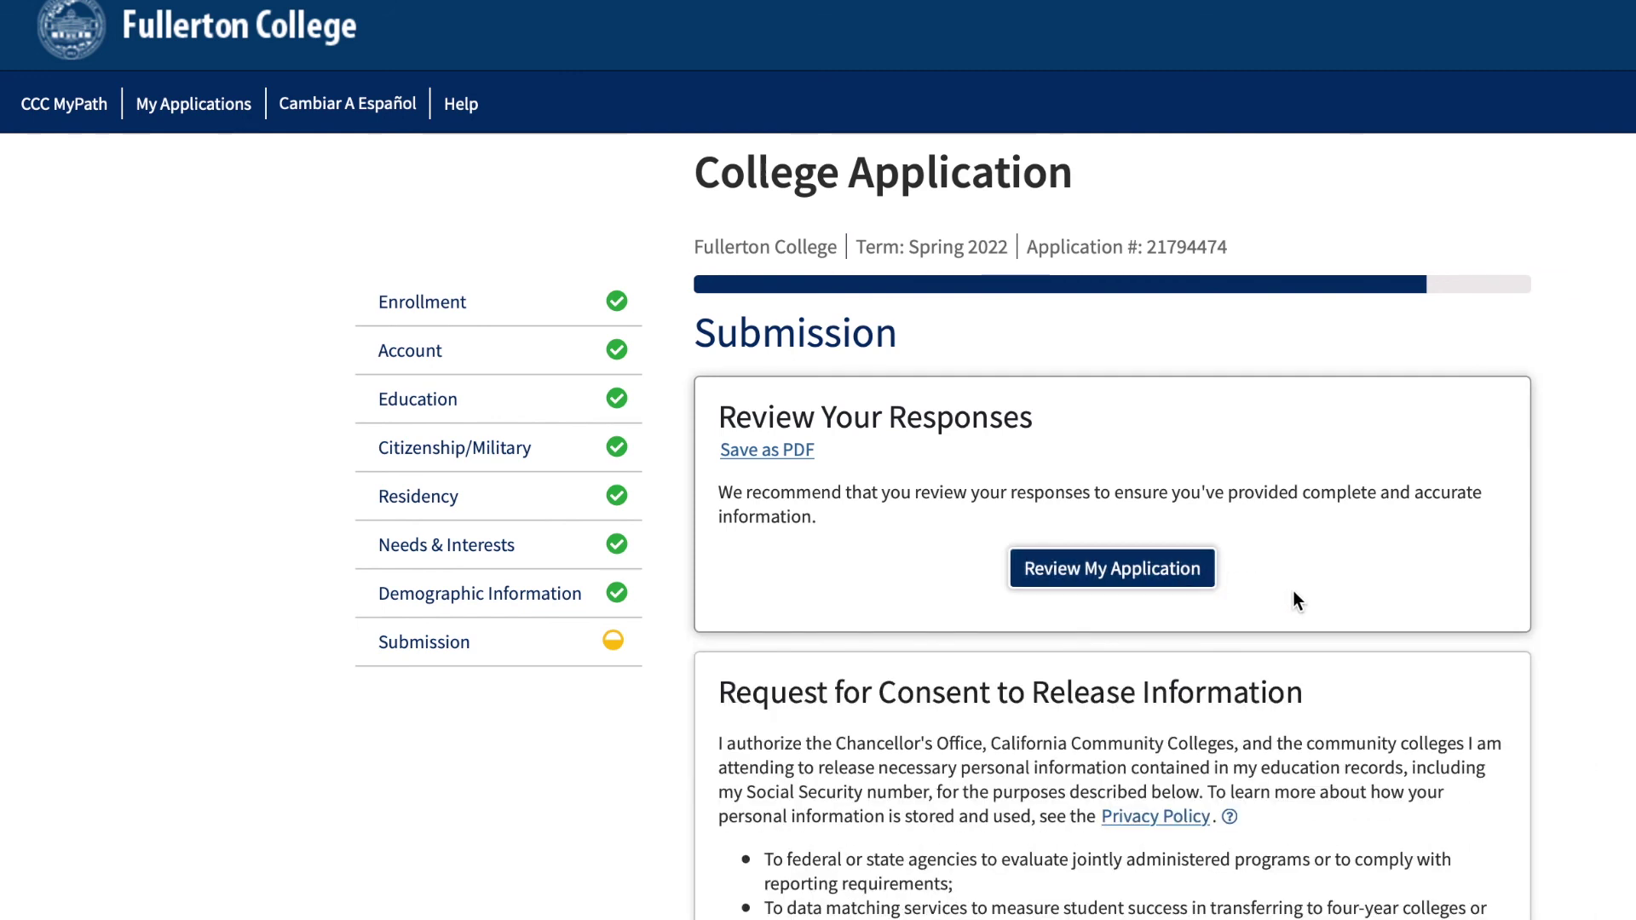
scroll(1293, 594, down, 5)
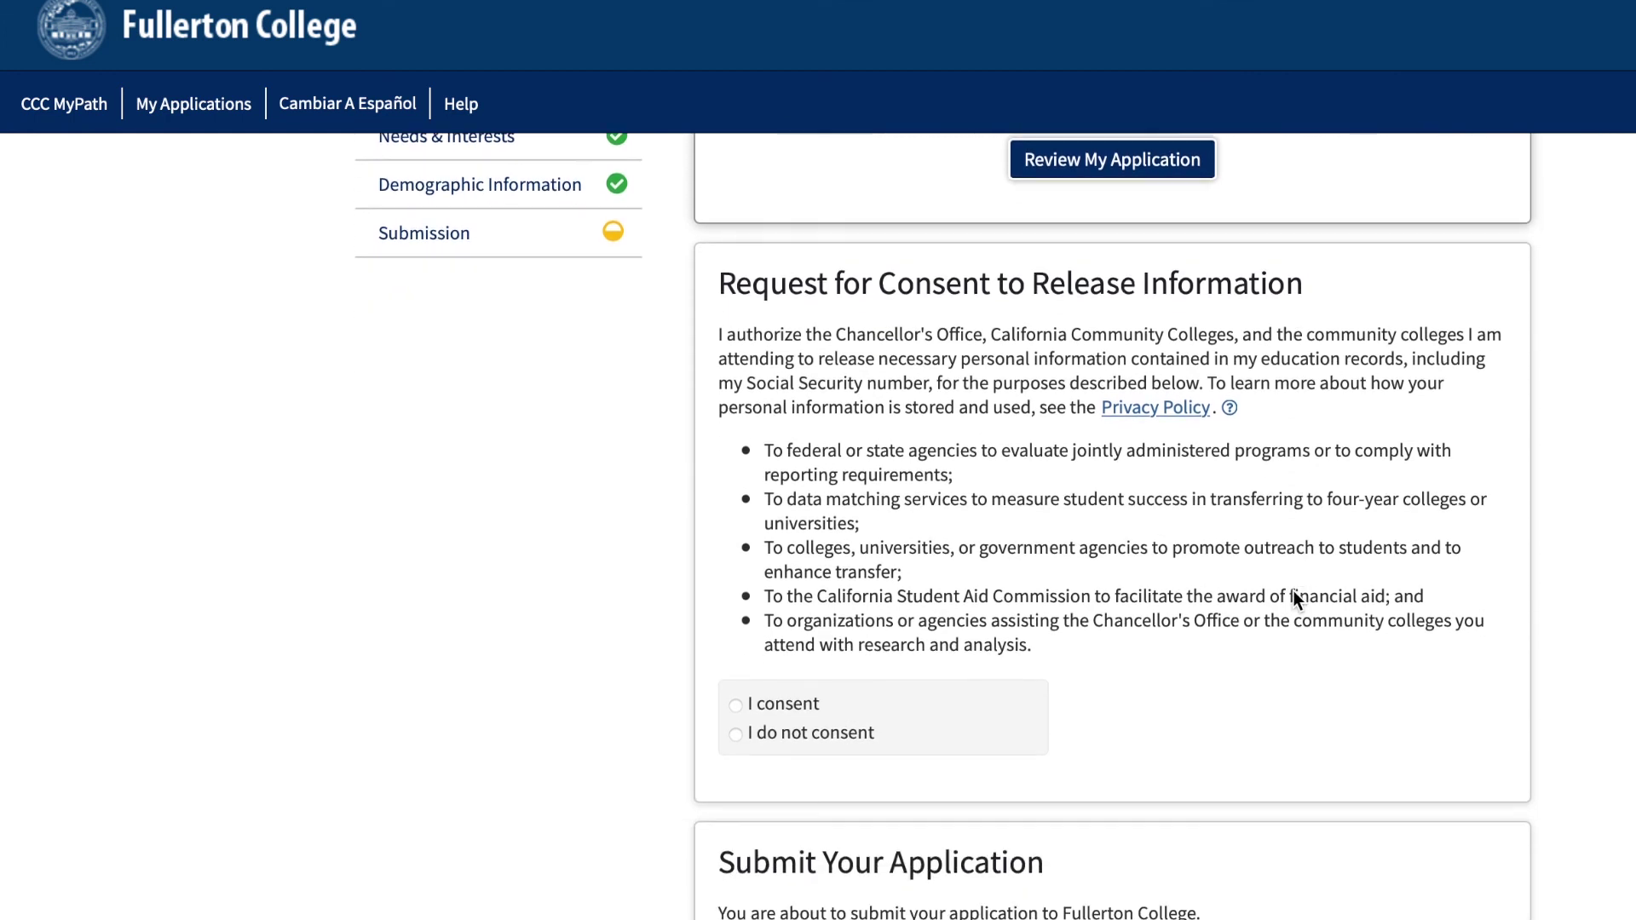
scroll(1294, 594, down, 1)
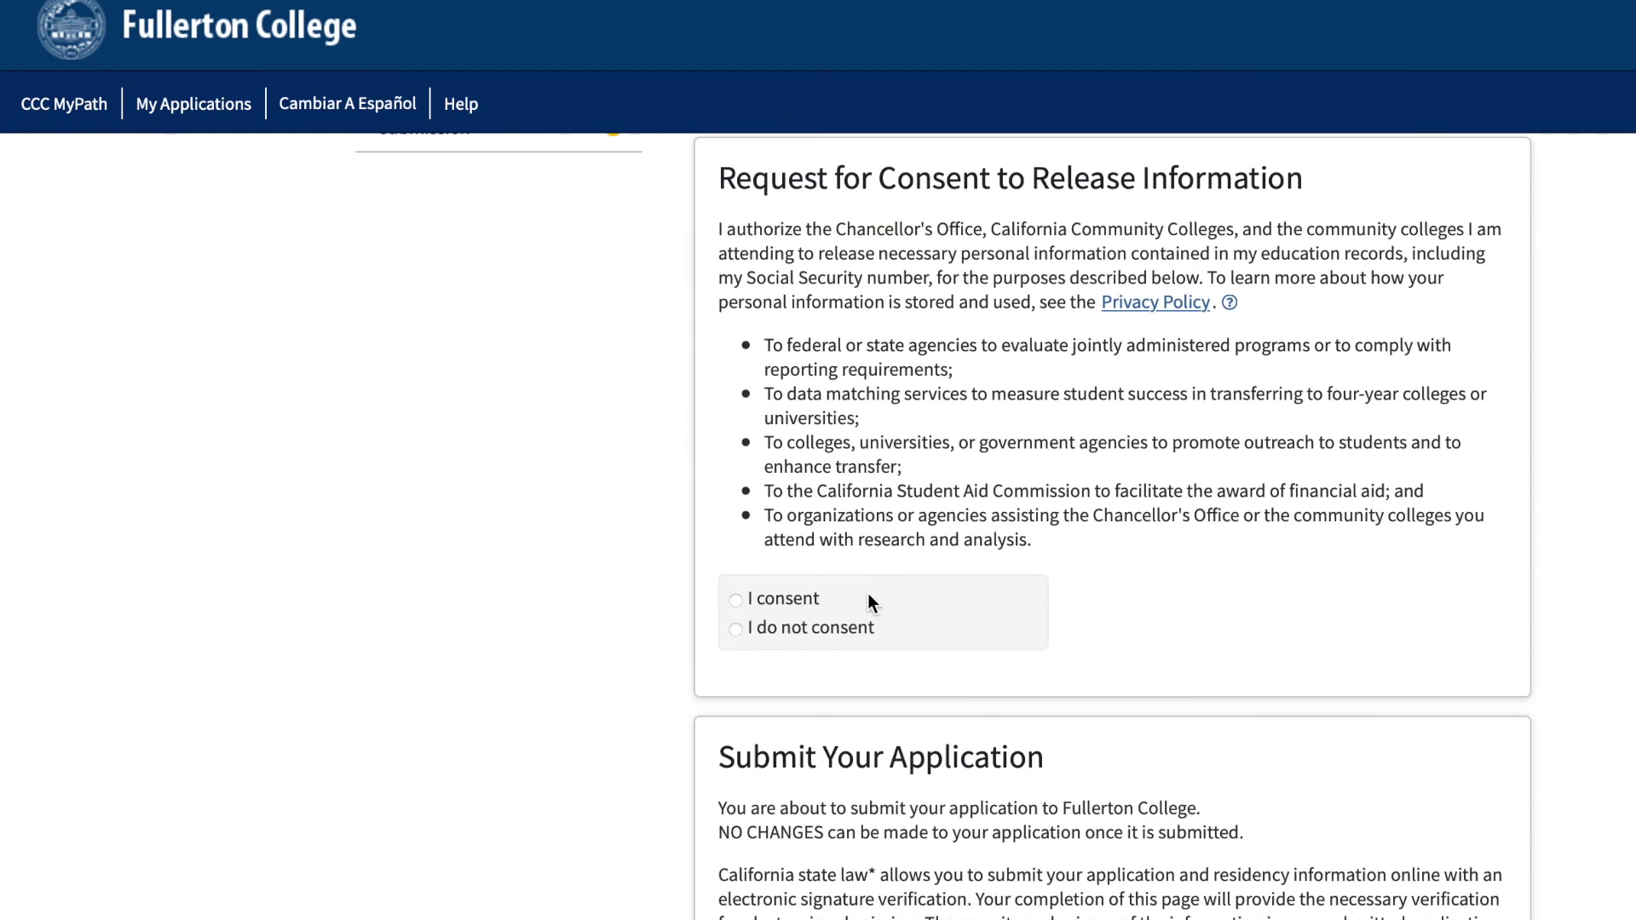
Consent to releasing personal information and check the first submission declaration.
click(735, 602)
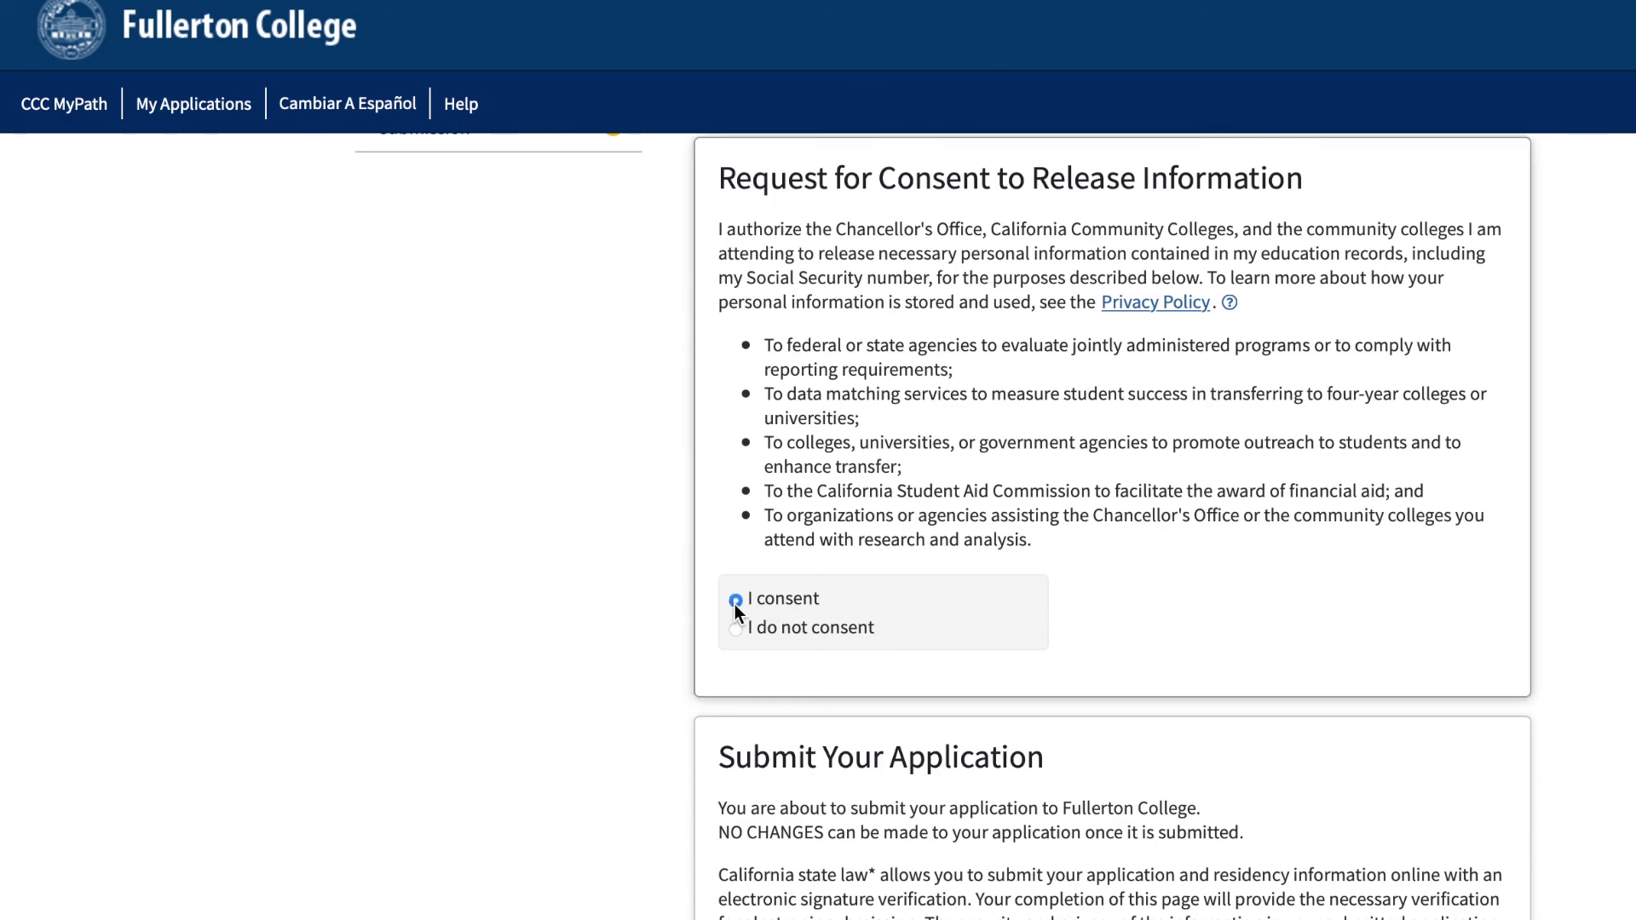
scroll(1165, 649, down, 7)
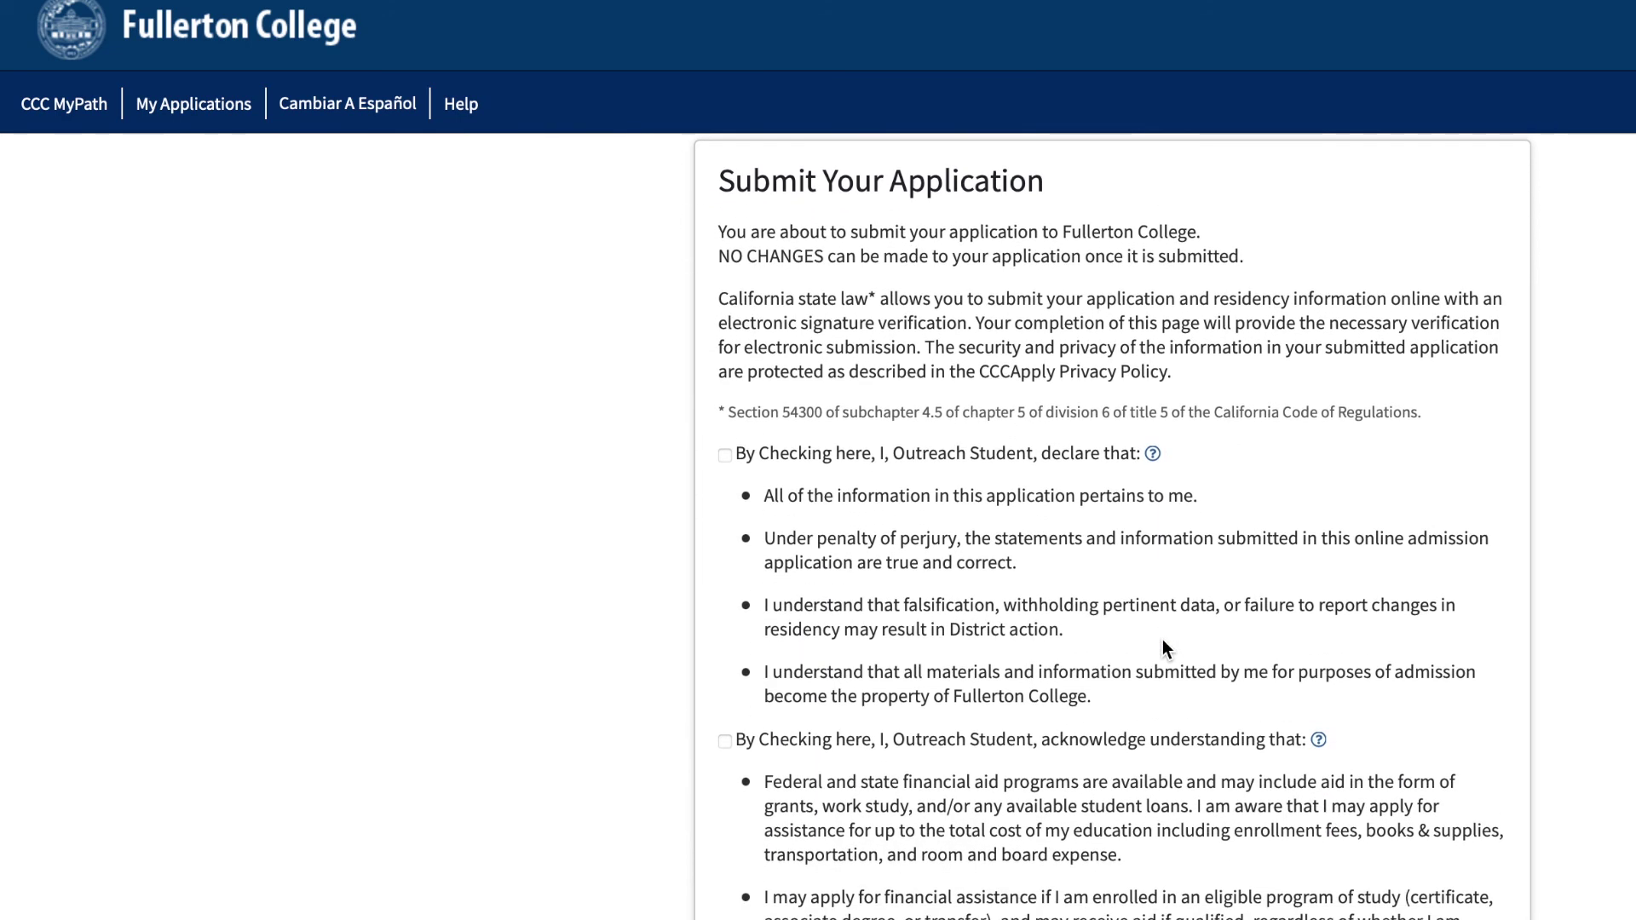
click(725, 457)
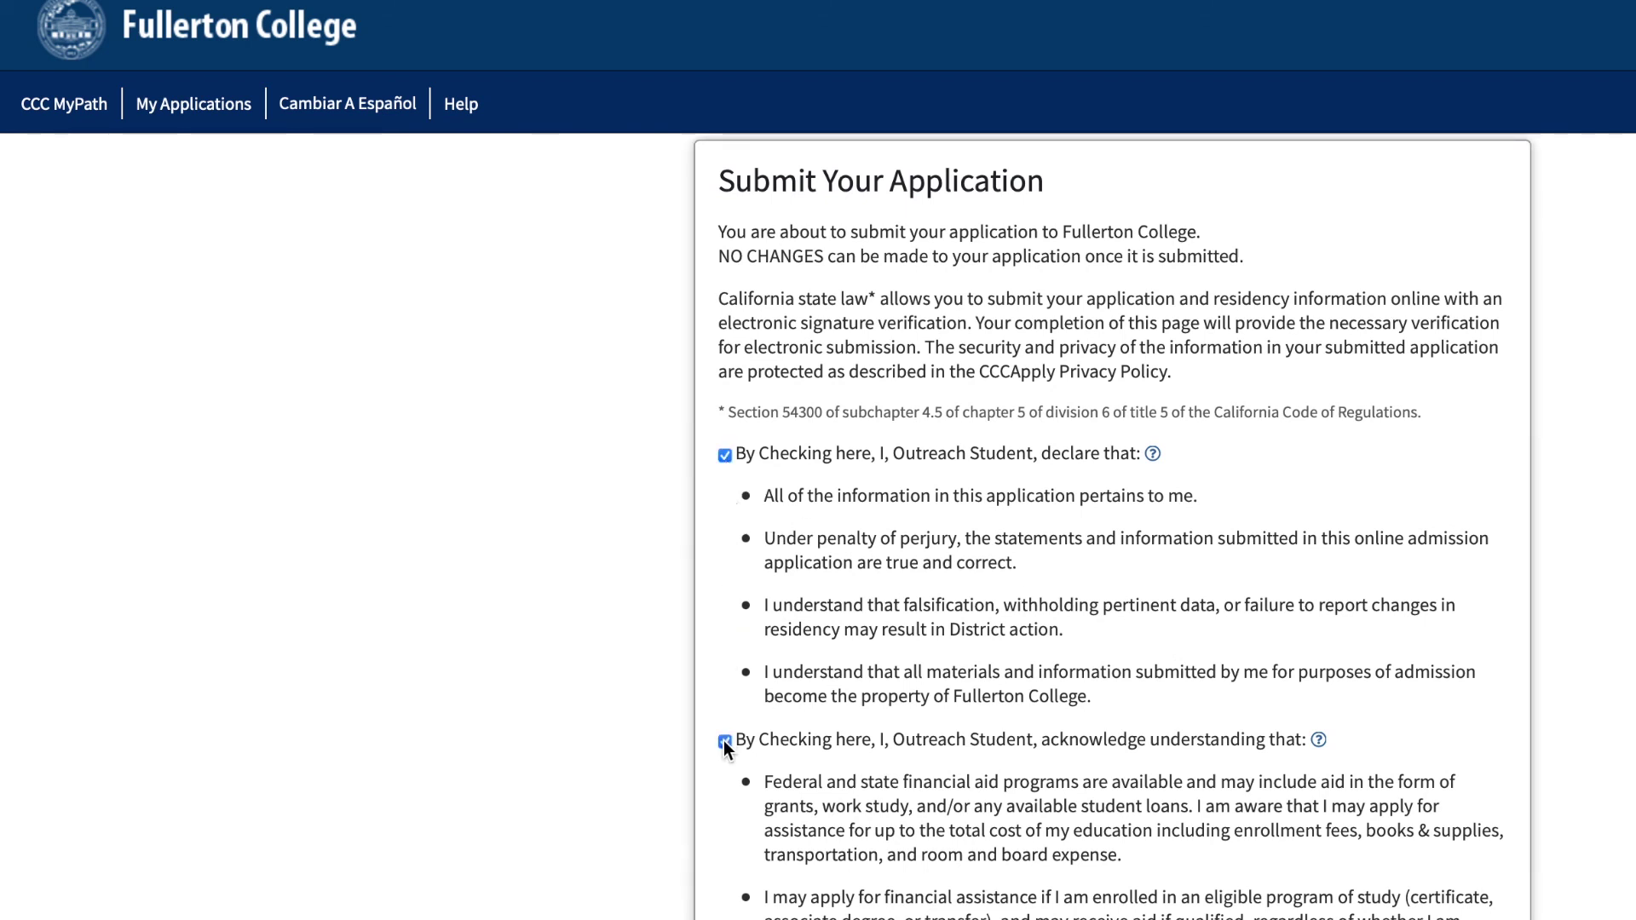
scroll(718, 815, down, 5)
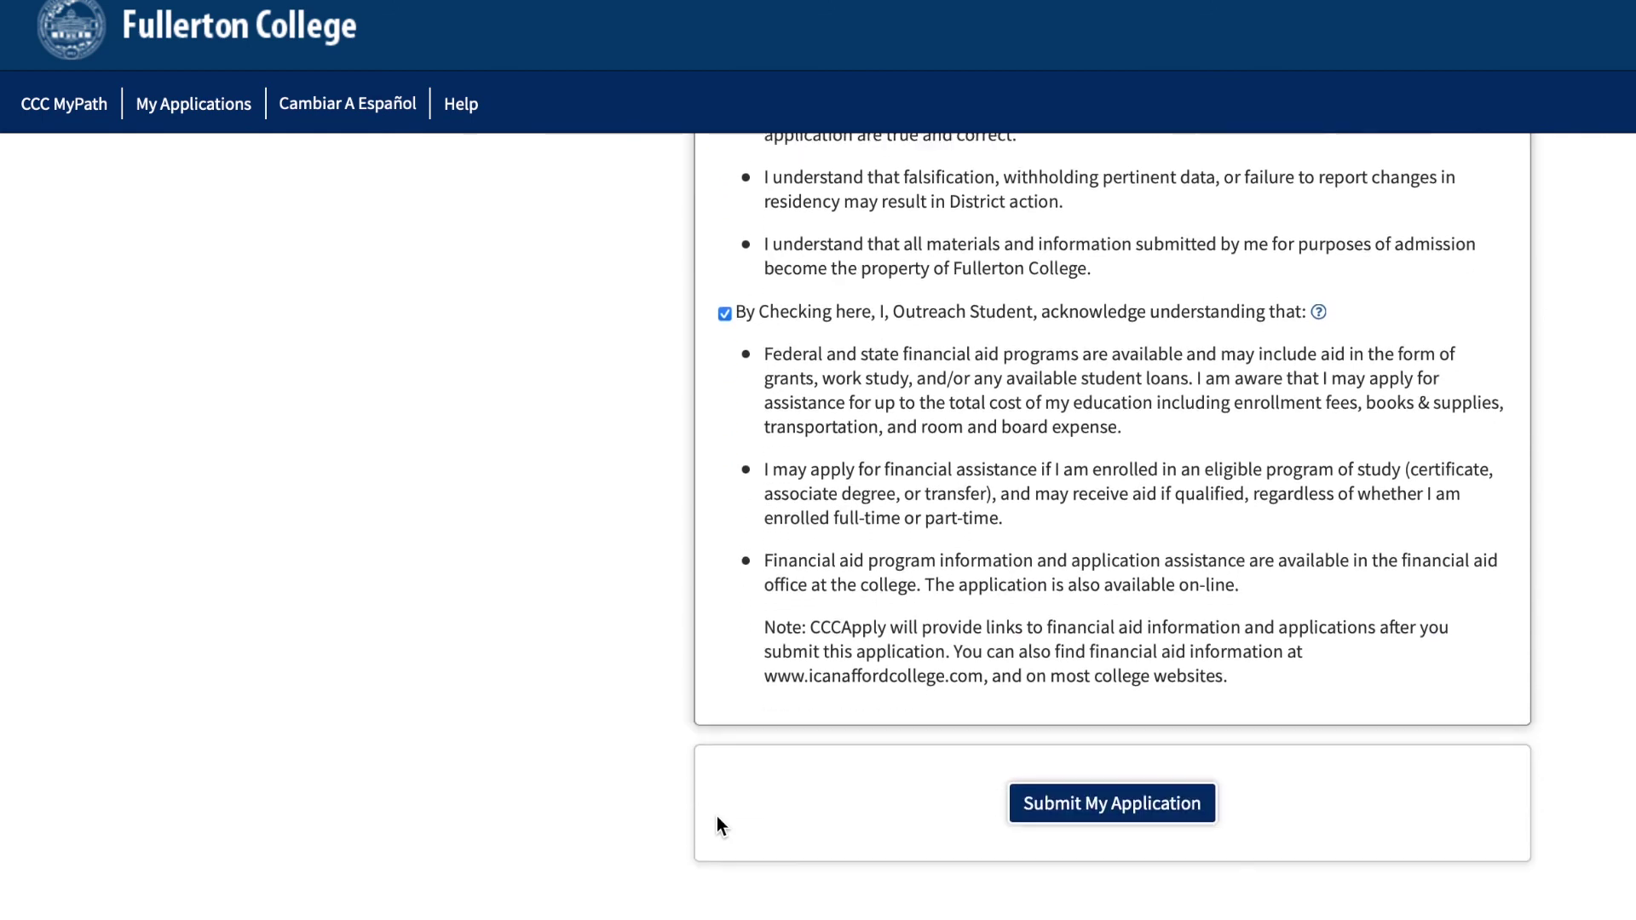